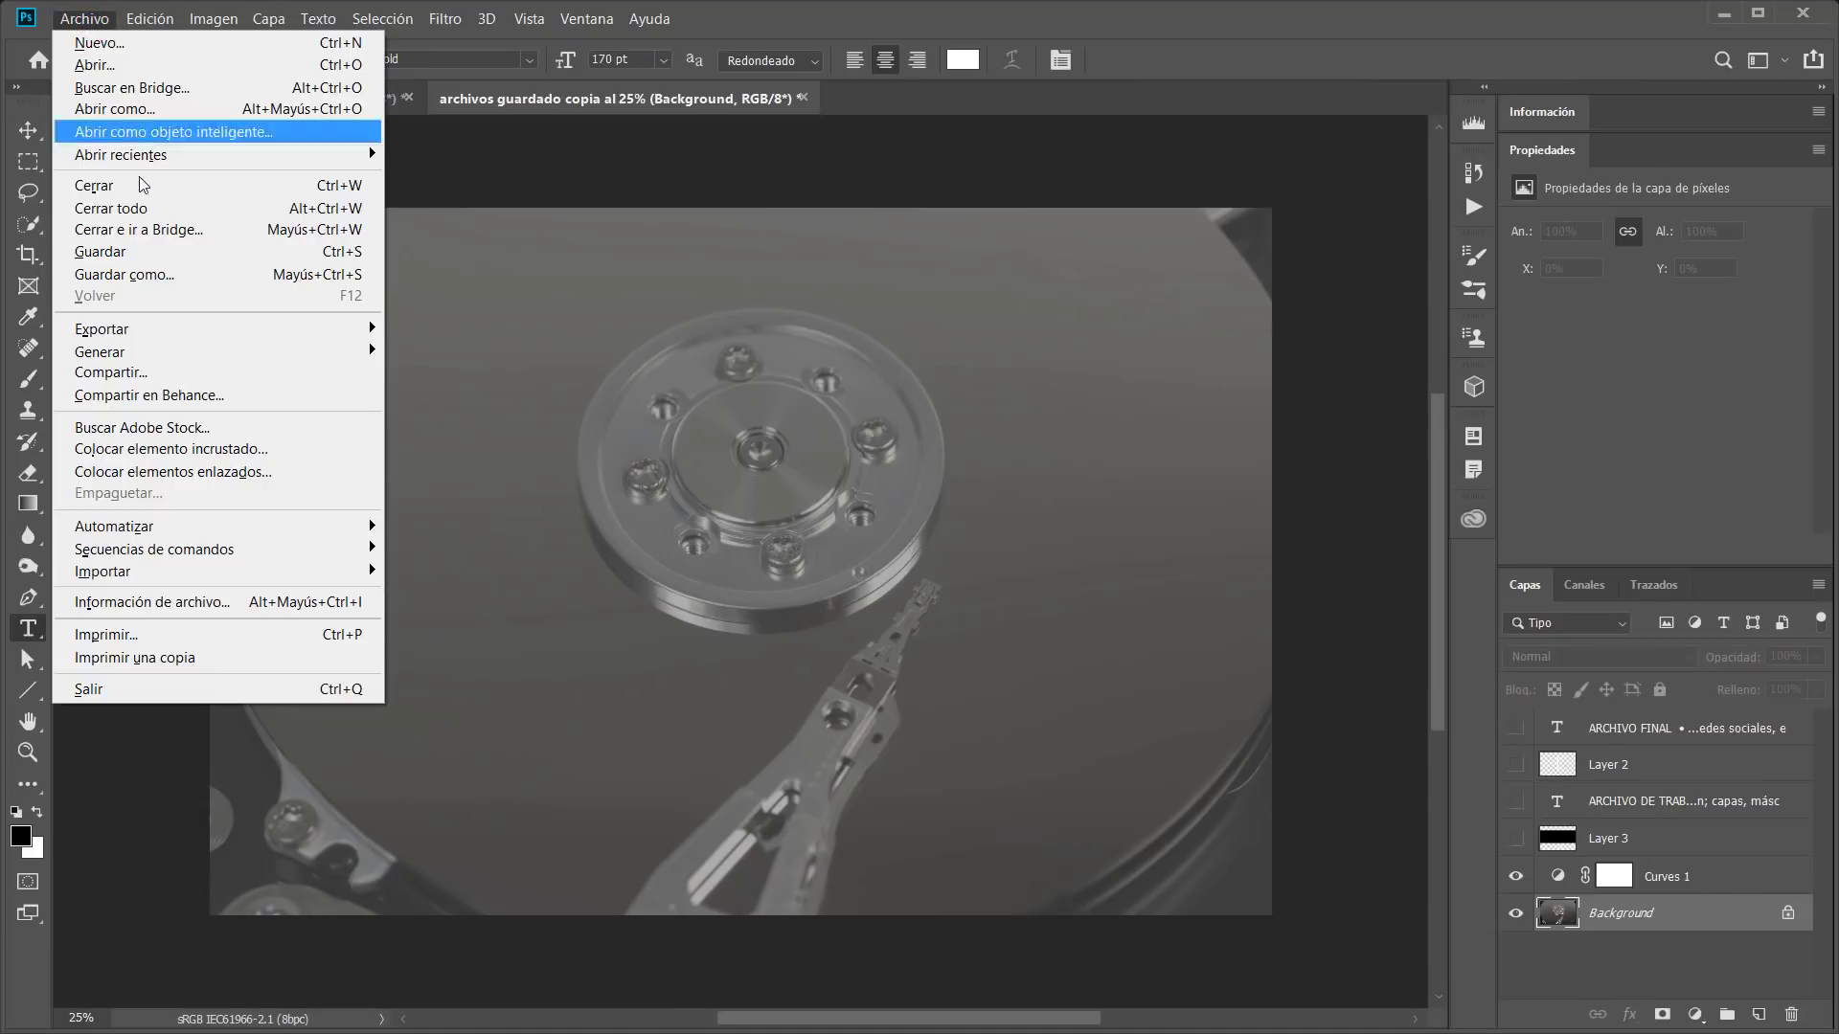
Examine the file formats offered for saving the document, and leave without saving
click(187, 254)
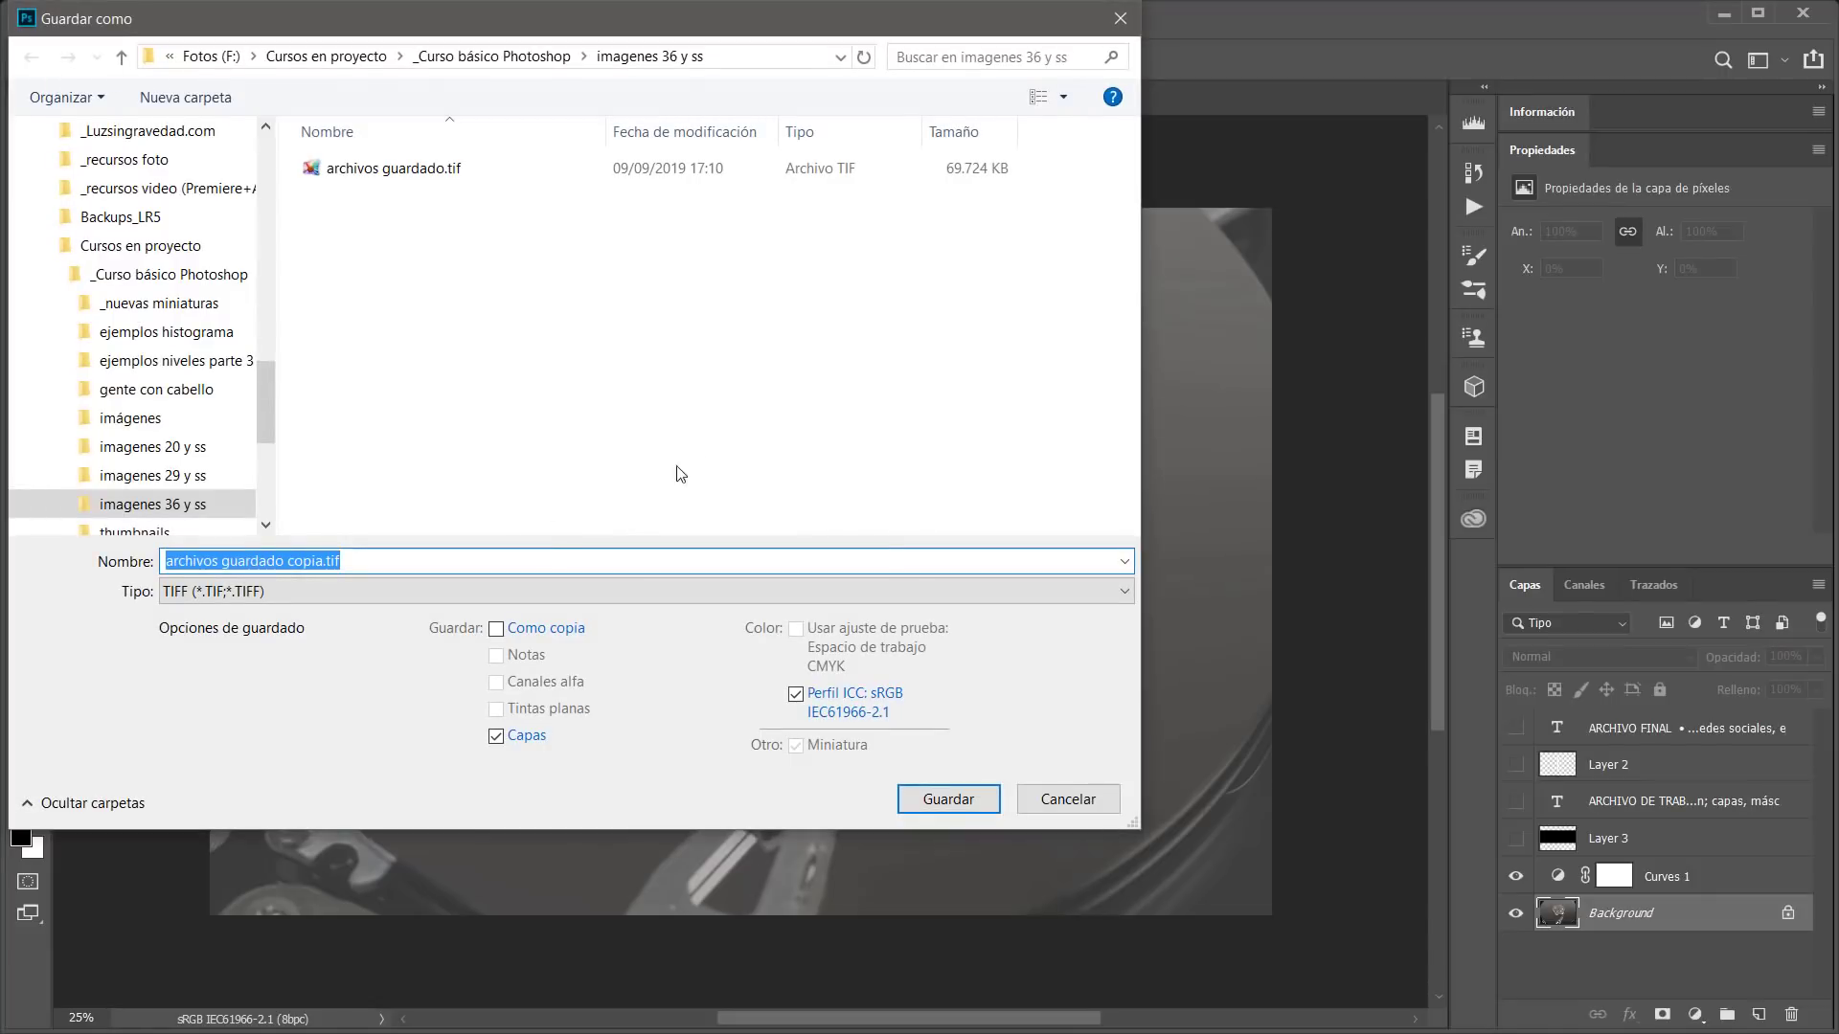
click(341, 591)
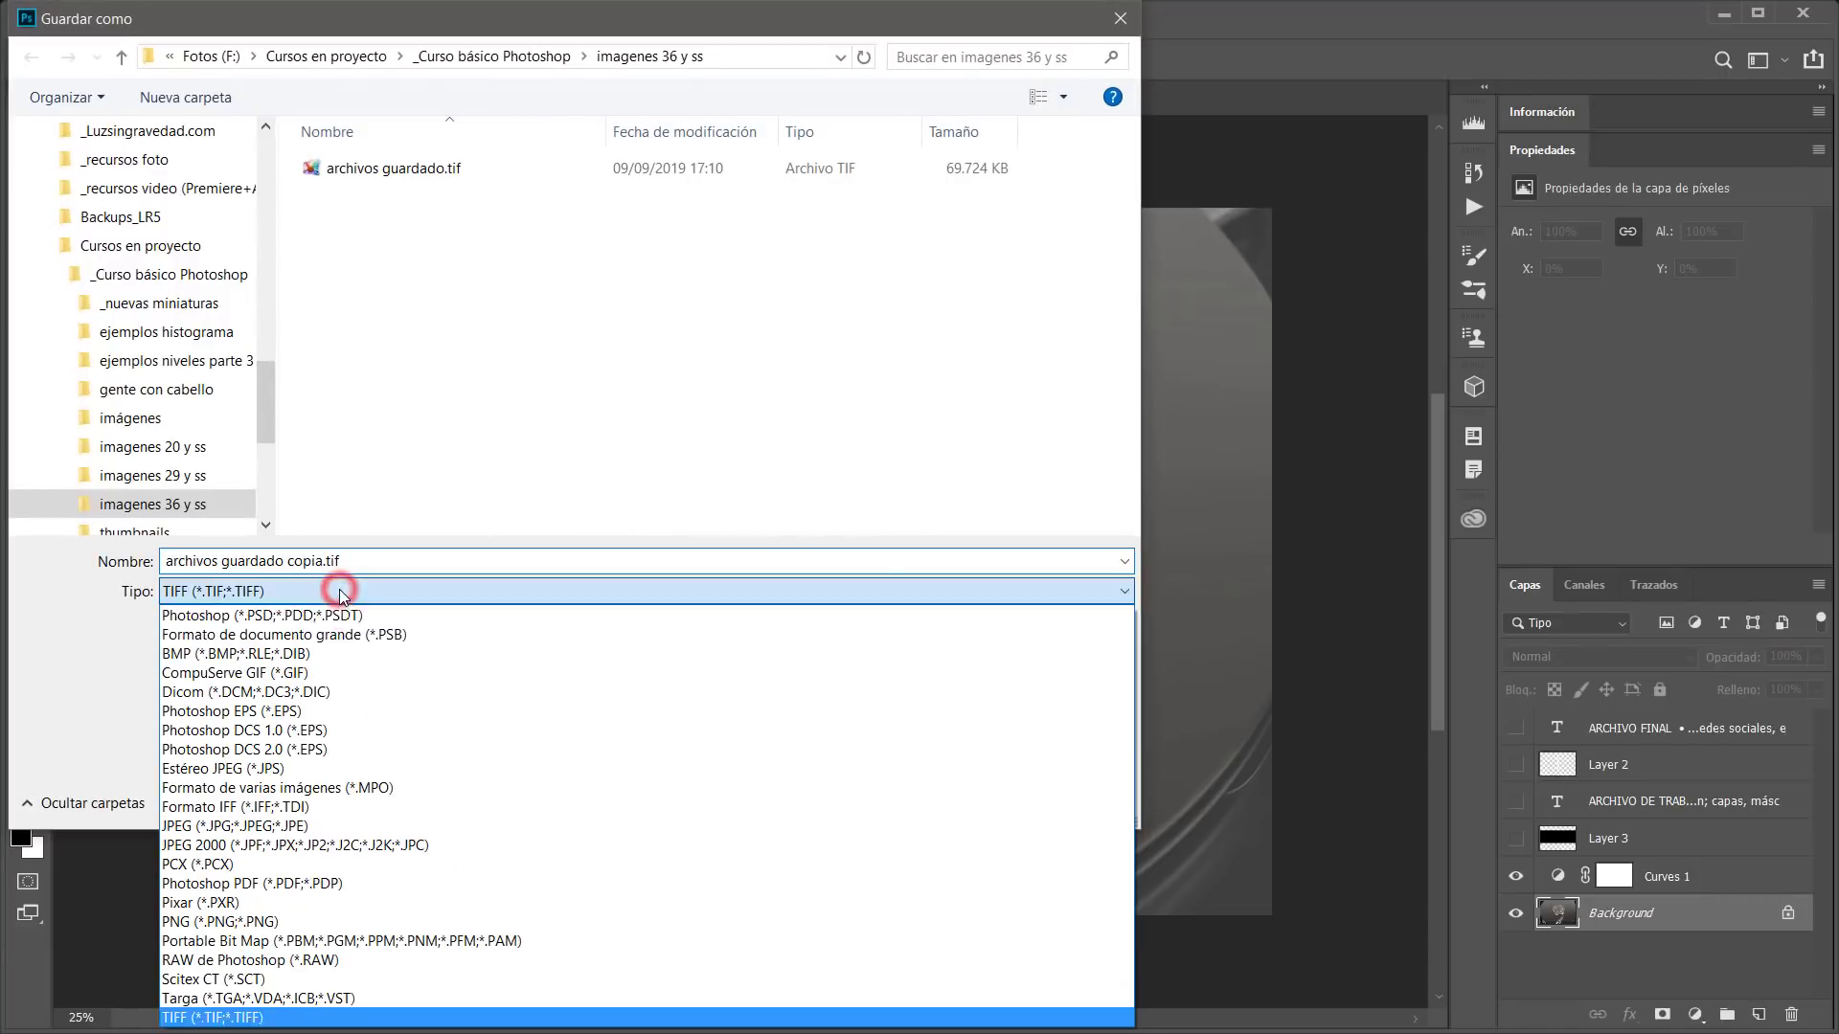
click(451, 561)
click(445, 590)
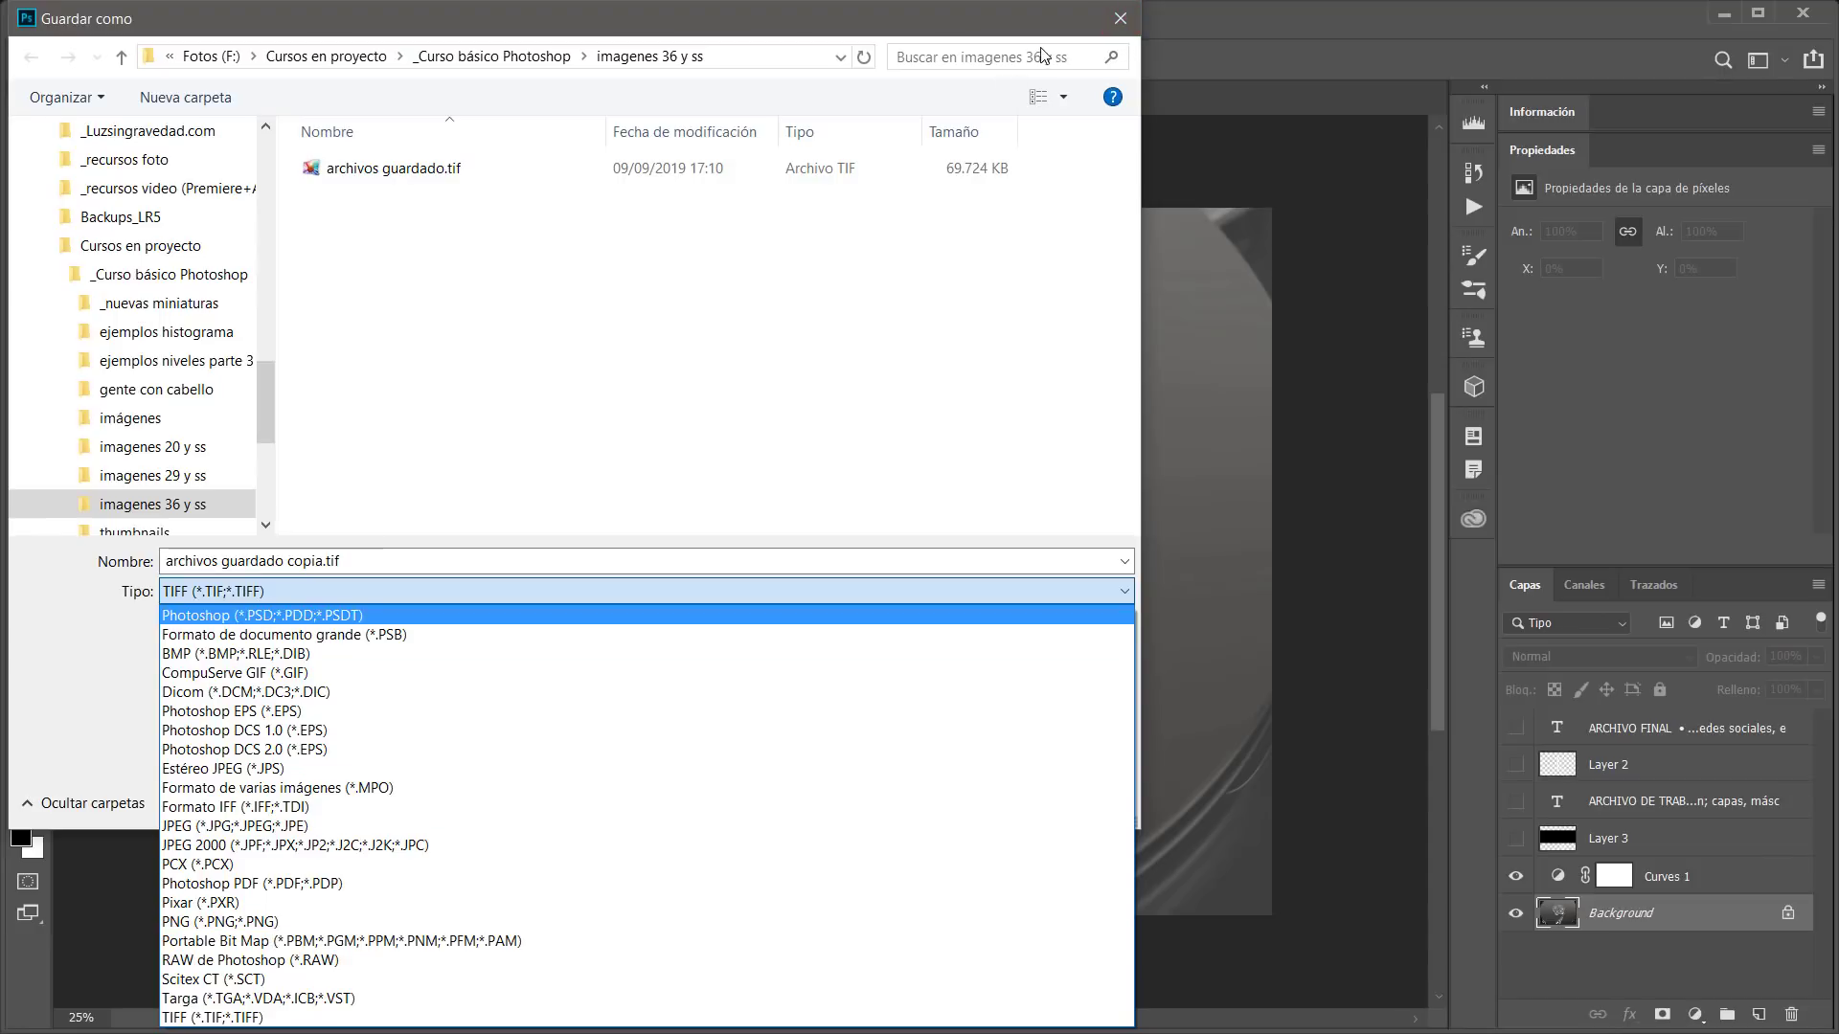
click(1119, 17)
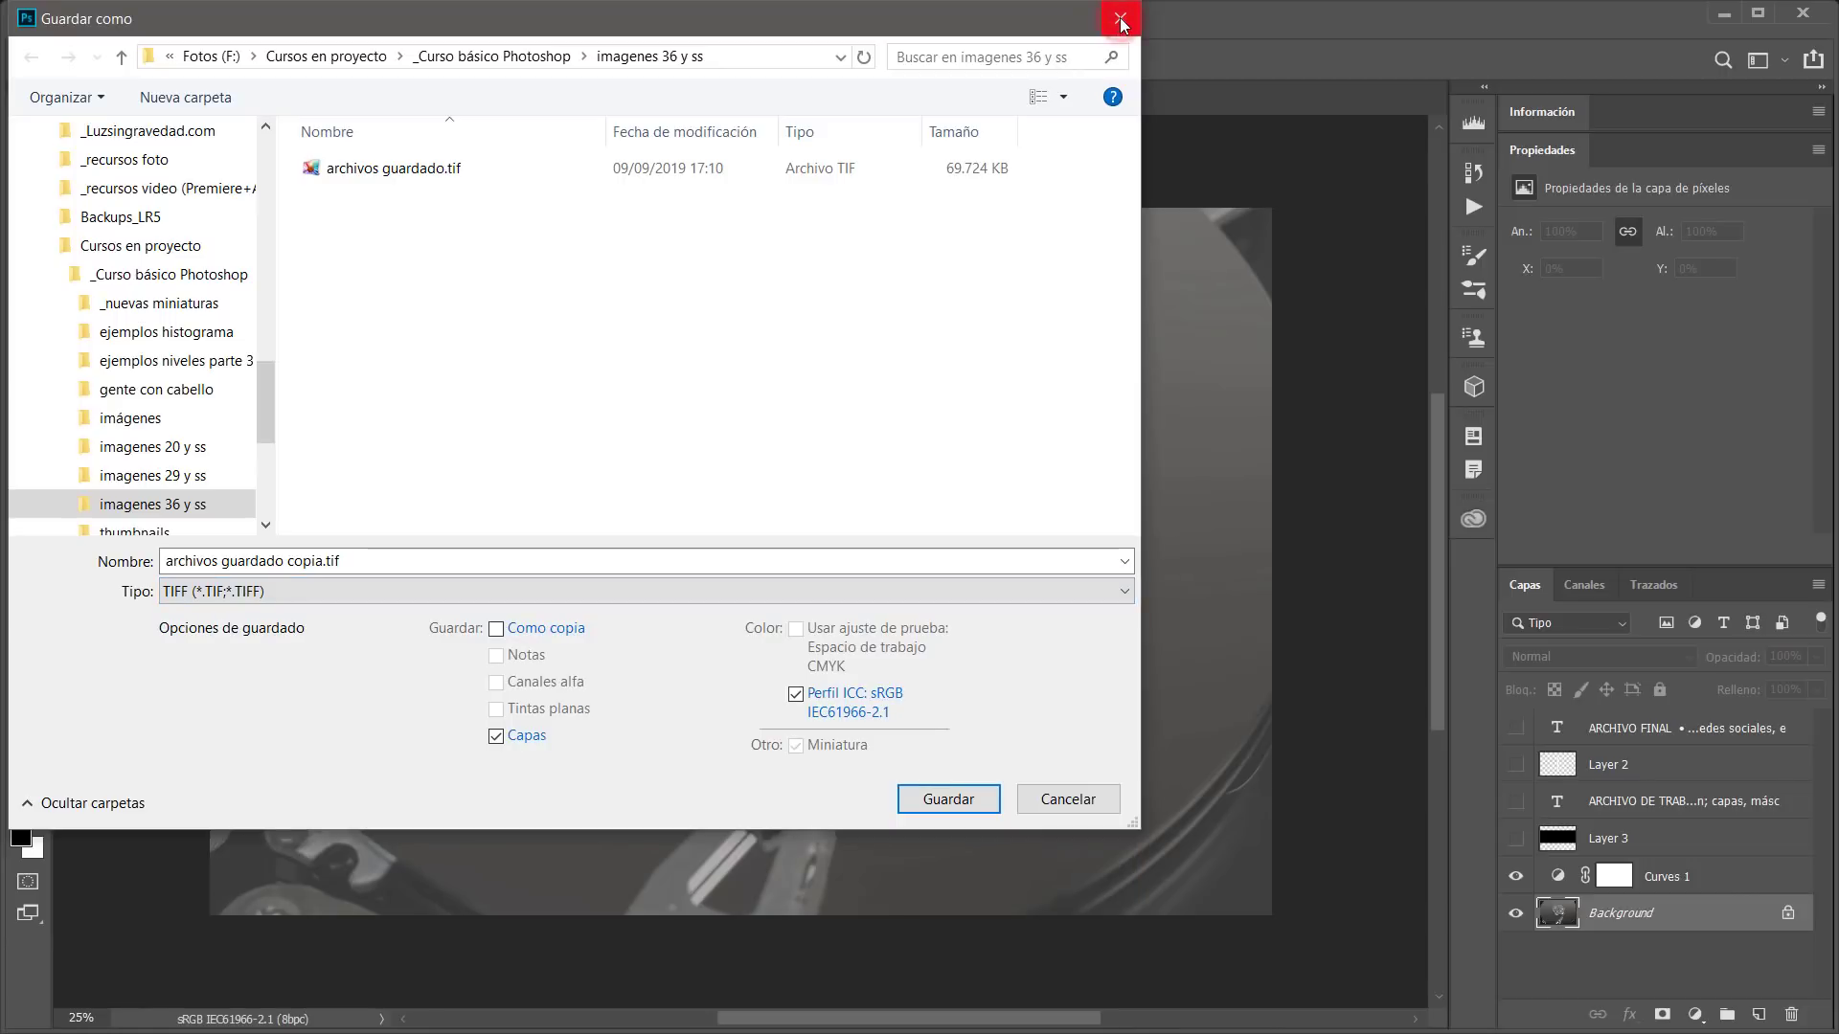
click(1118, 17)
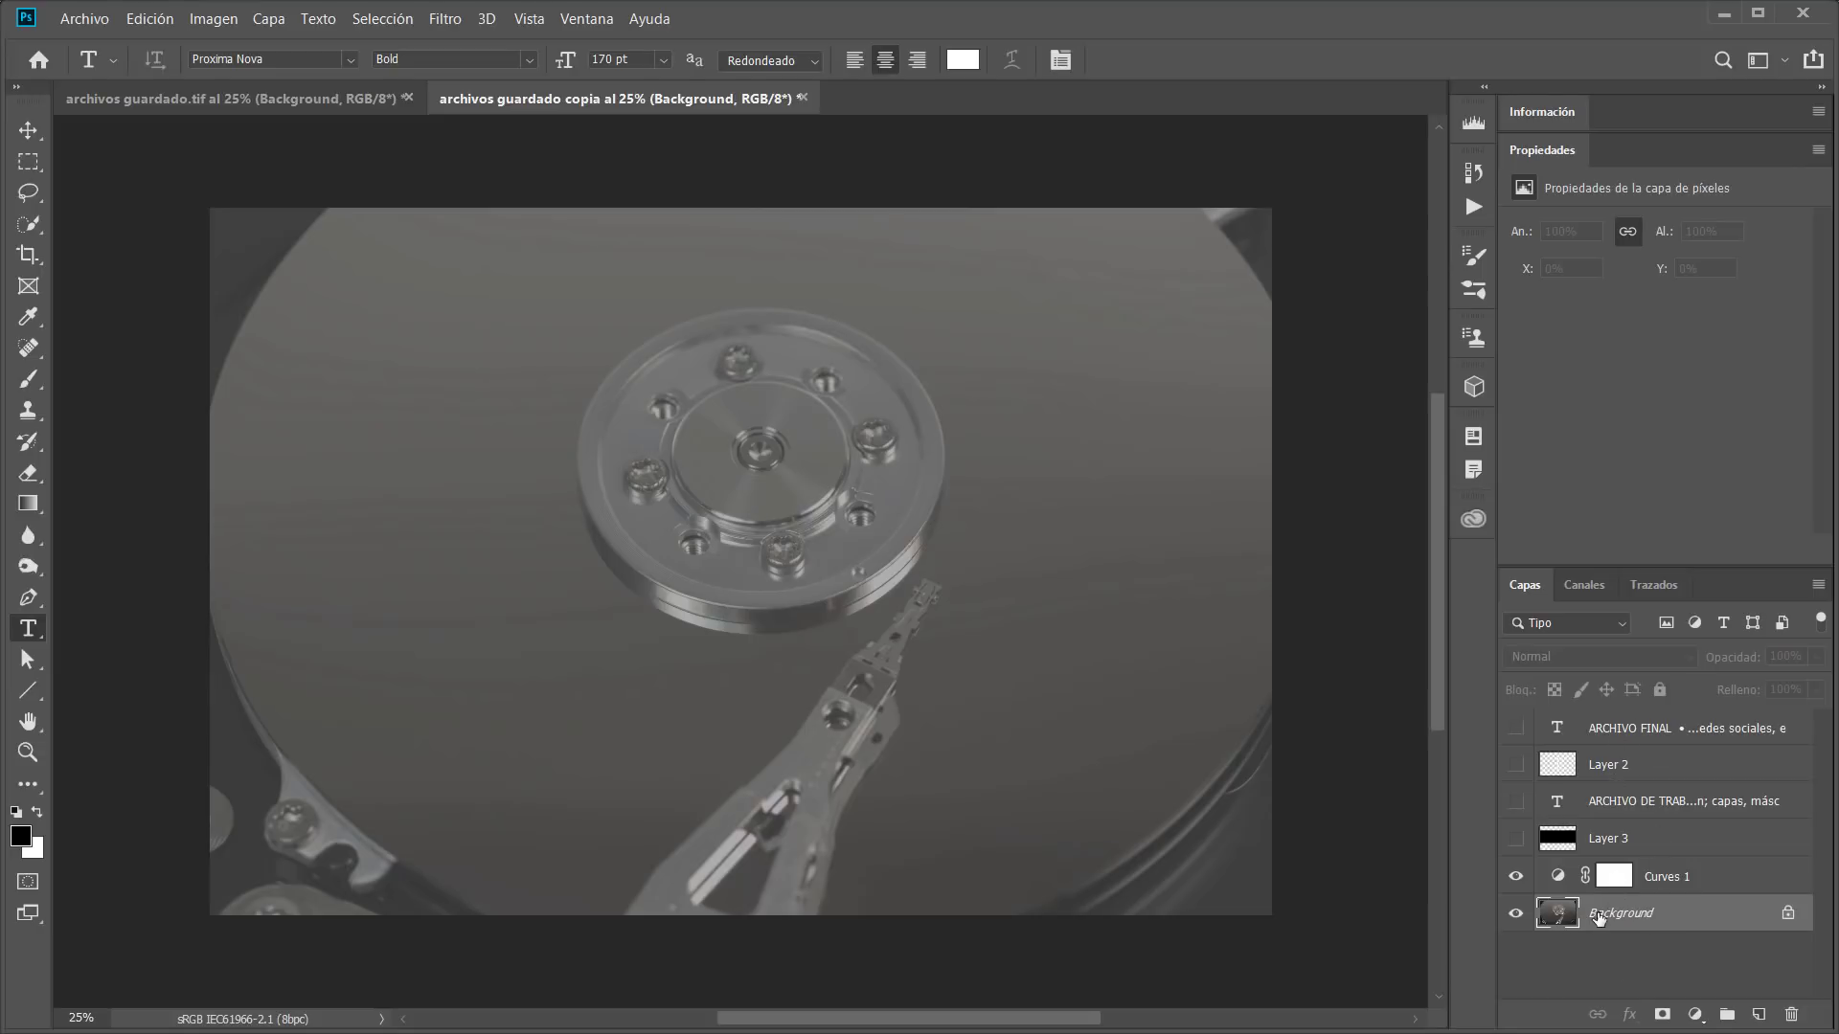
Select the Curves 1 layer and show Layer 3 and the ARCHIVO DE TRABAJO text layer
click(1661, 881)
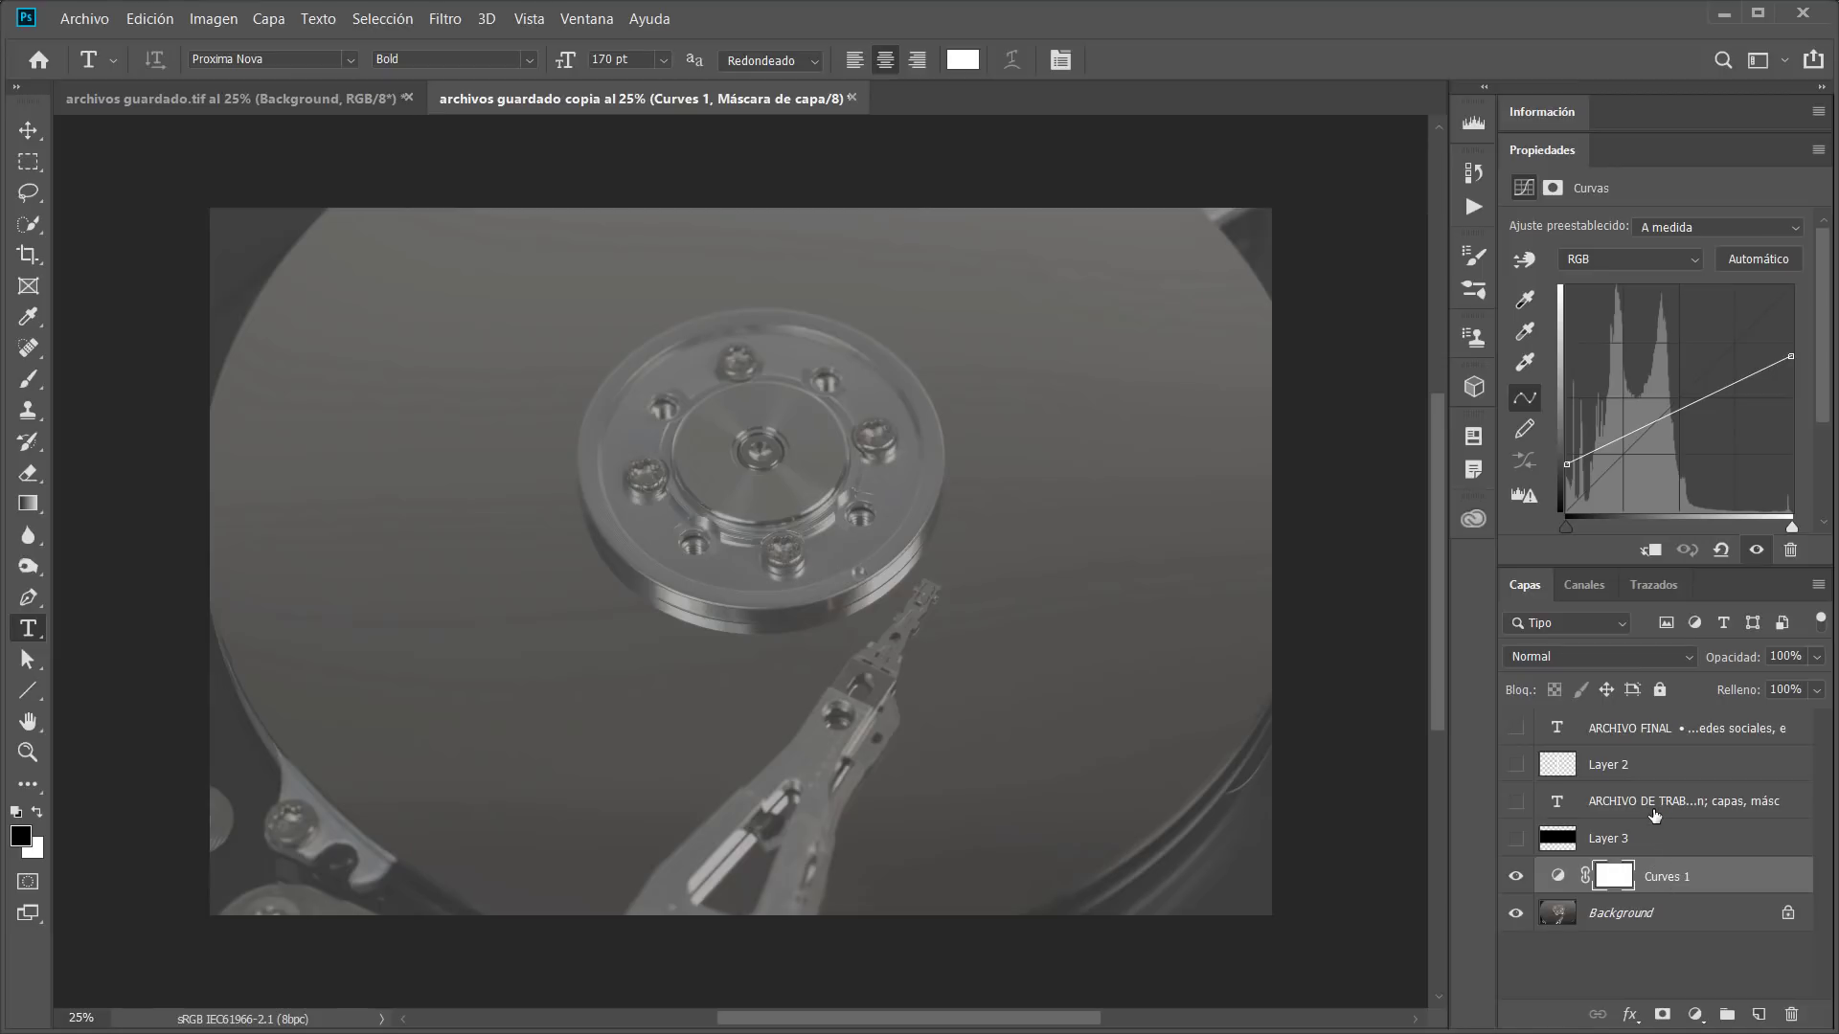
click(1650, 732)
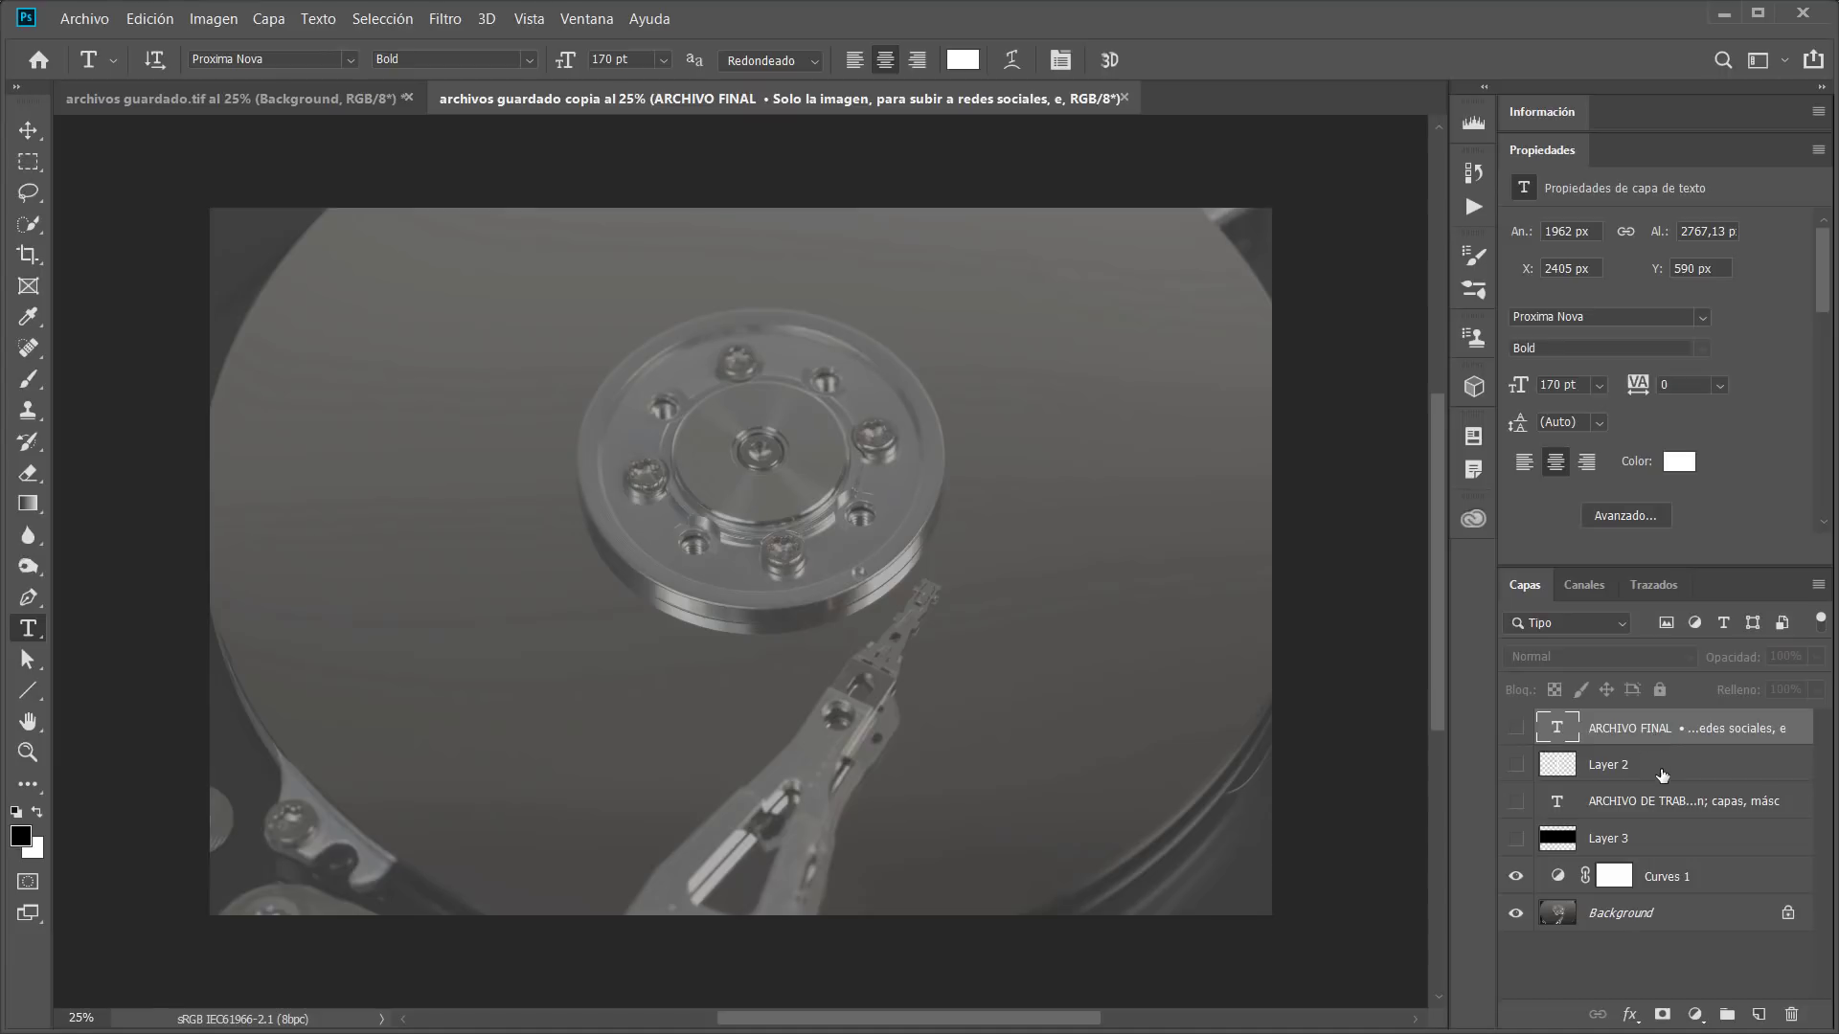
click(1681, 877)
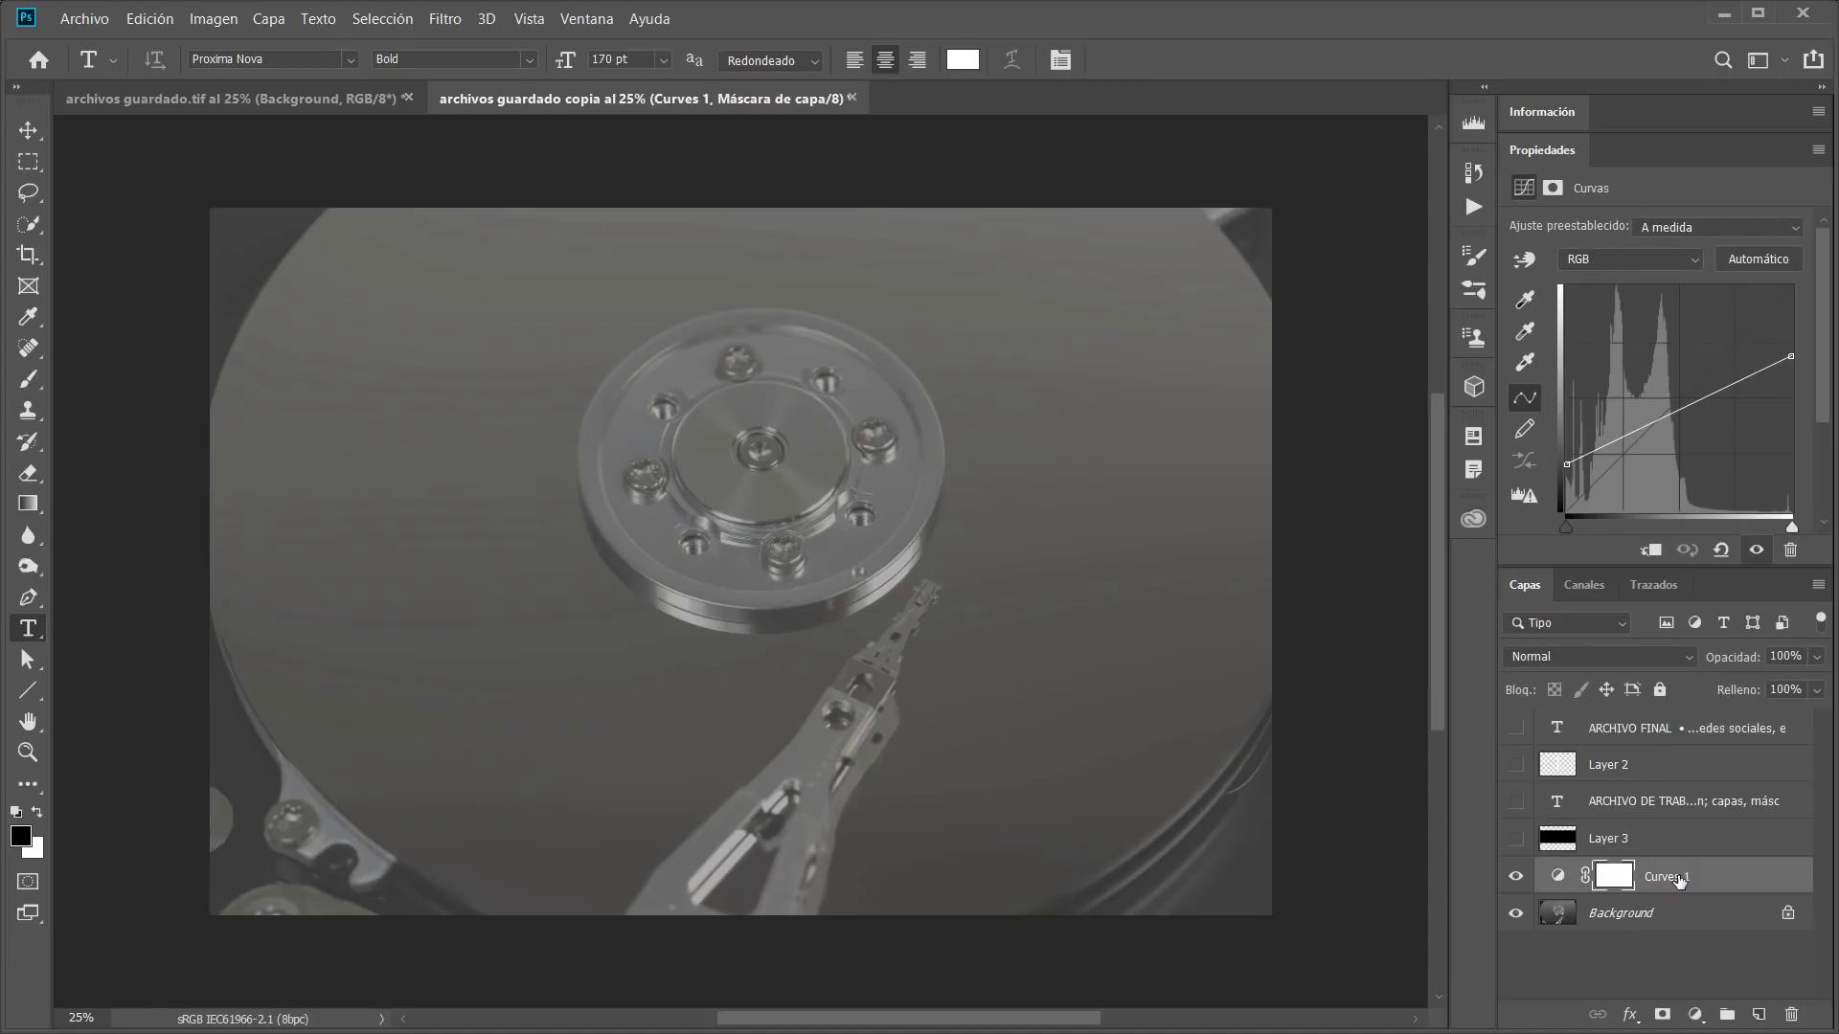
click(1516, 840)
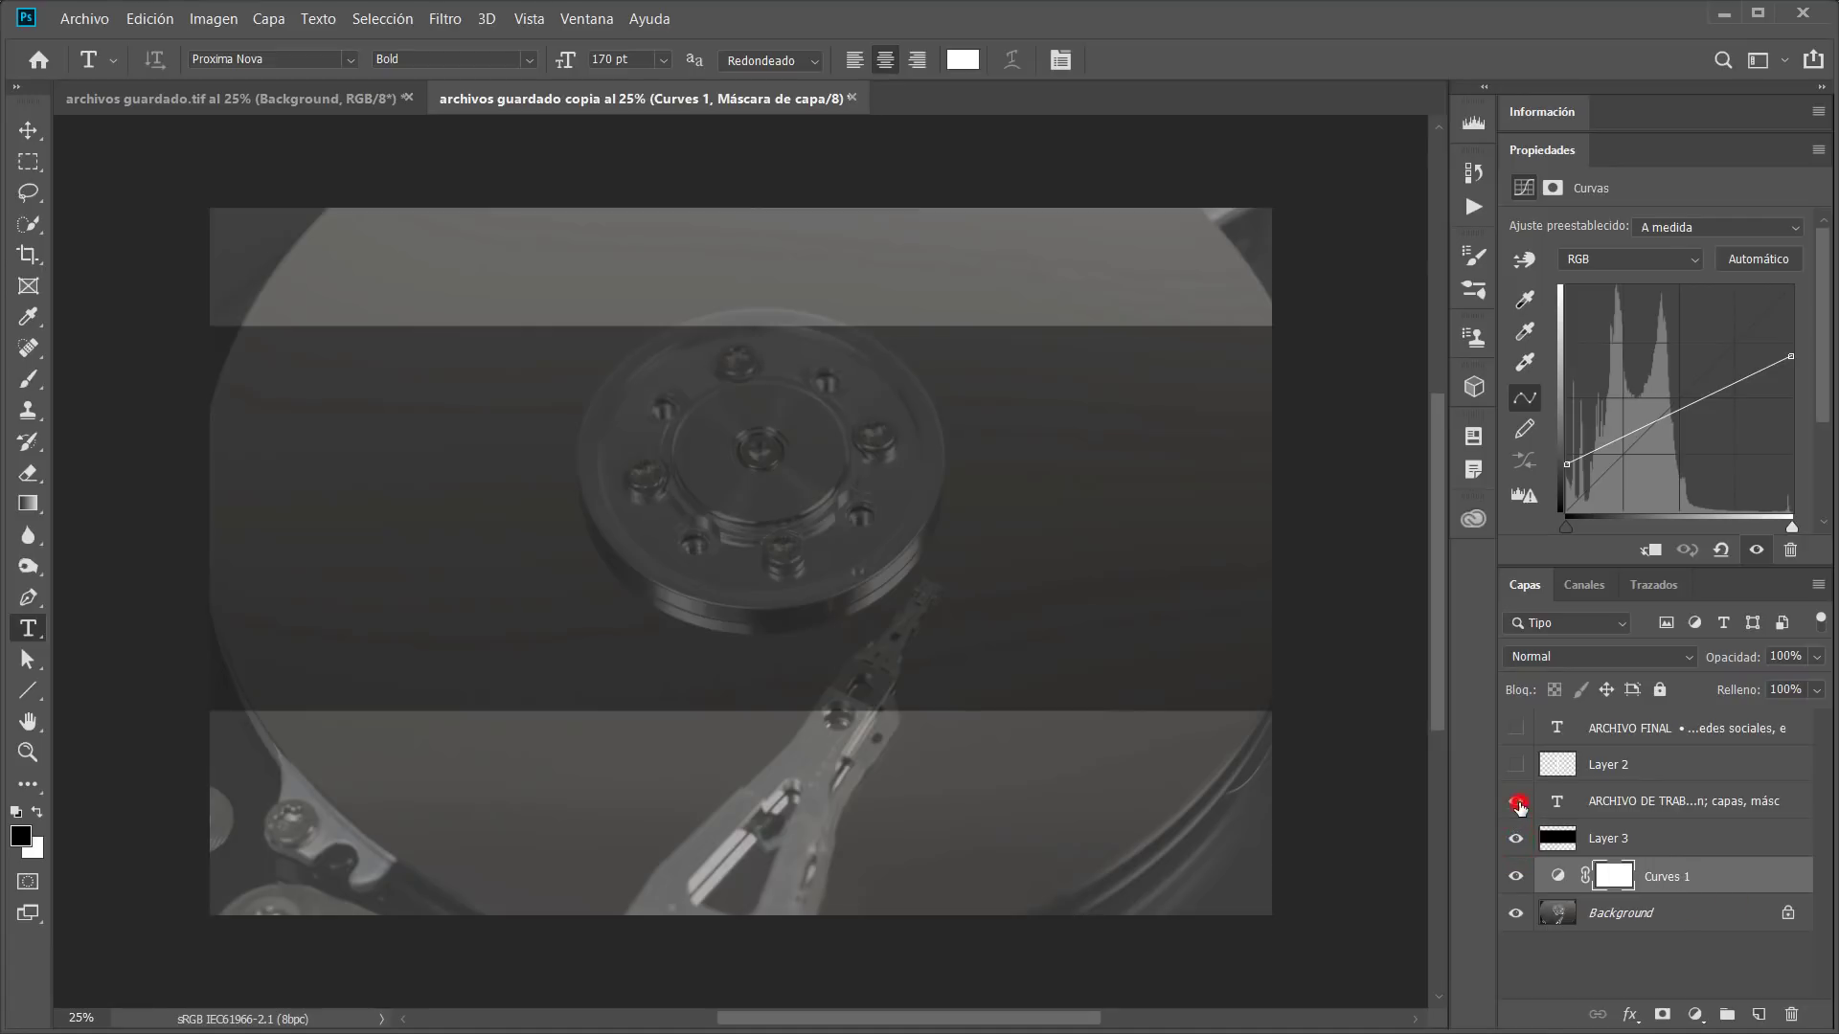
click(1517, 803)
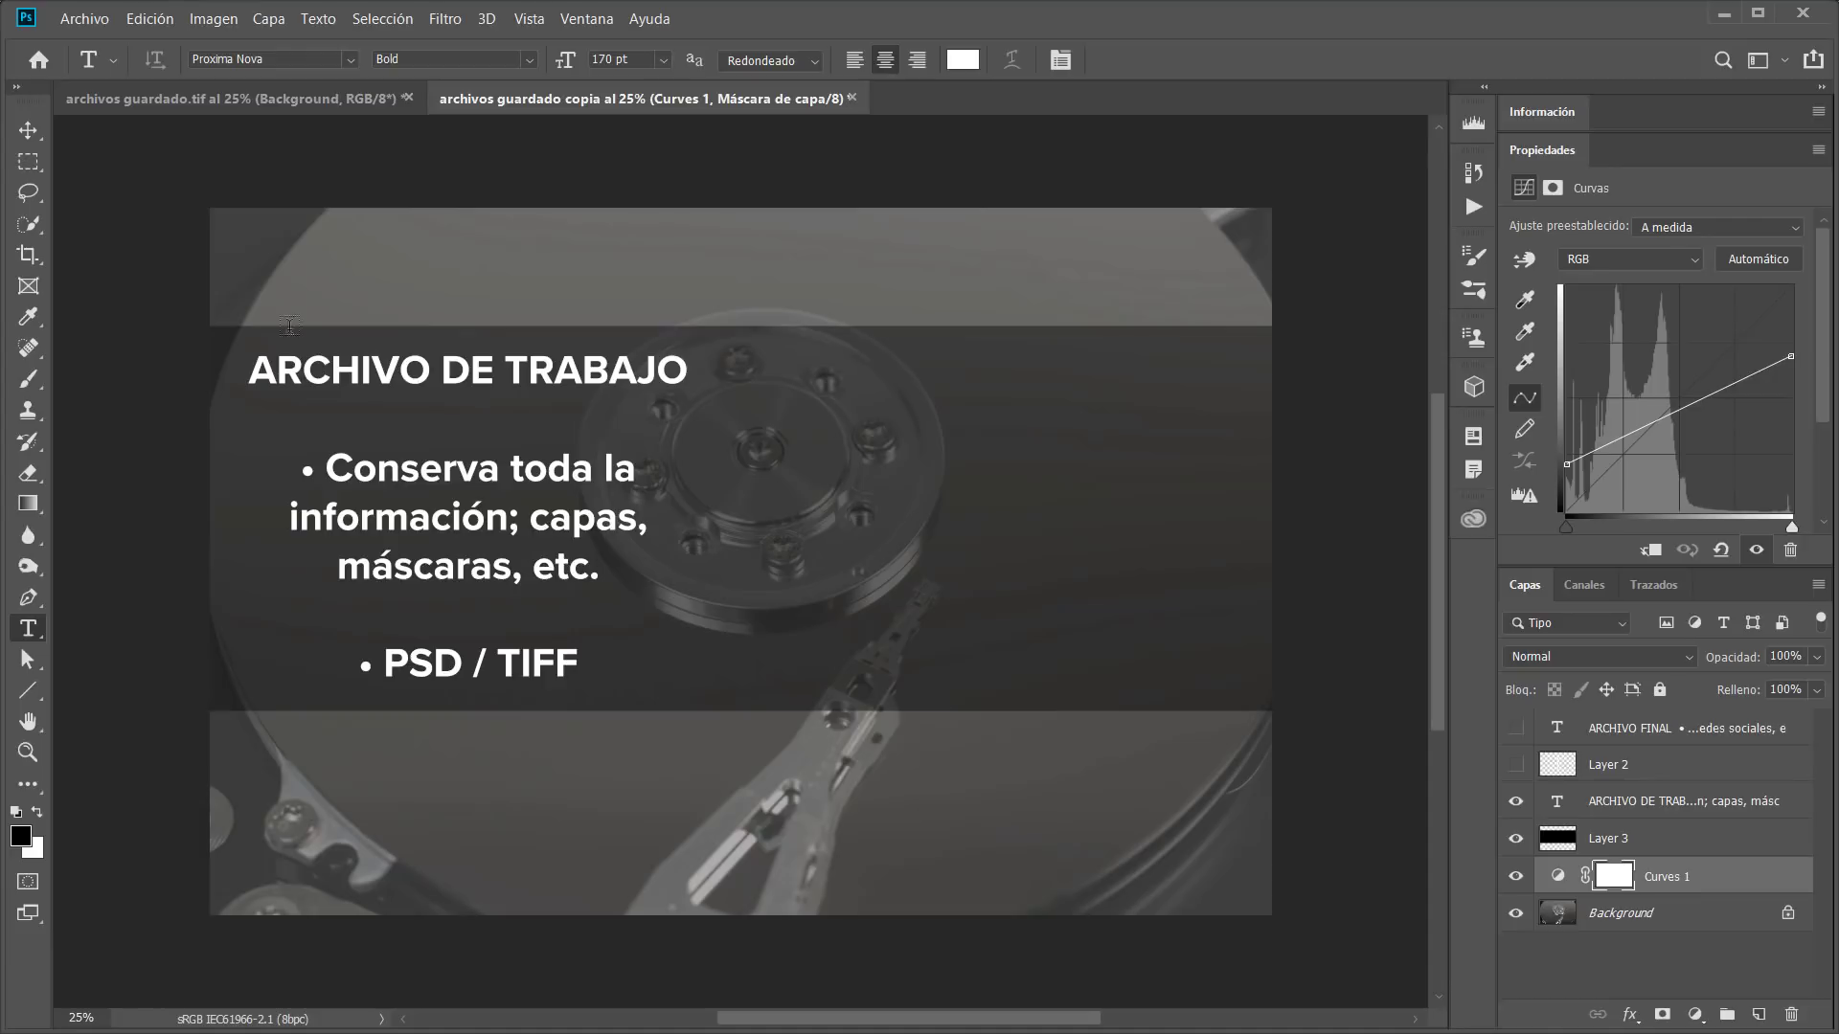
Save the document in Photoshop format as "archivos guardado copia.psd" in the "imagenes 36 y ss" folder
click(78, 20)
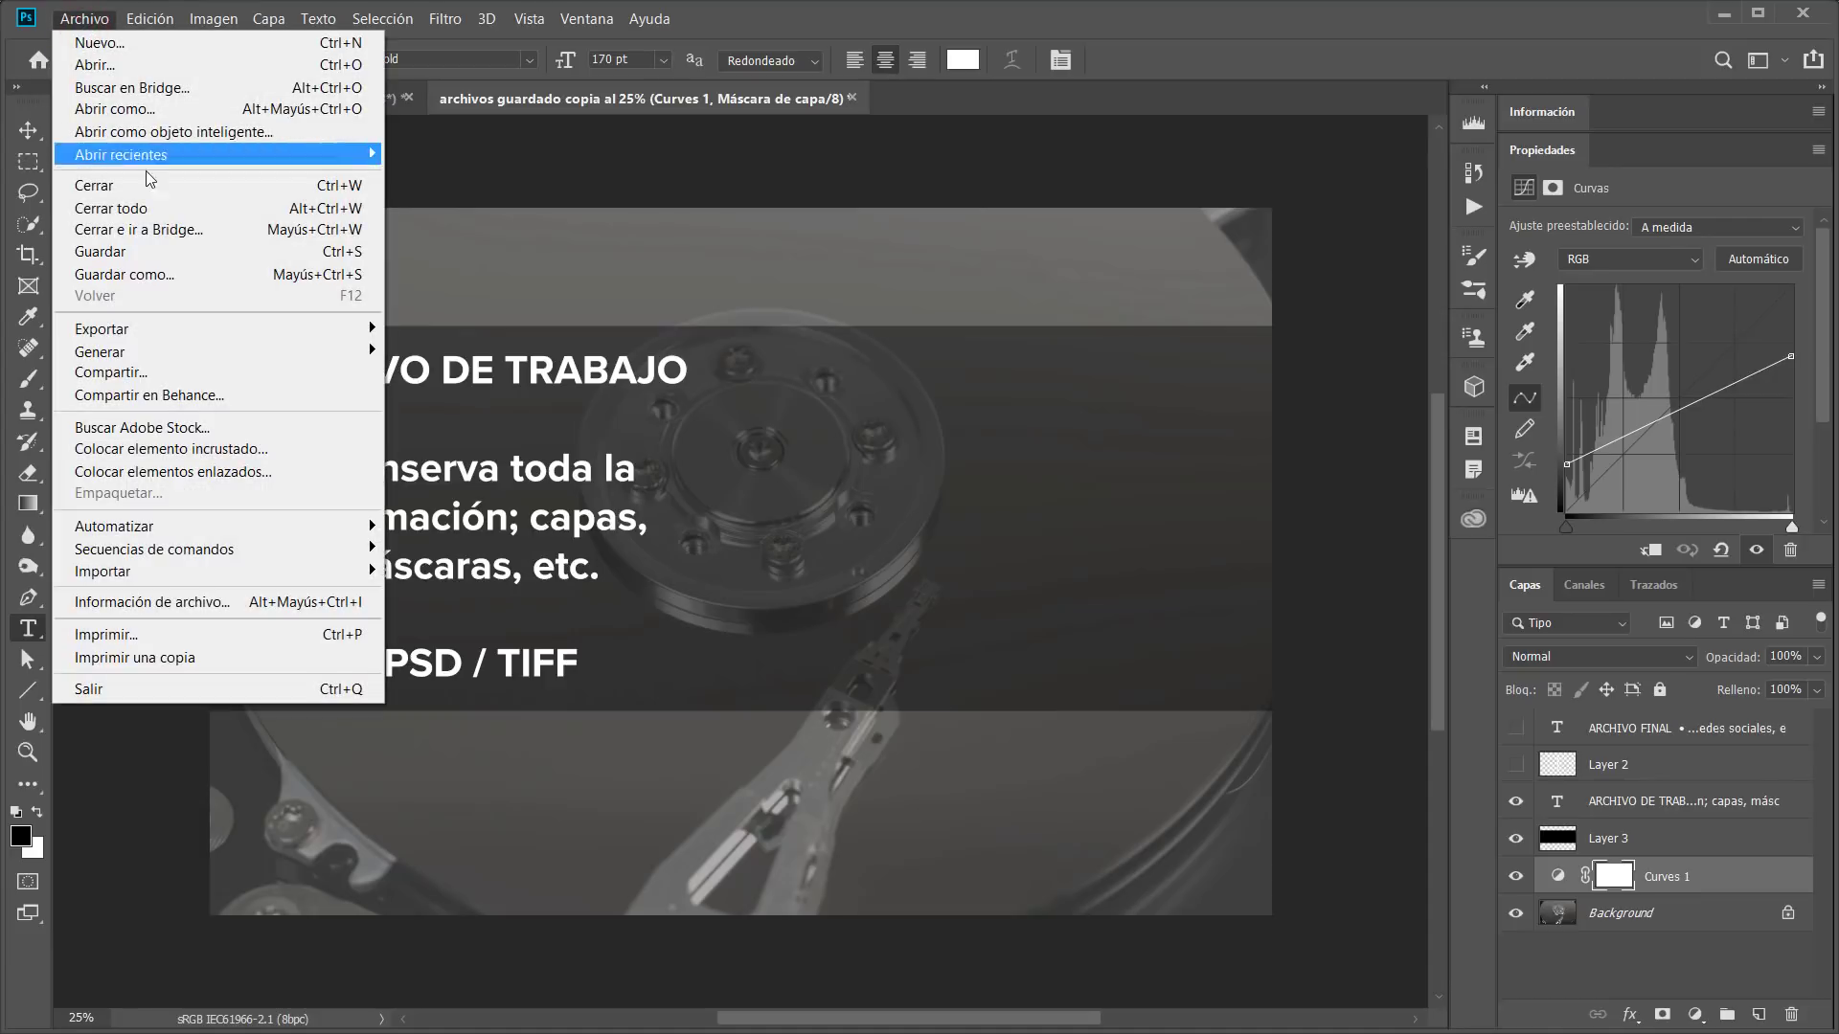
click(160, 252)
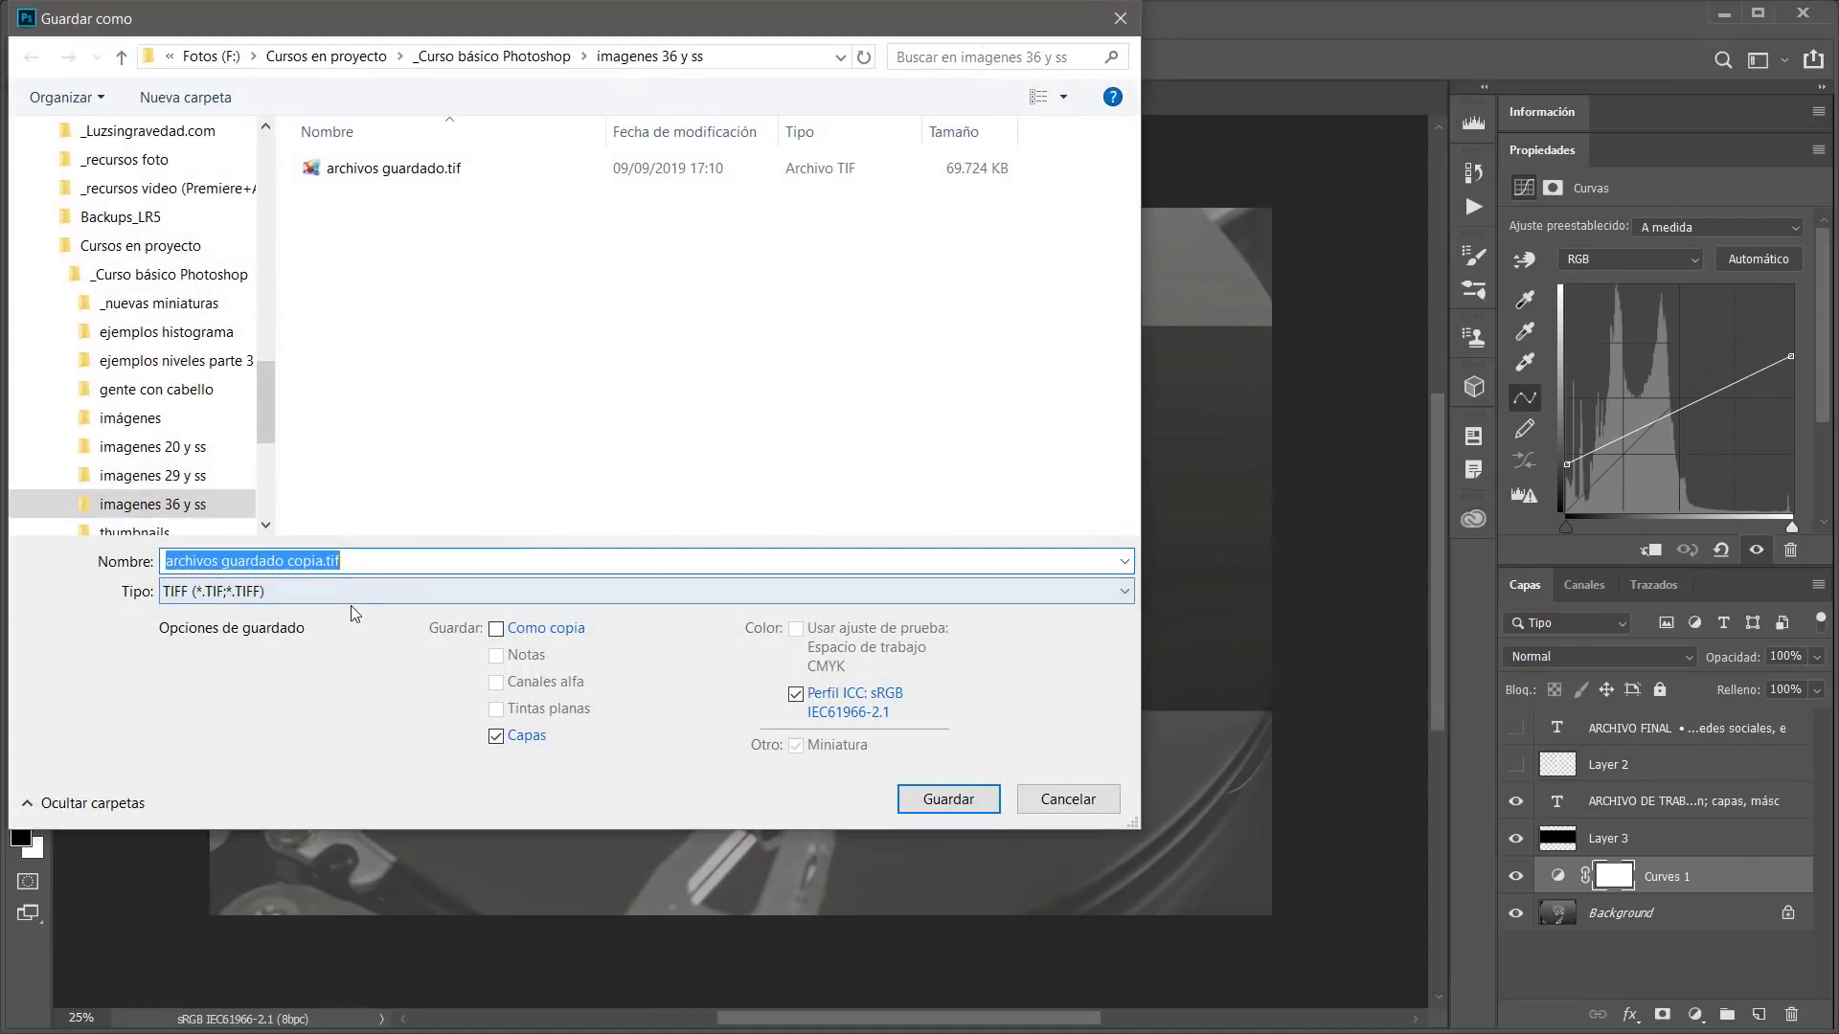
click(335, 591)
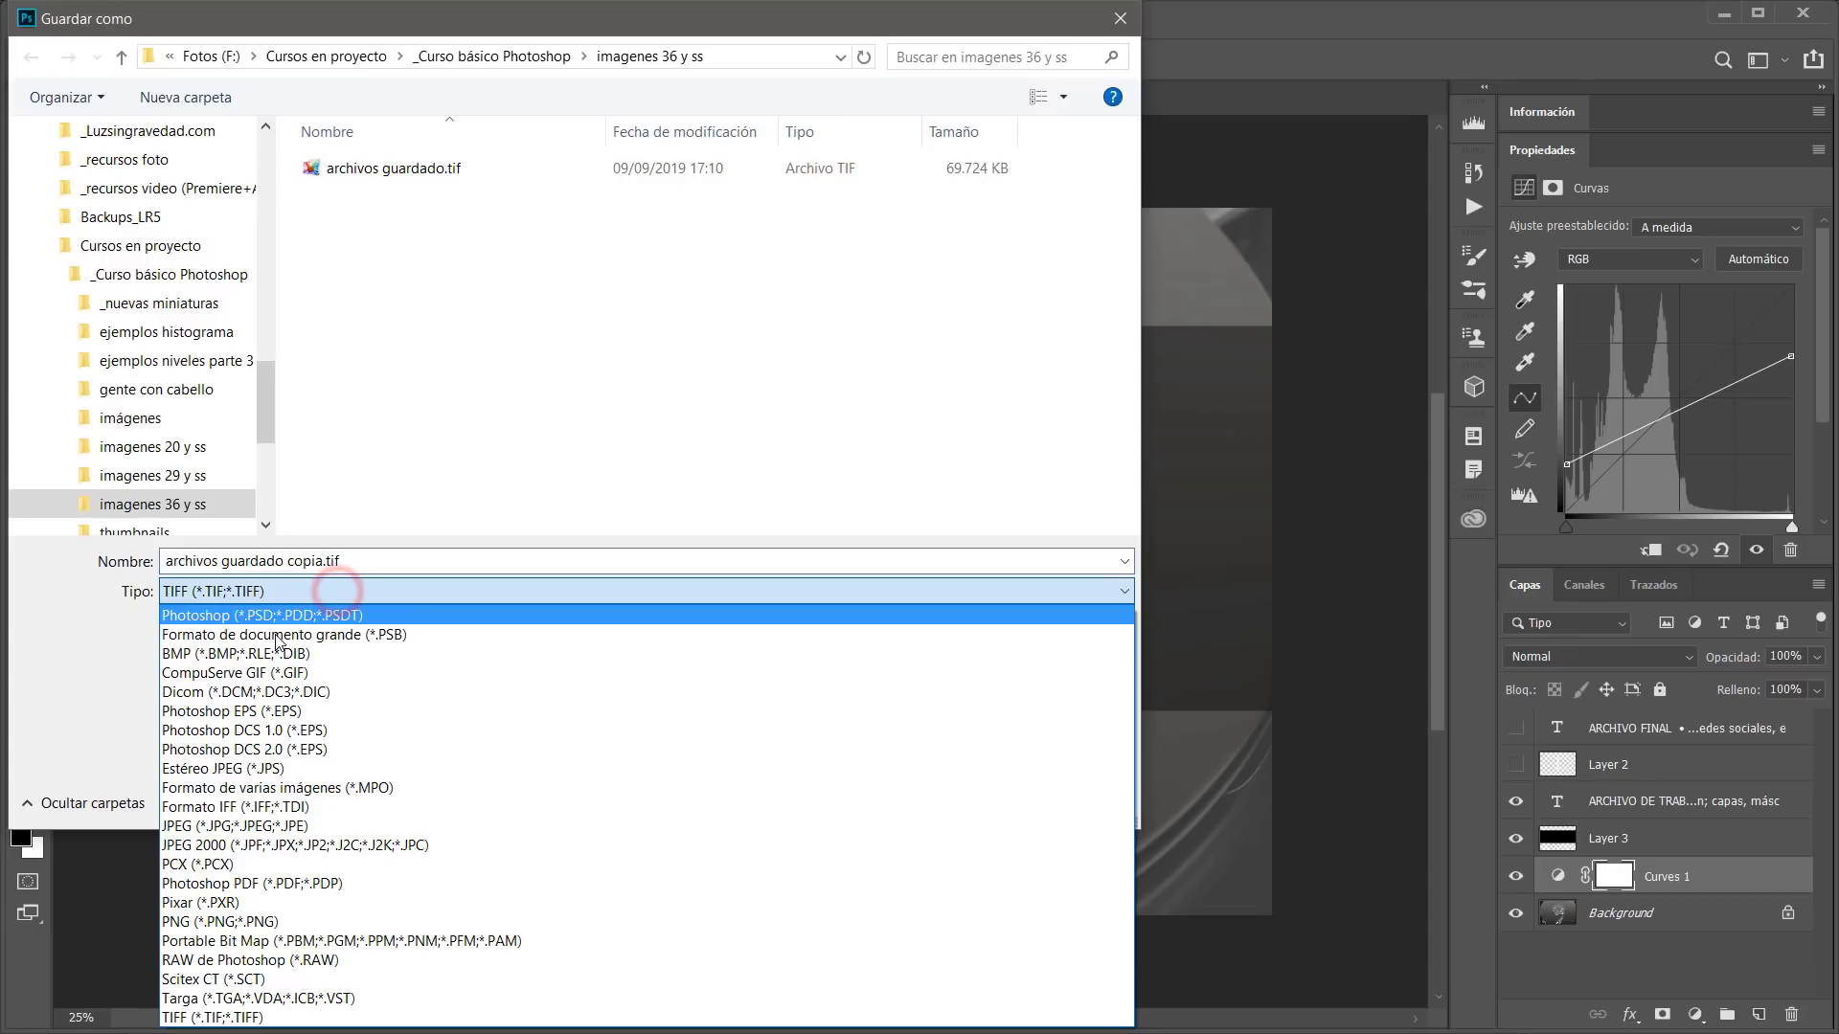
click(297, 616)
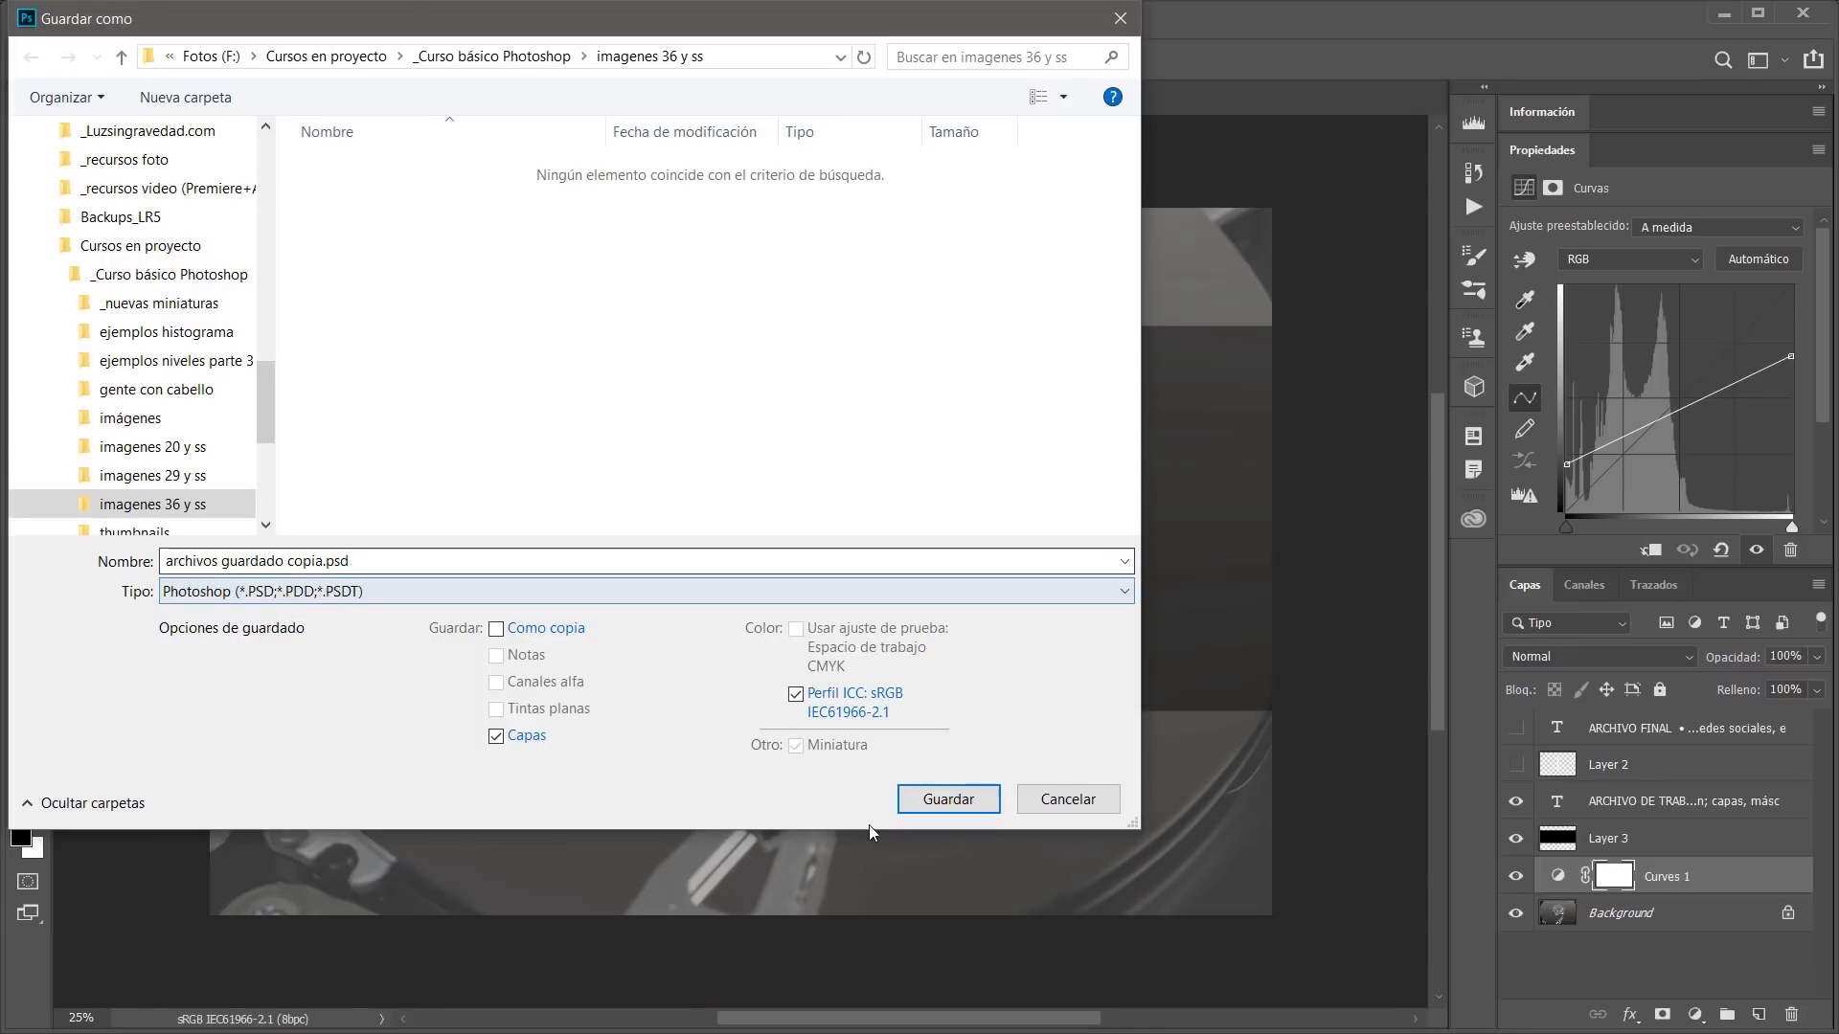
click(952, 798)
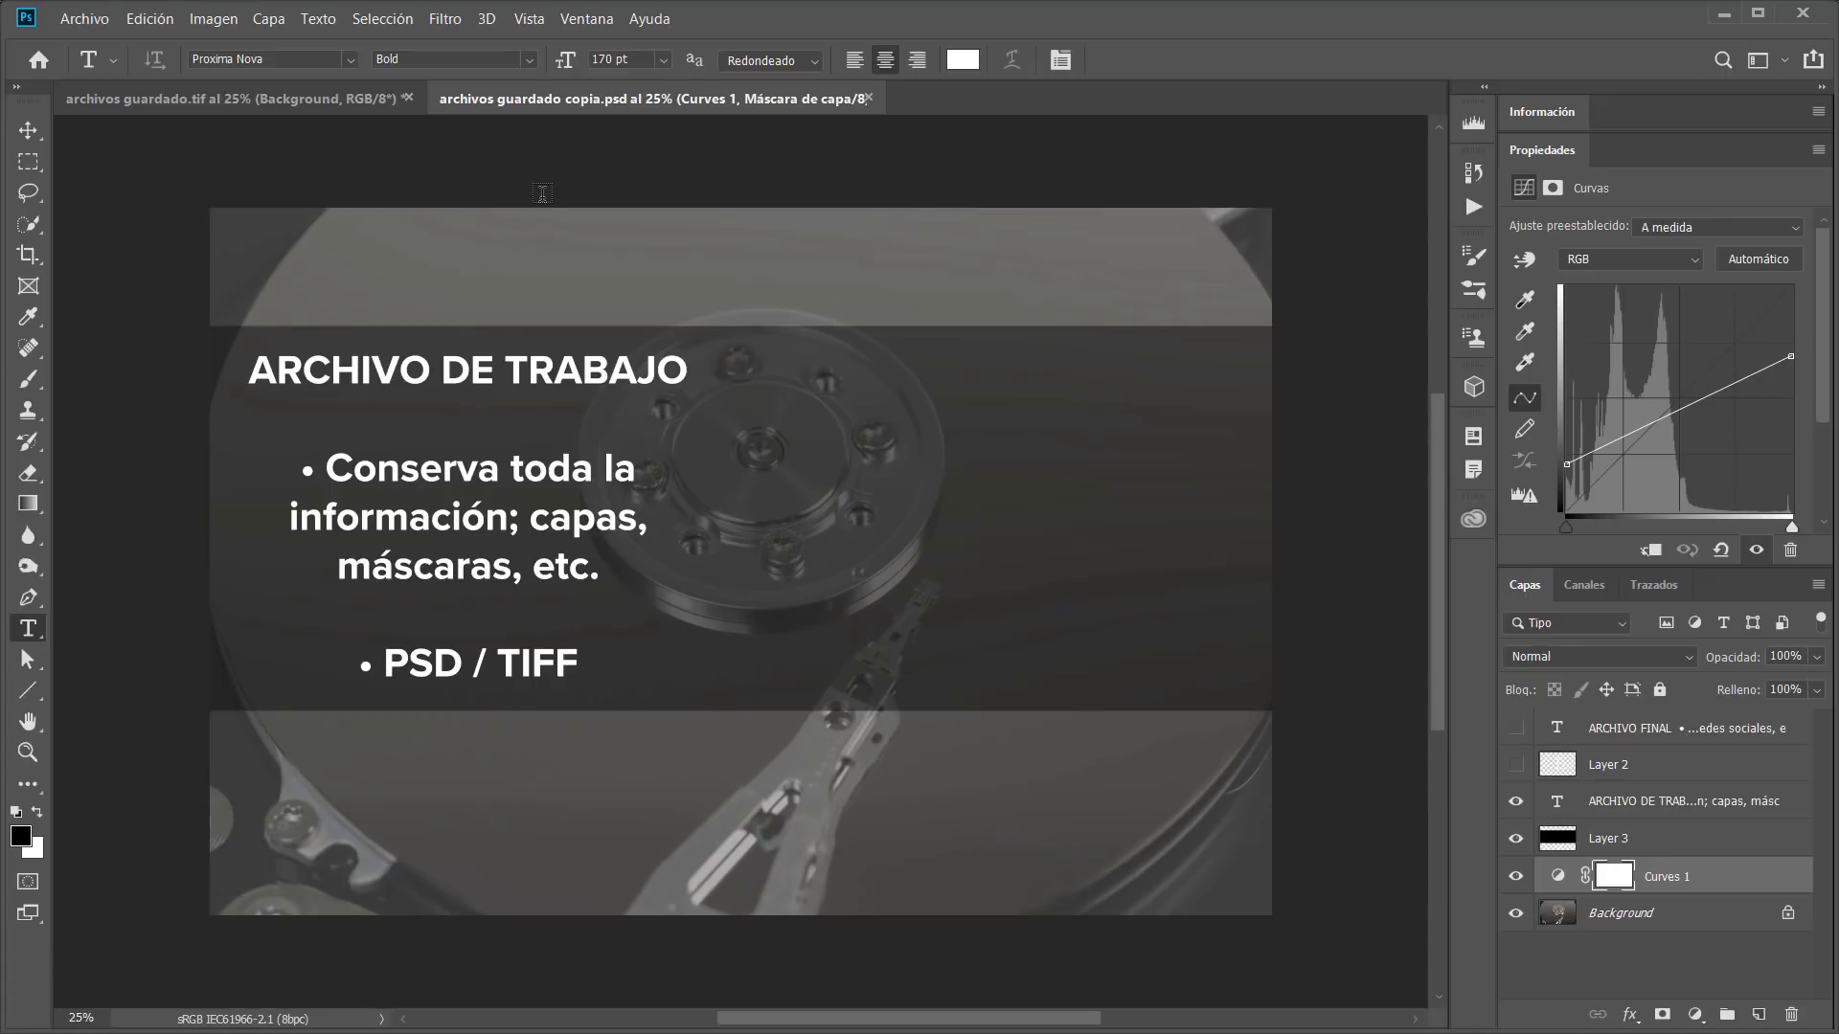
right_click(556, 101)
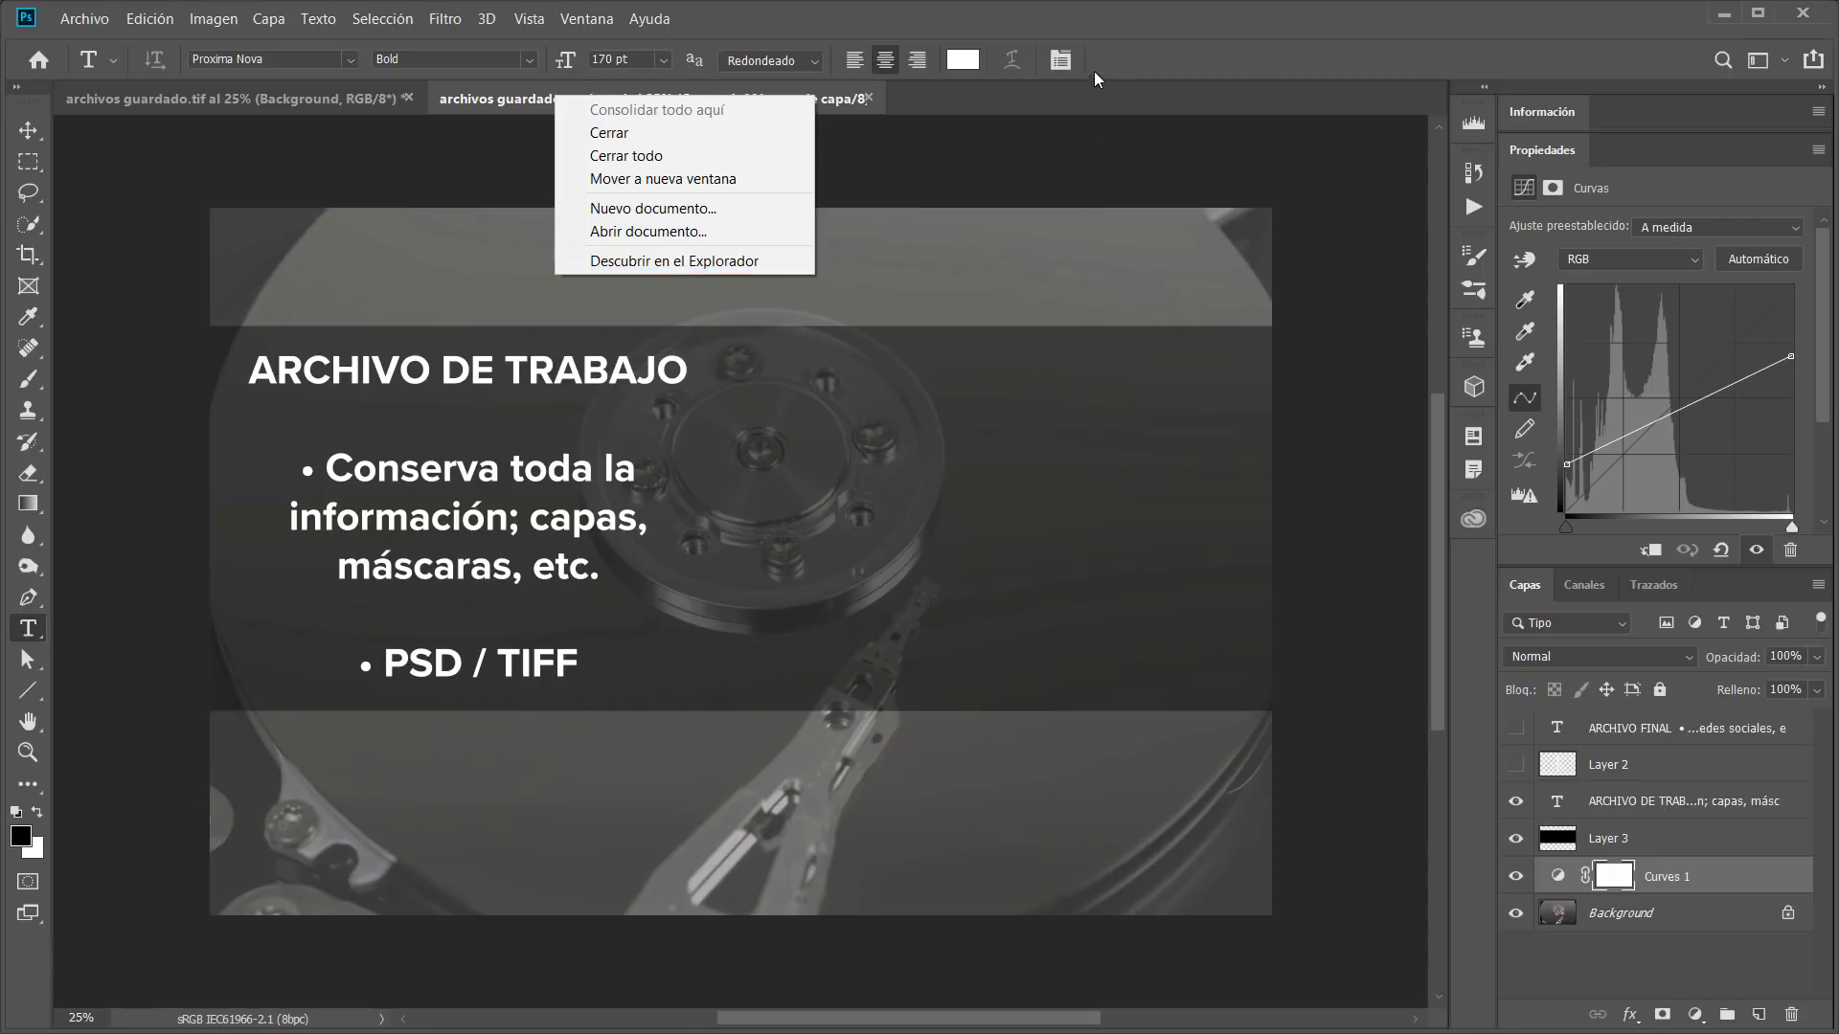
click(1116, 29)
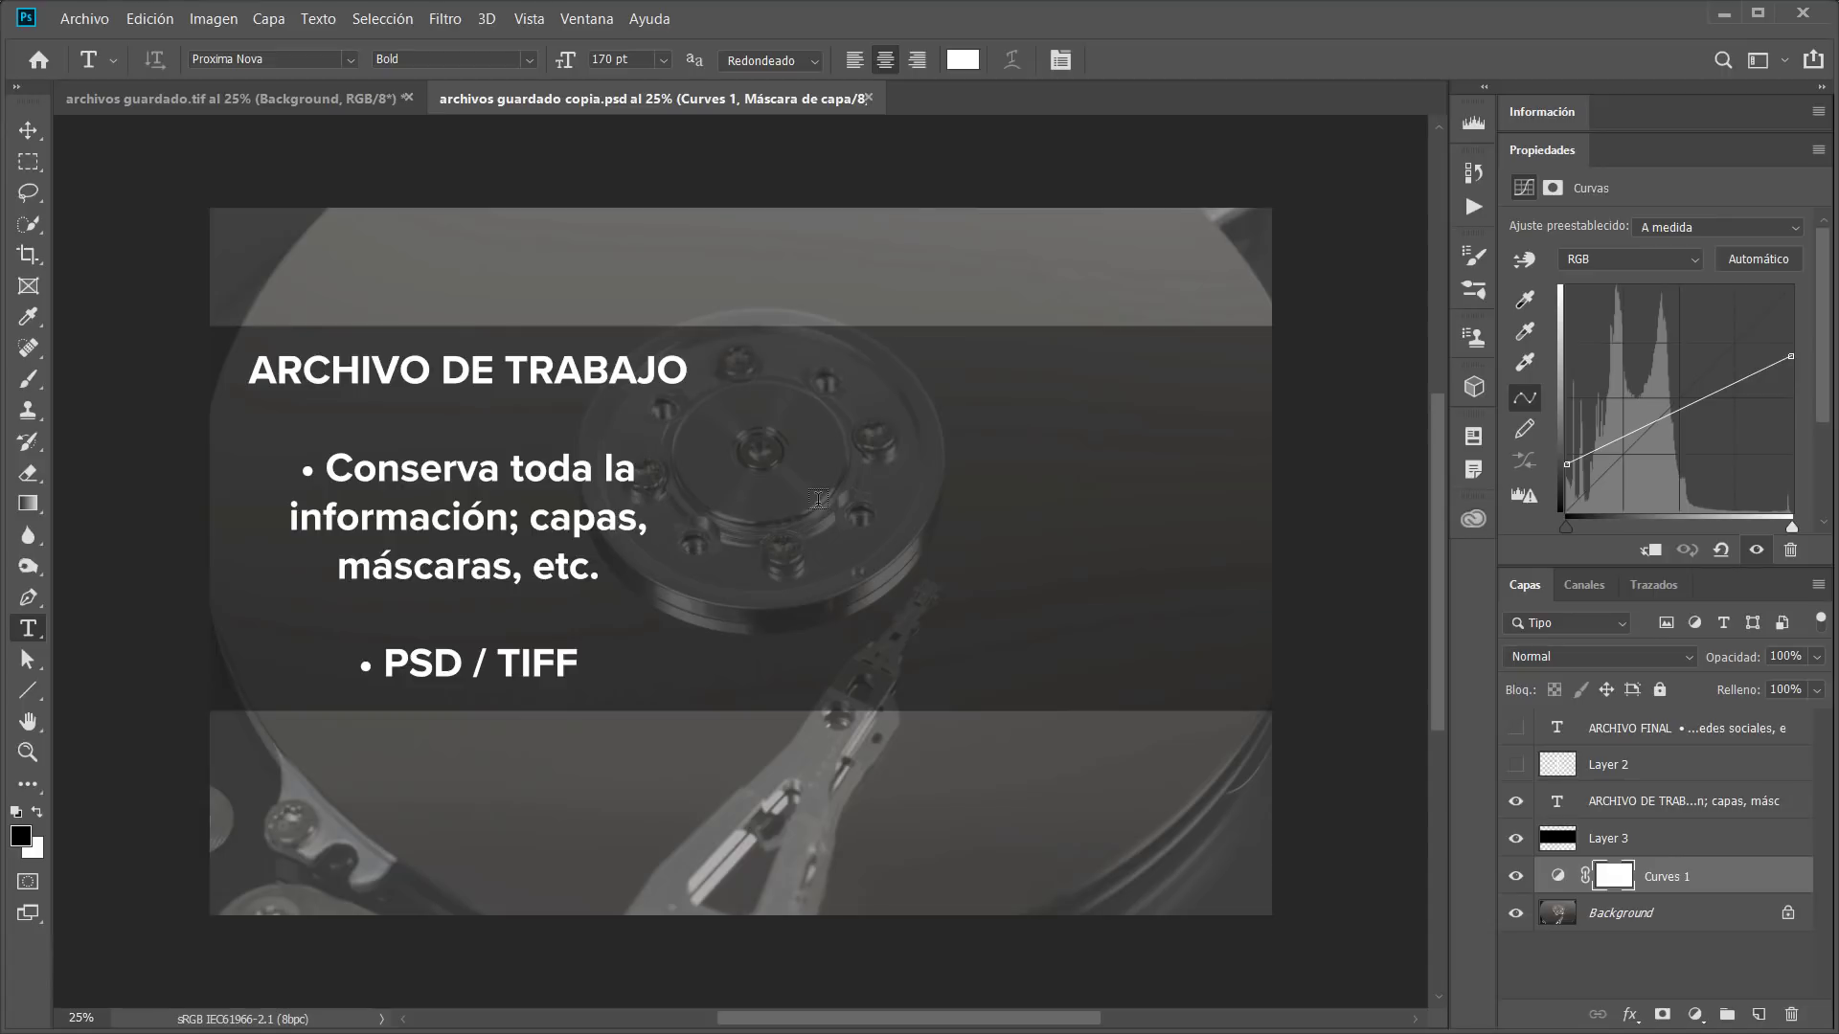
Examine the PSD and PSB compatibility choices in the file handling preferences, and leave the preferences without changing anything
click(152, 21)
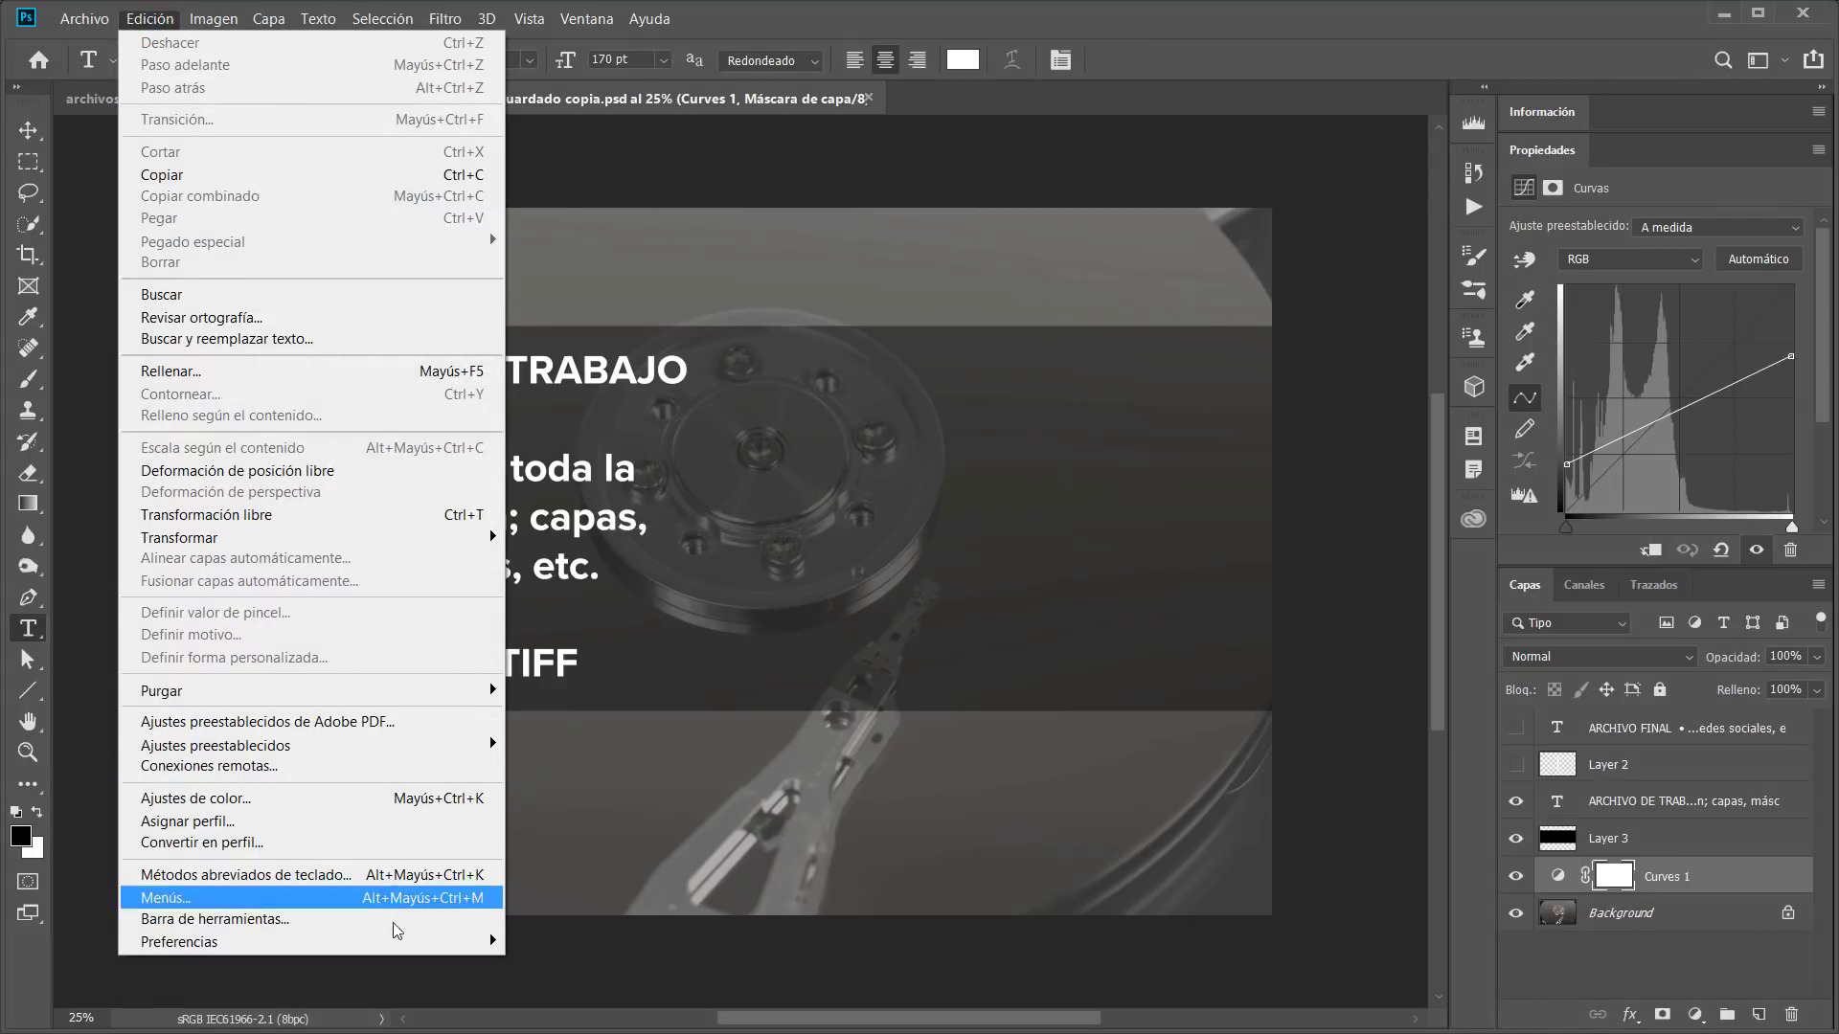
mouse_move(436, 943)
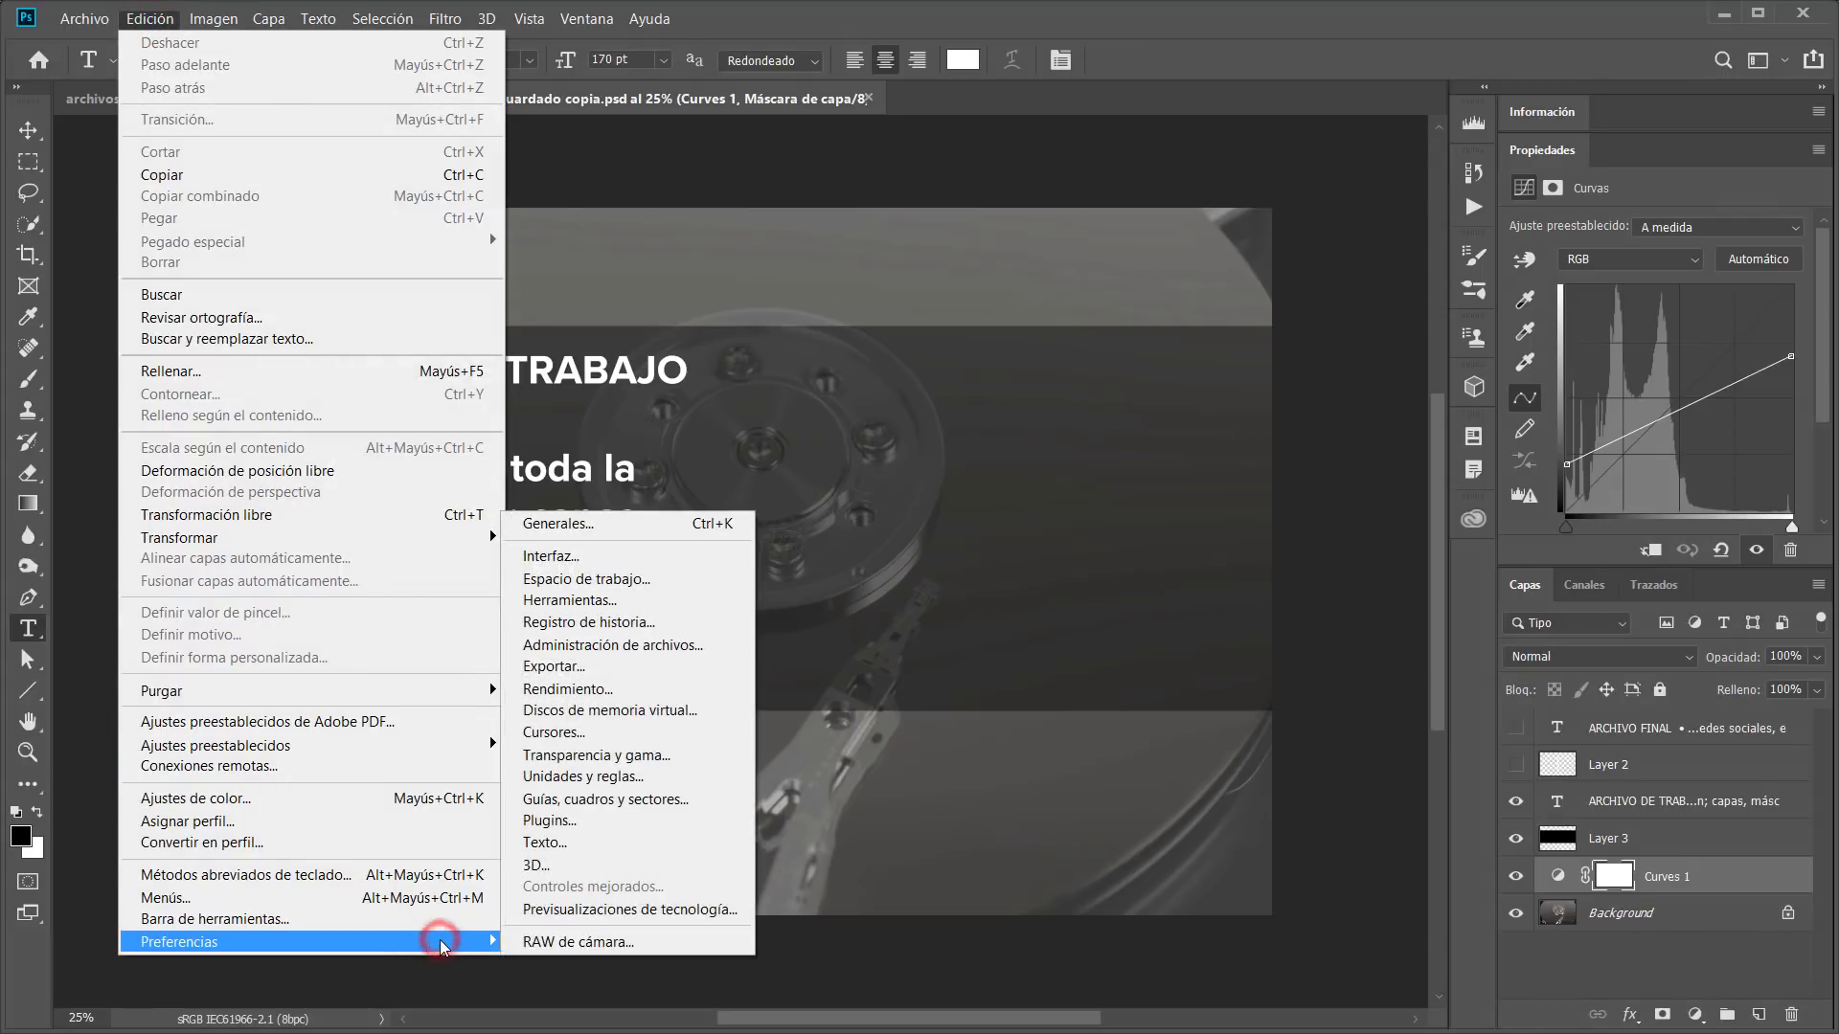
click(632, 647)
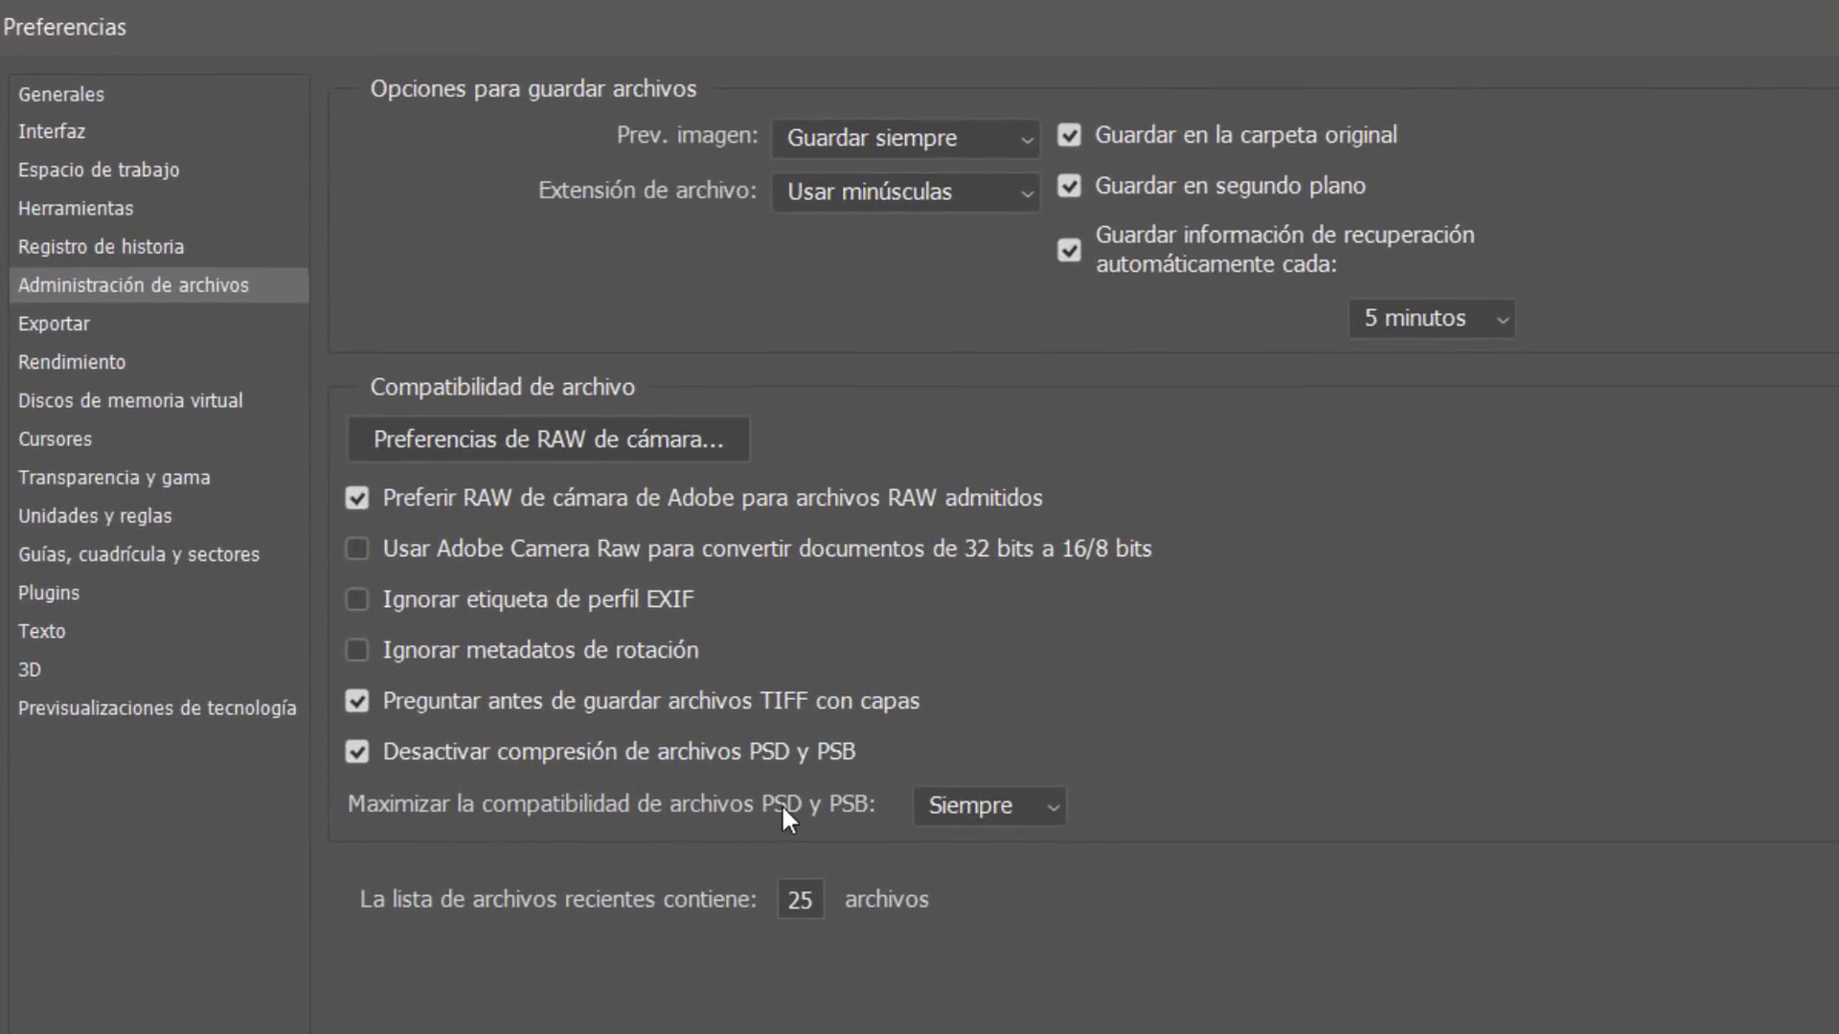
click(1054, 807)
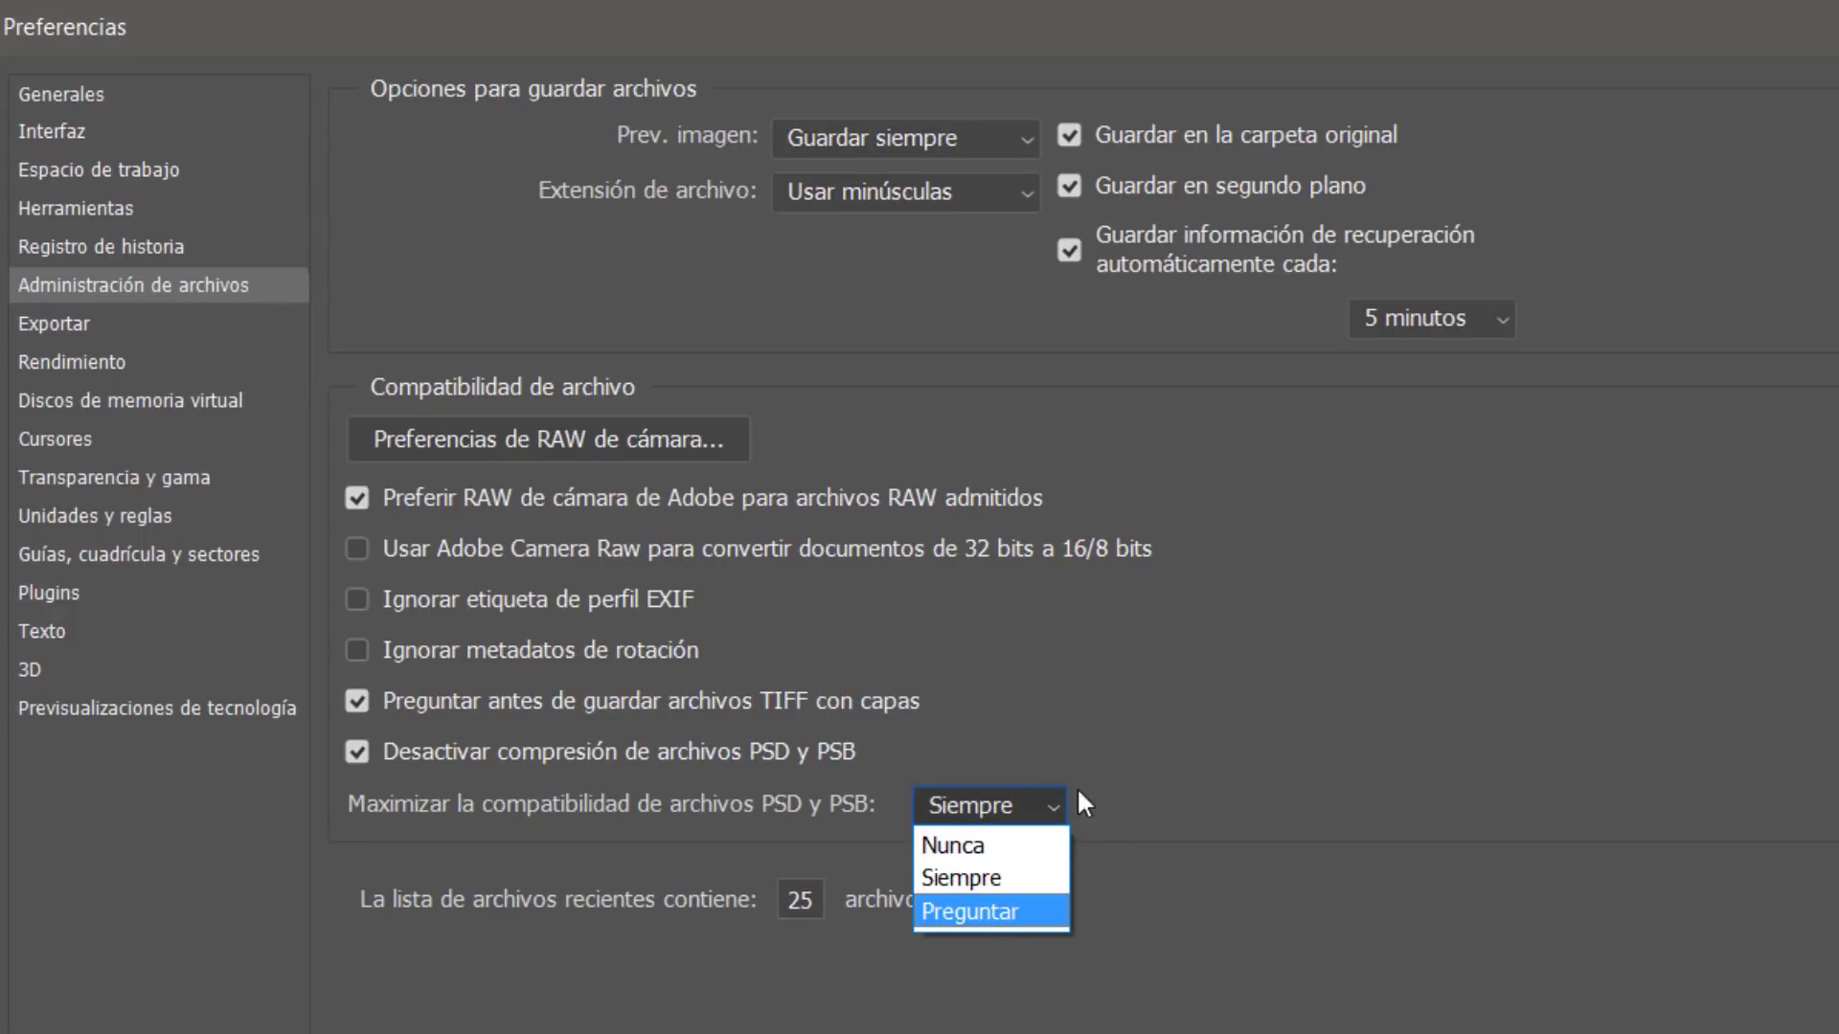
click(1134, 702)
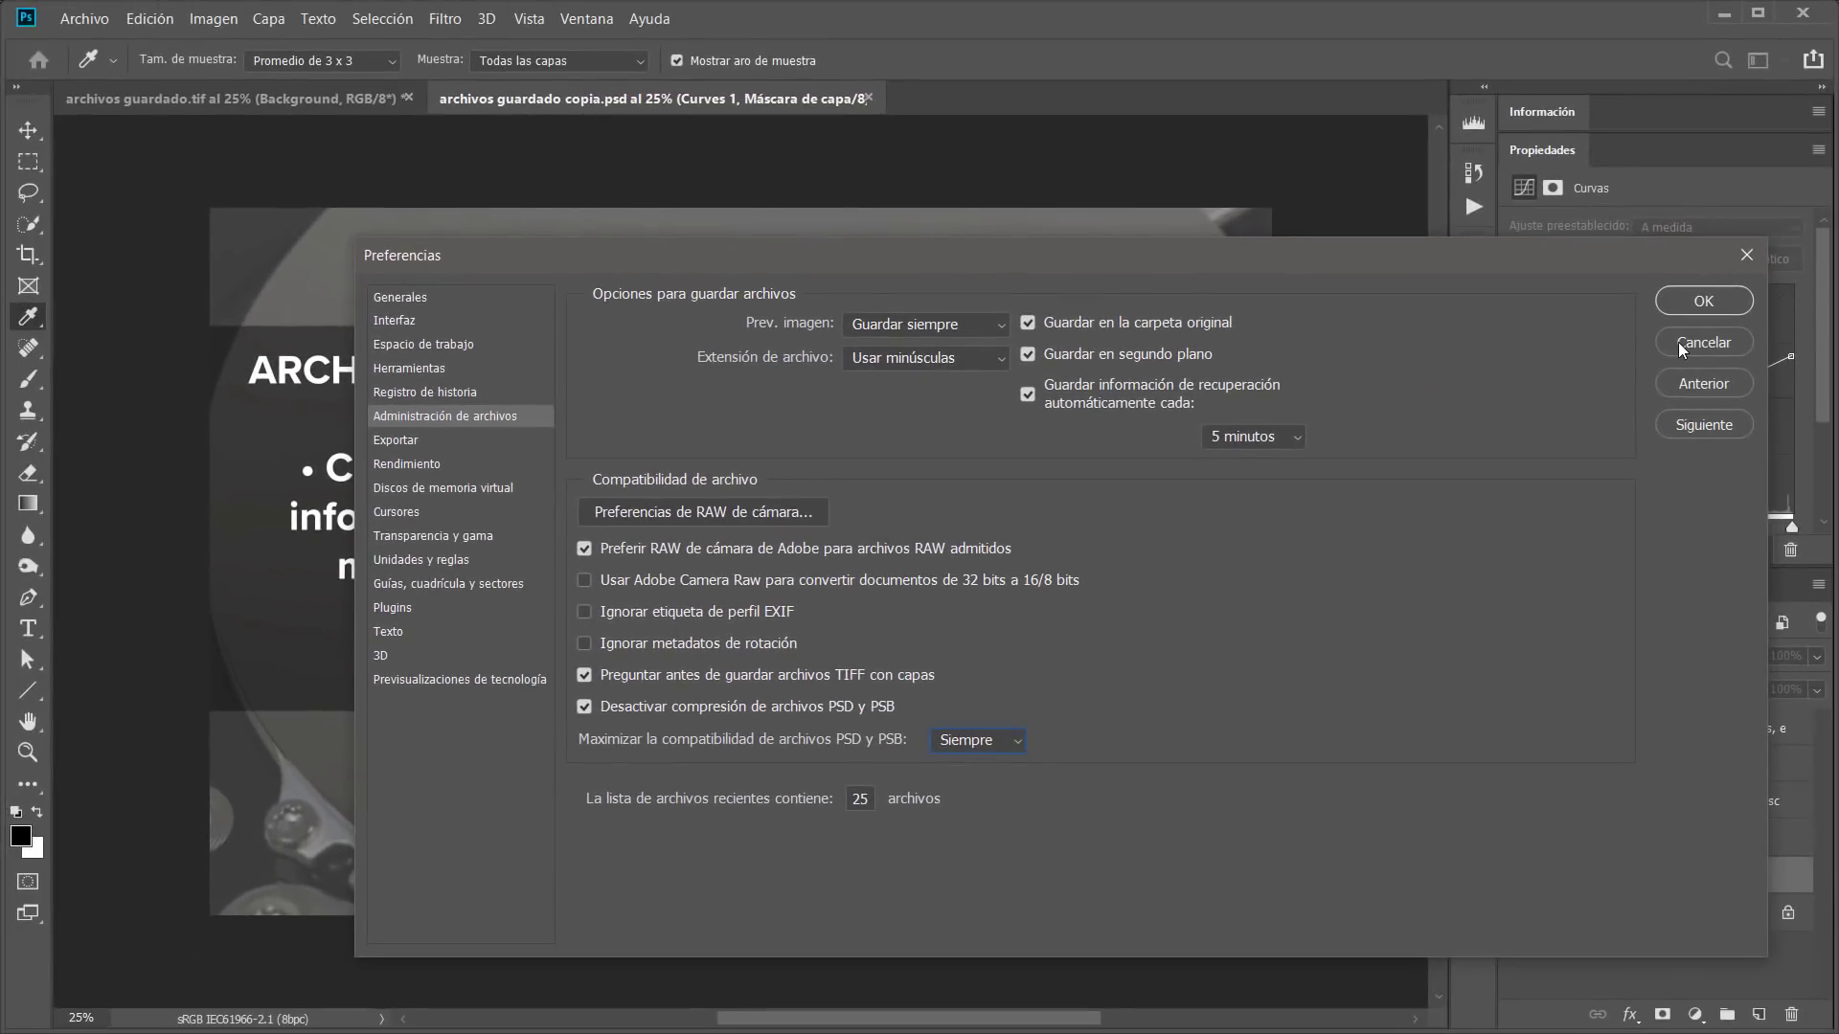
click(1678, 342)
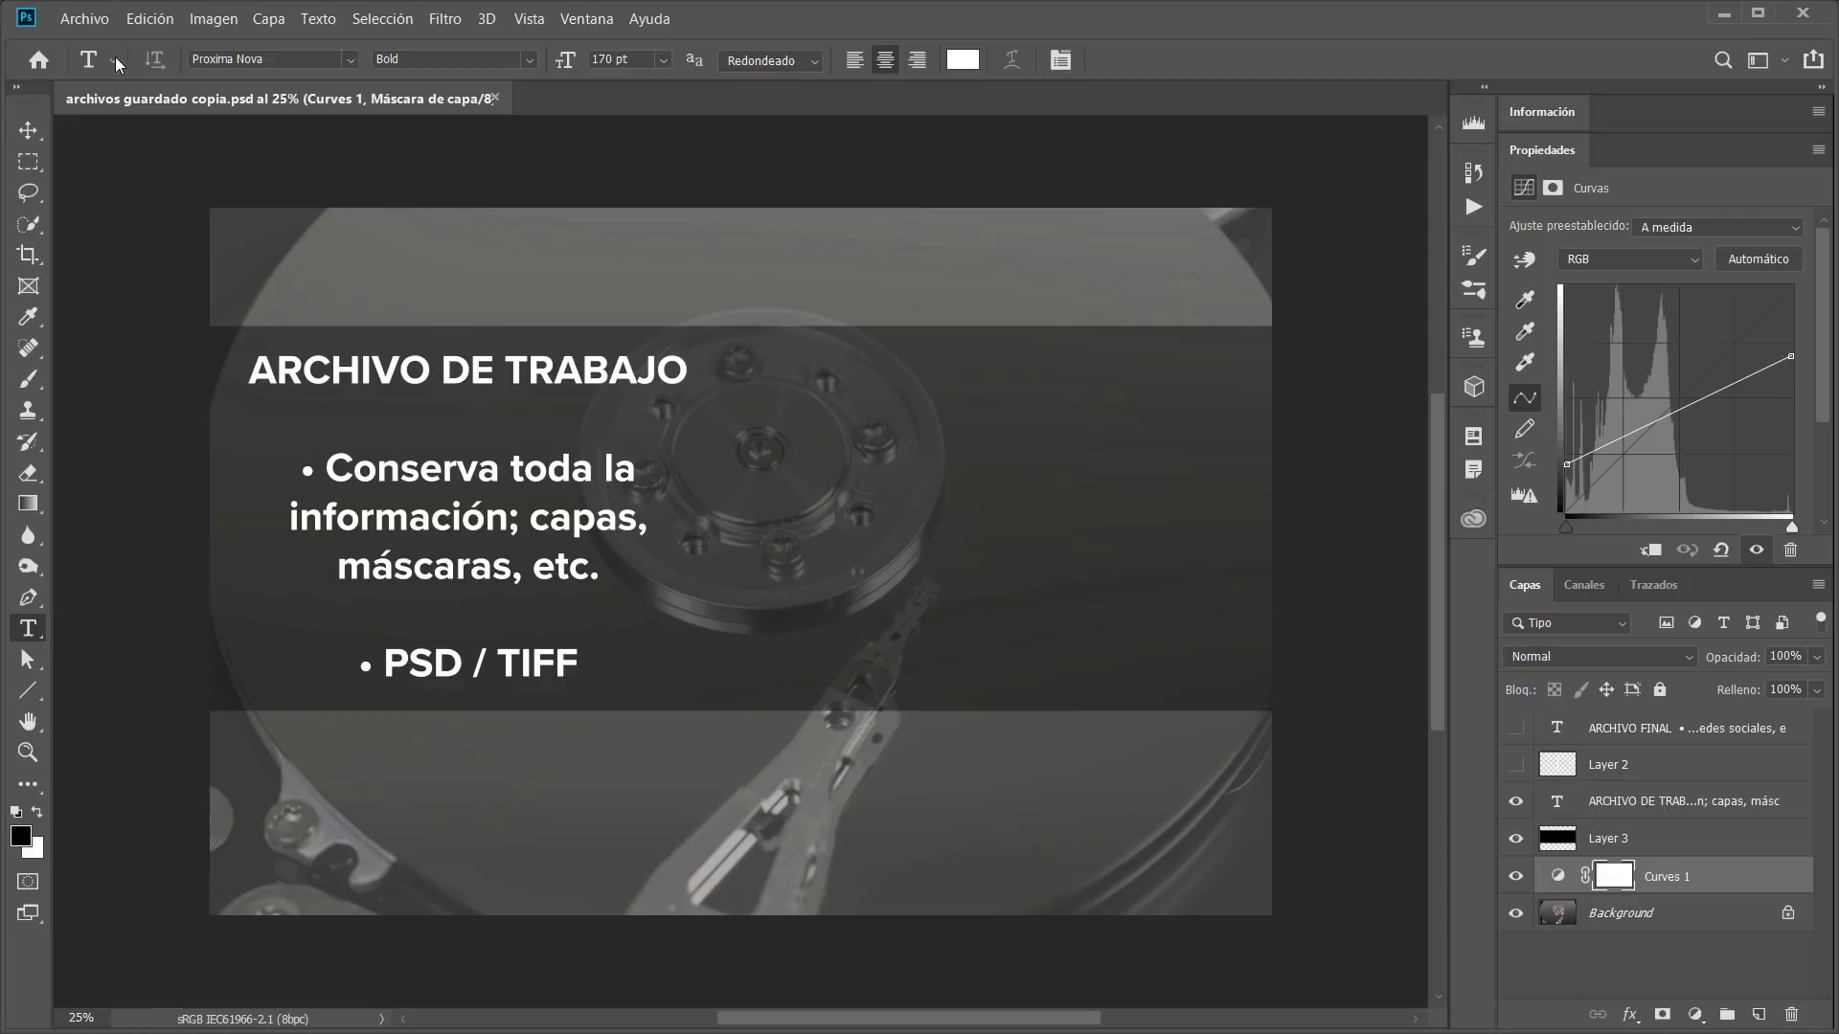
Save the document as "archivos guardado copia.tif" with no image compression, interleaved pixel order, Macintosh byte order and RLE layer compression
click(96, 23)
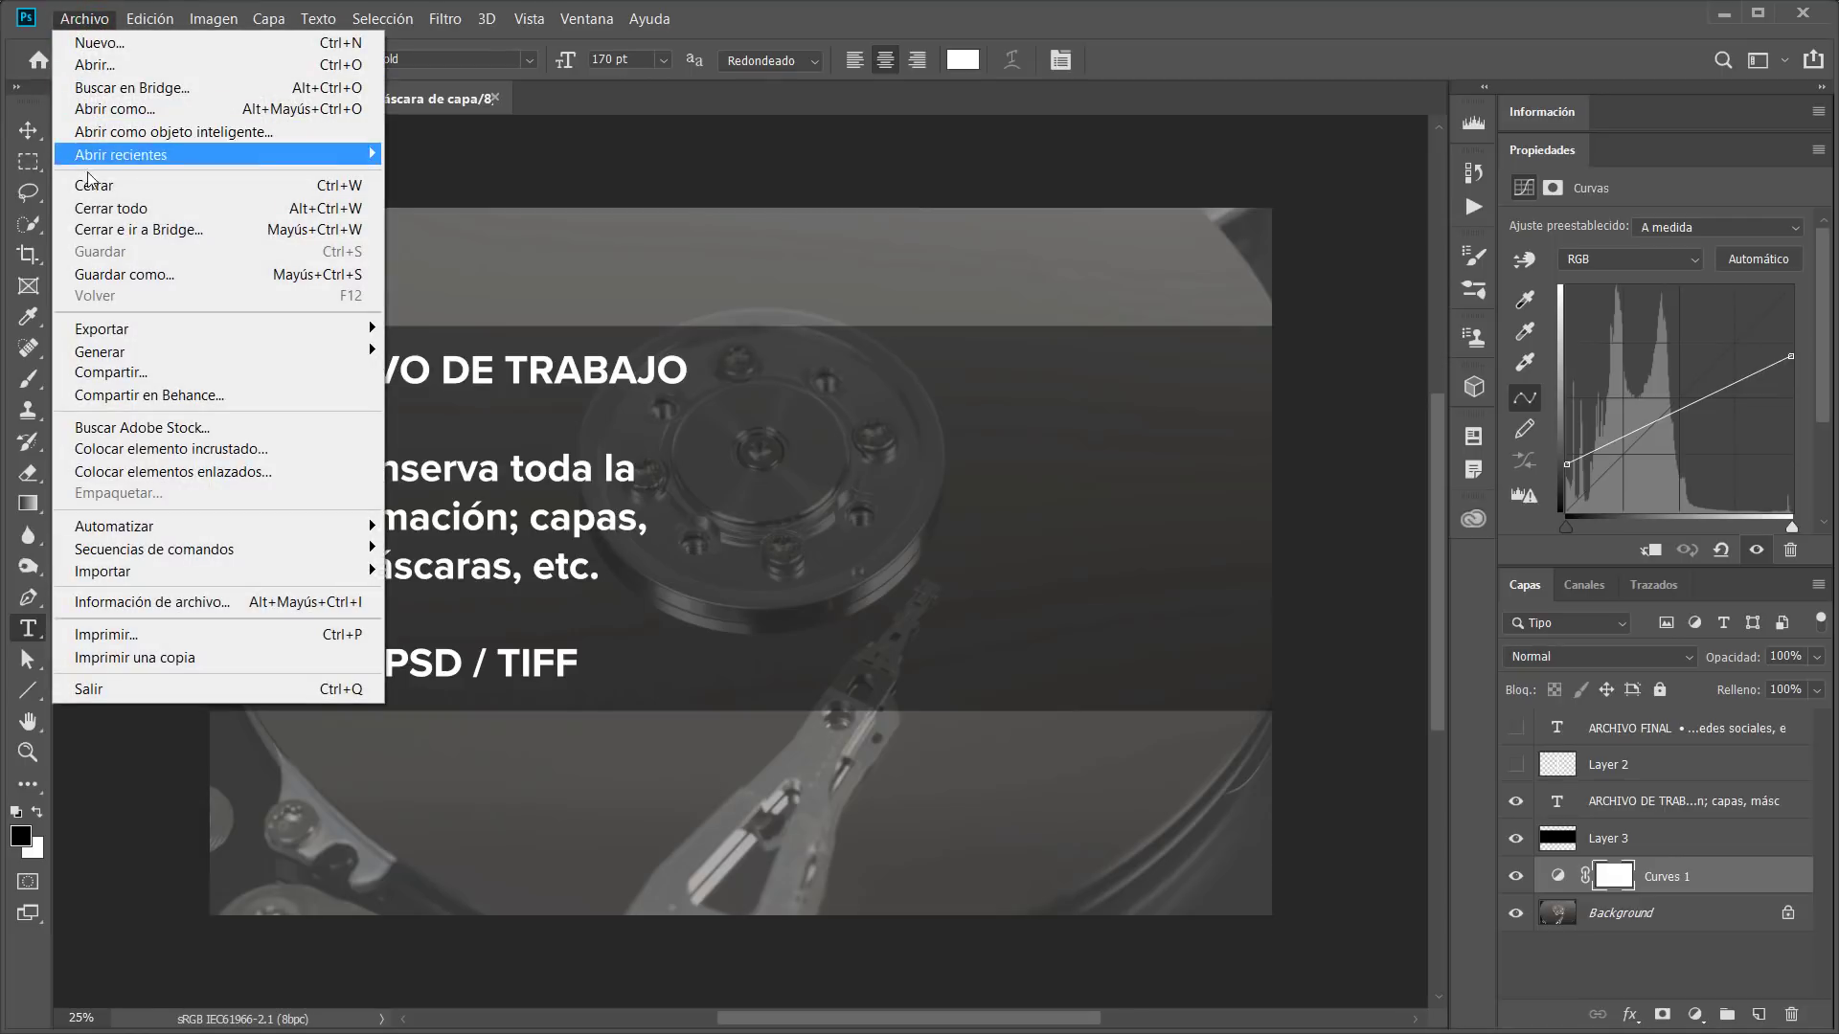
click(153, 277)
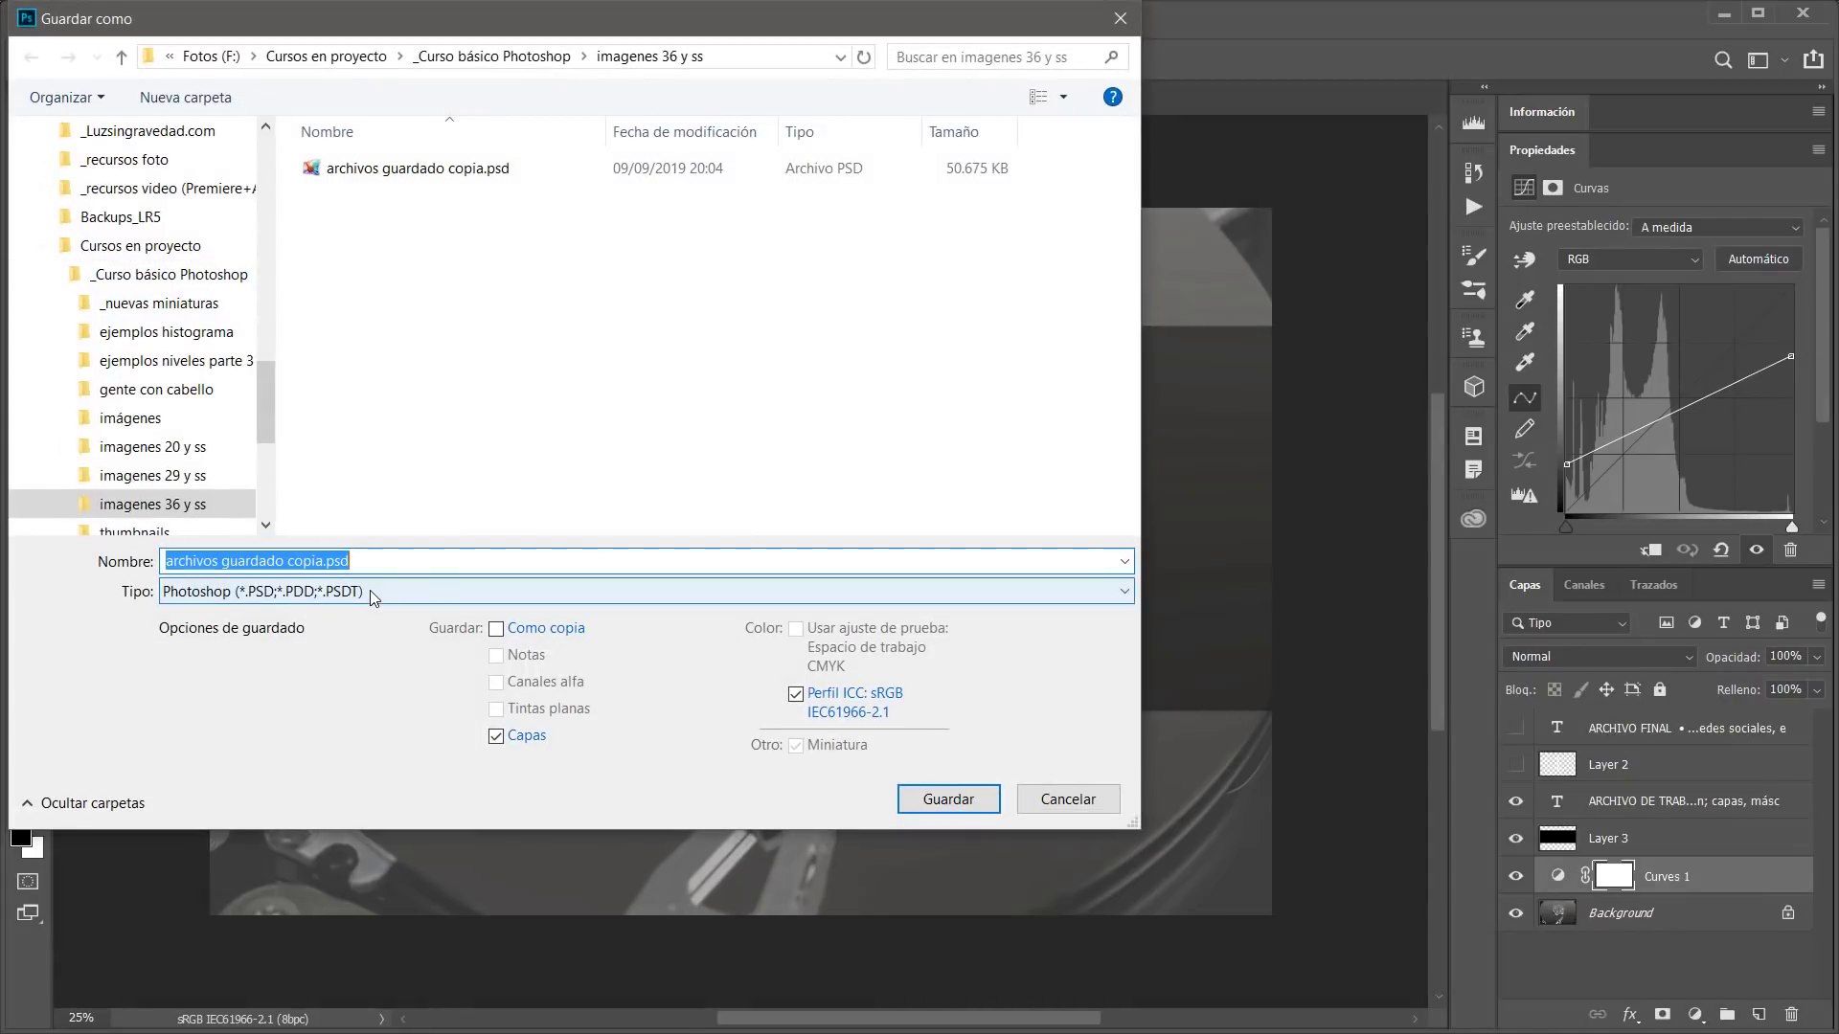
click(372, 591)
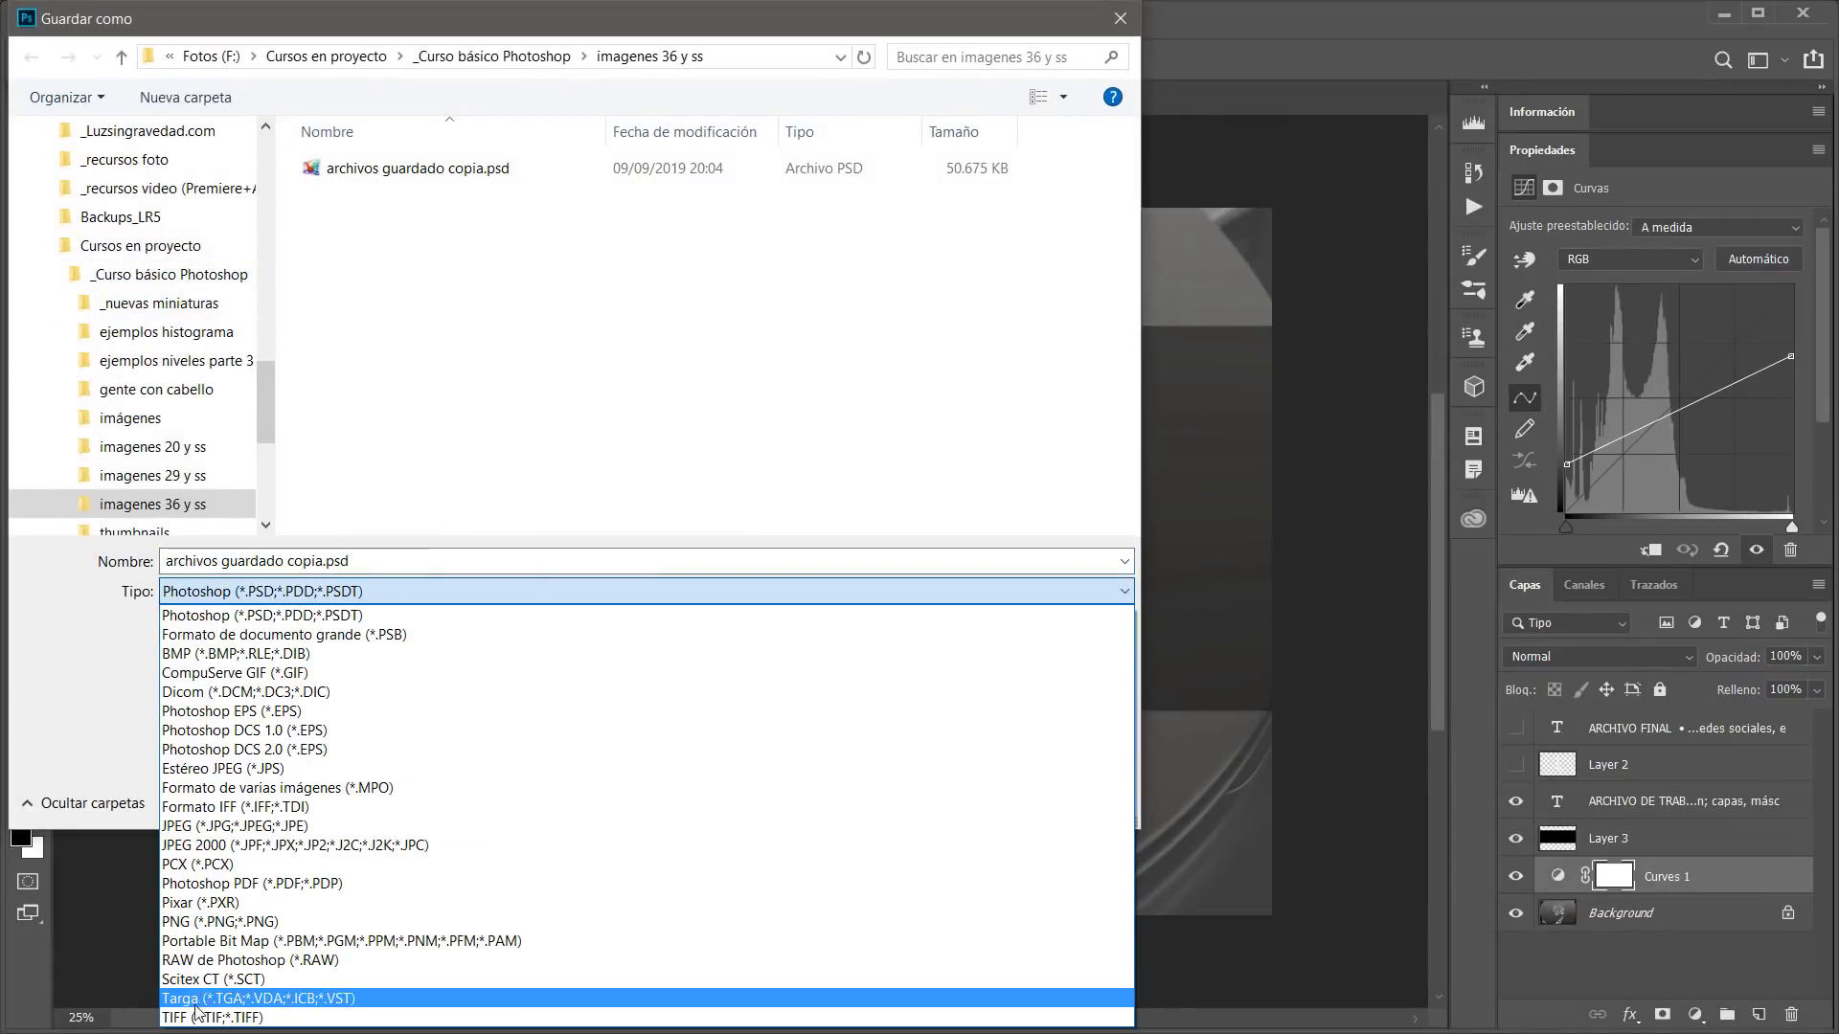
click(210, 1017)
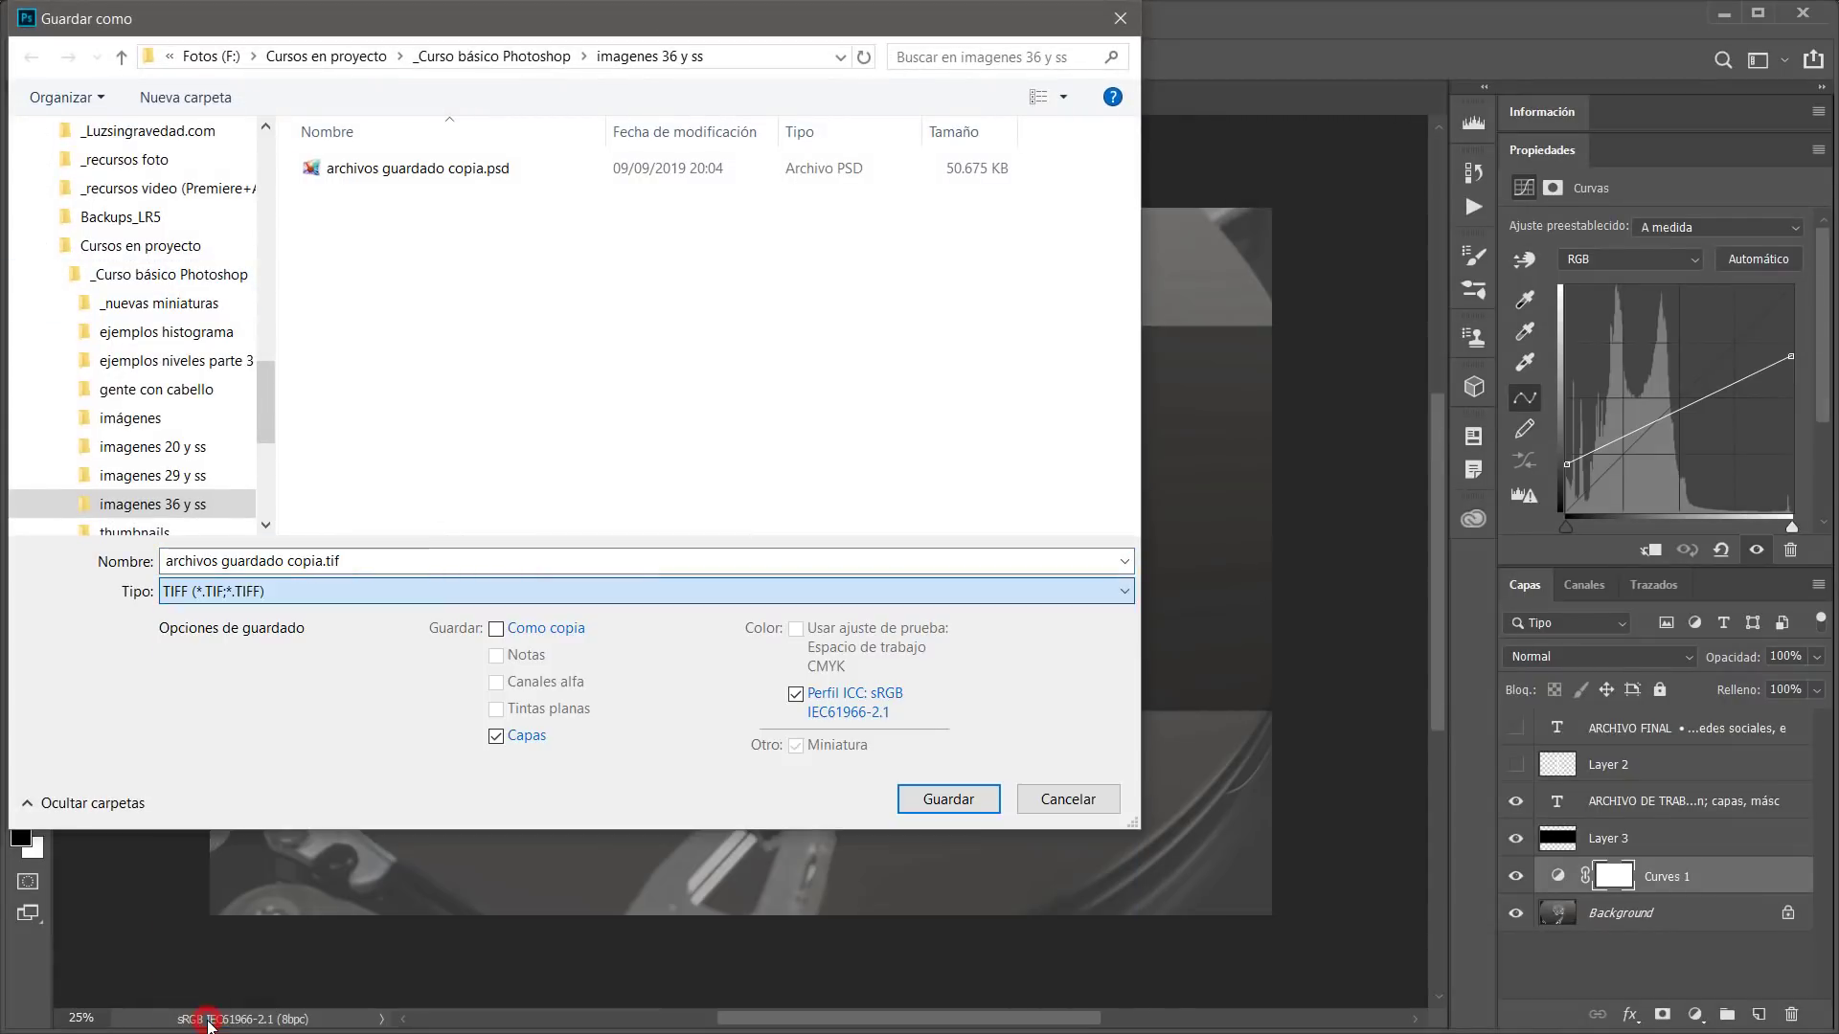
click(937, 801)
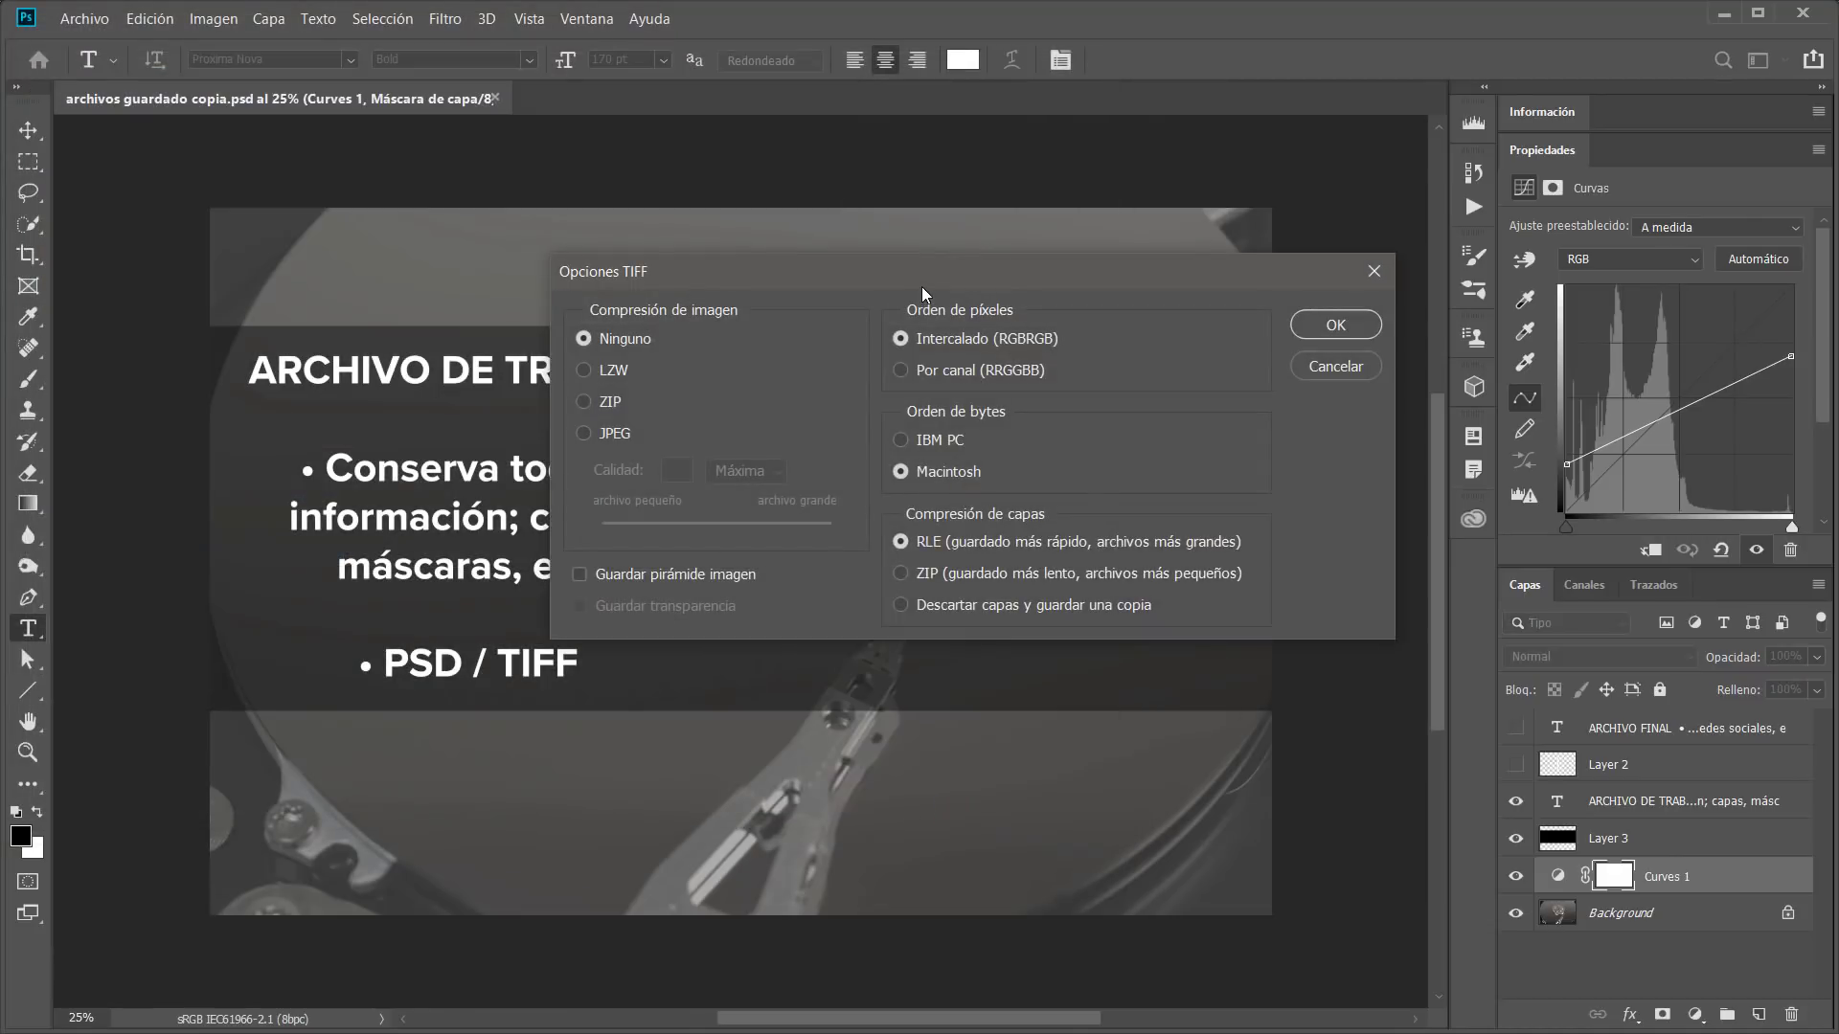
drag(921, 285, 832, 305)
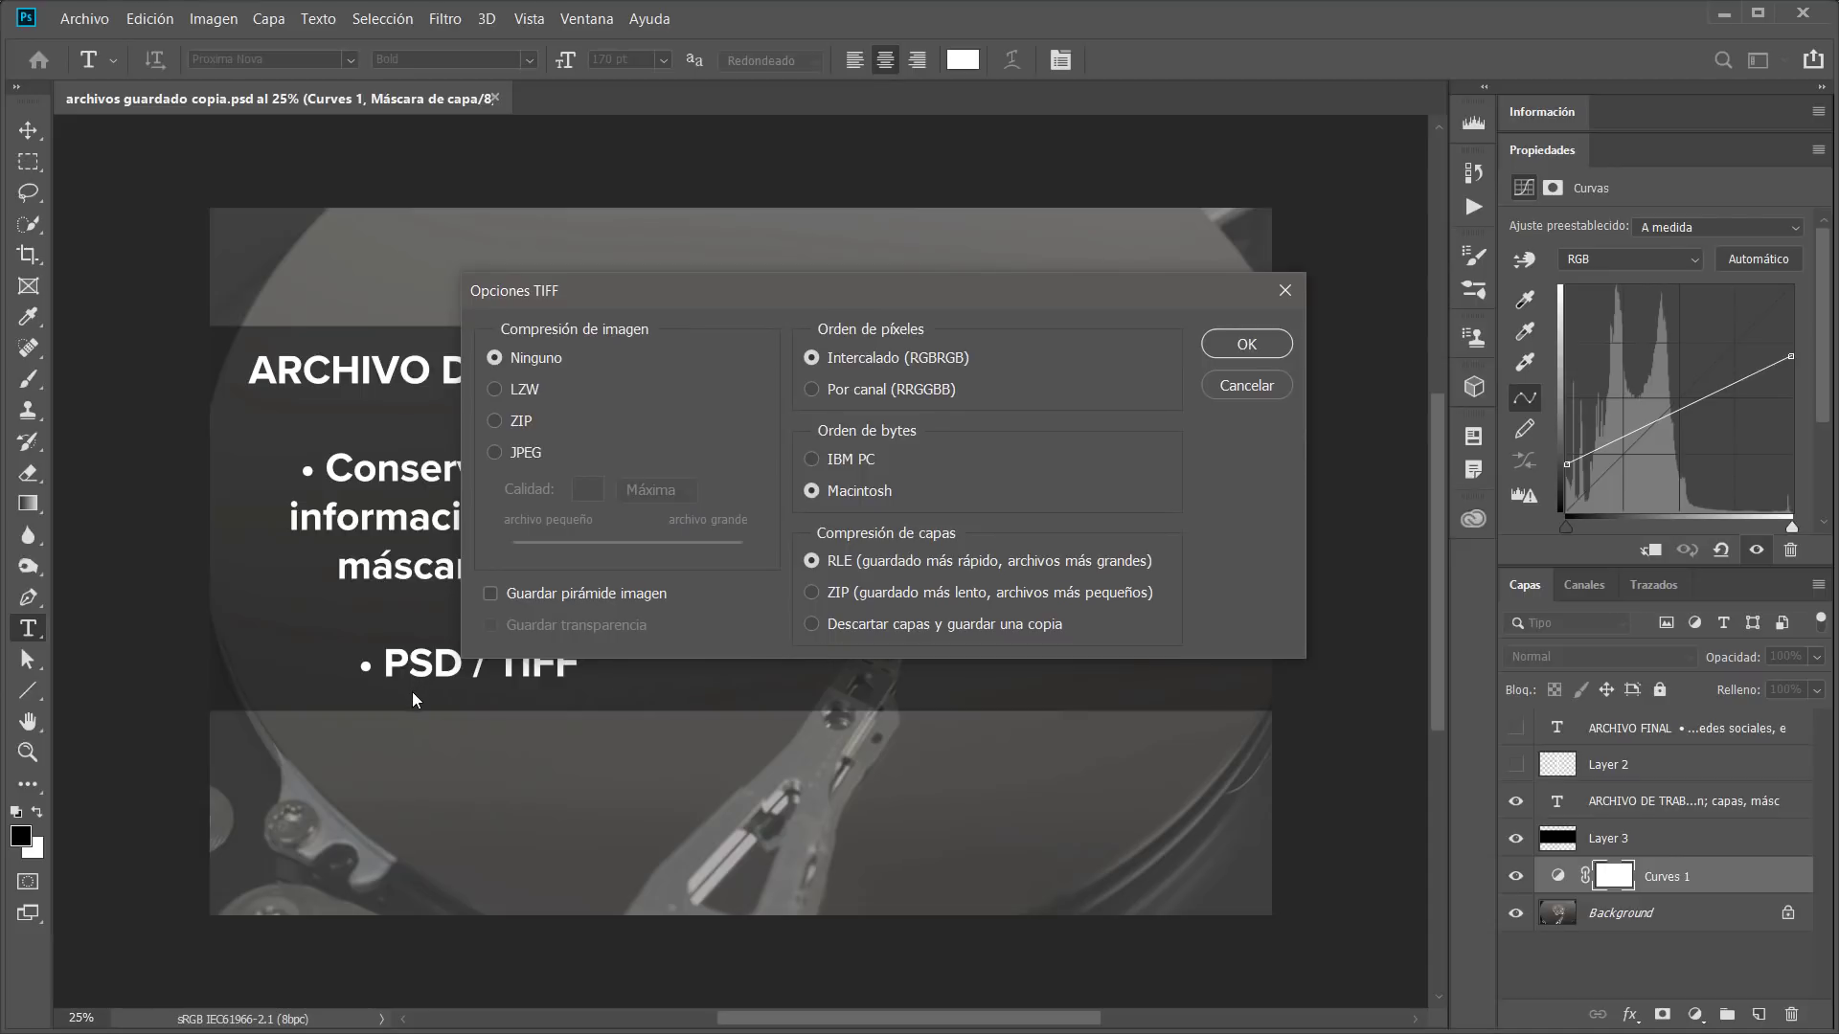
drag(709, 276, 810, 228)
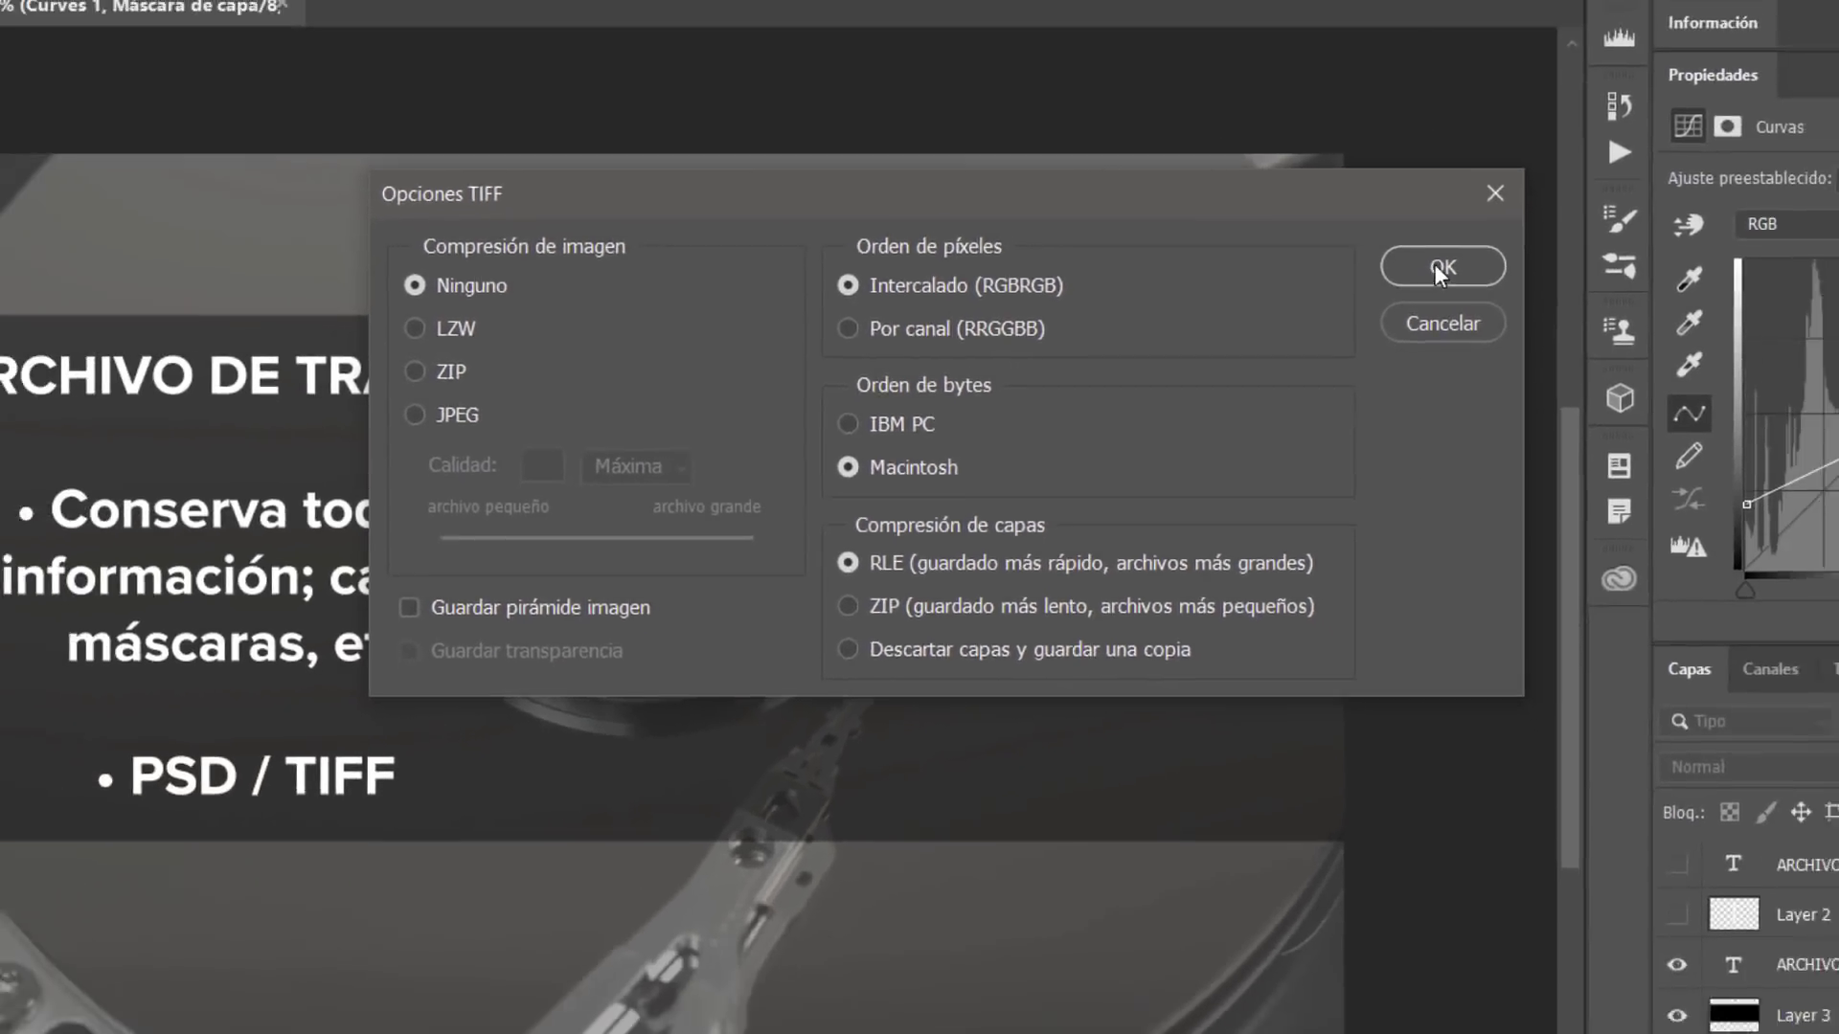
click(1549, 243)
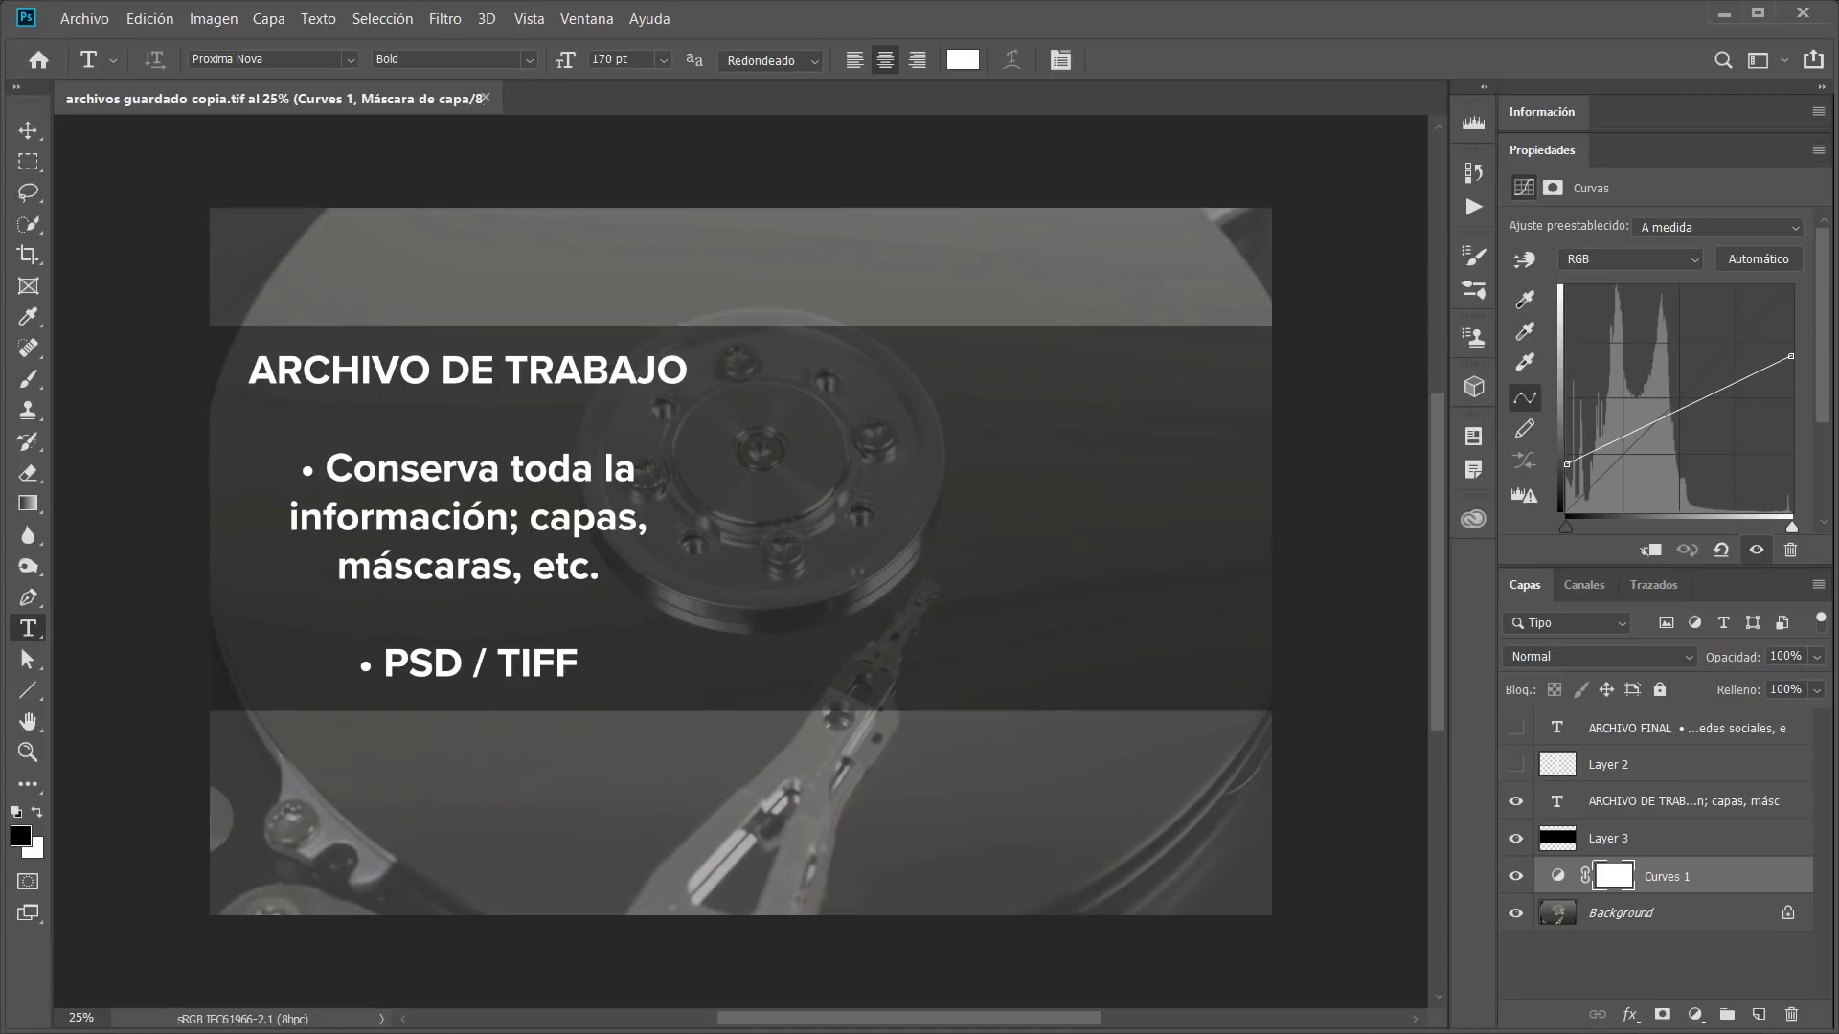
Close the TIFF, open and close "archivos guardado copia.psd" from the recent files to check its layers, and reopen "archivos guardado copia.tif"
click(484, 97)
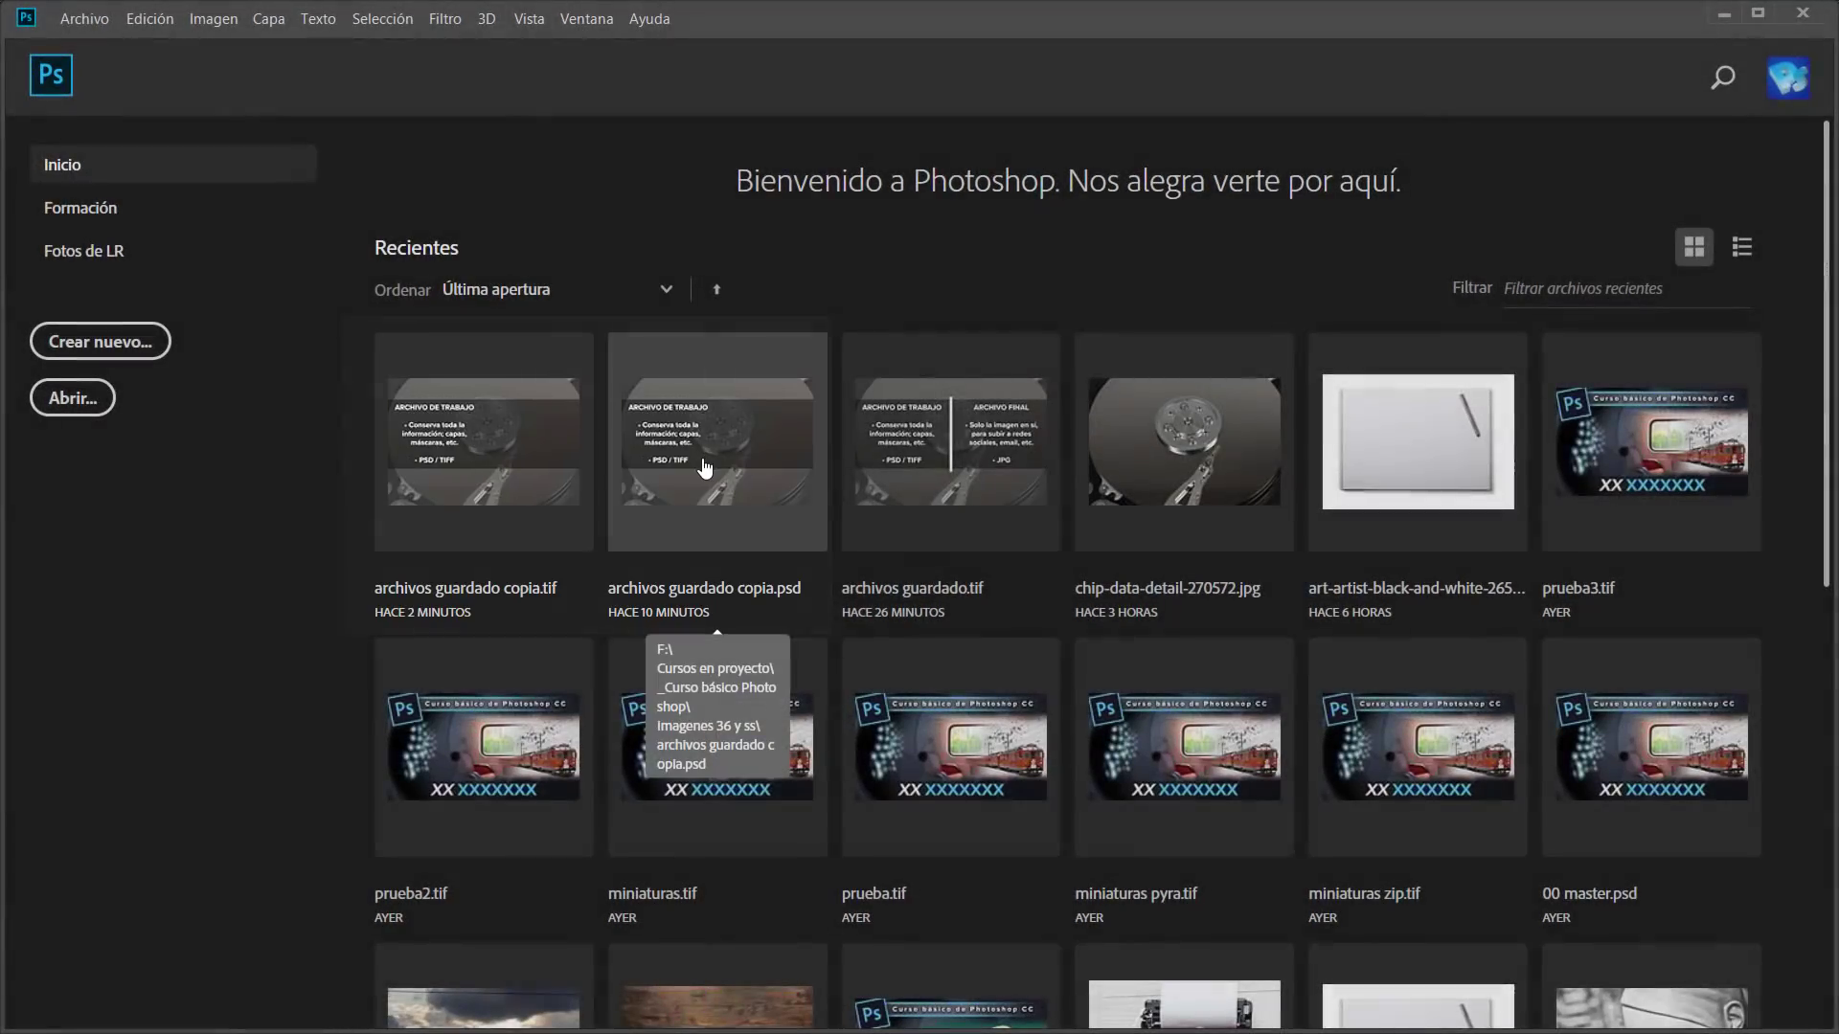
click(706, 456)
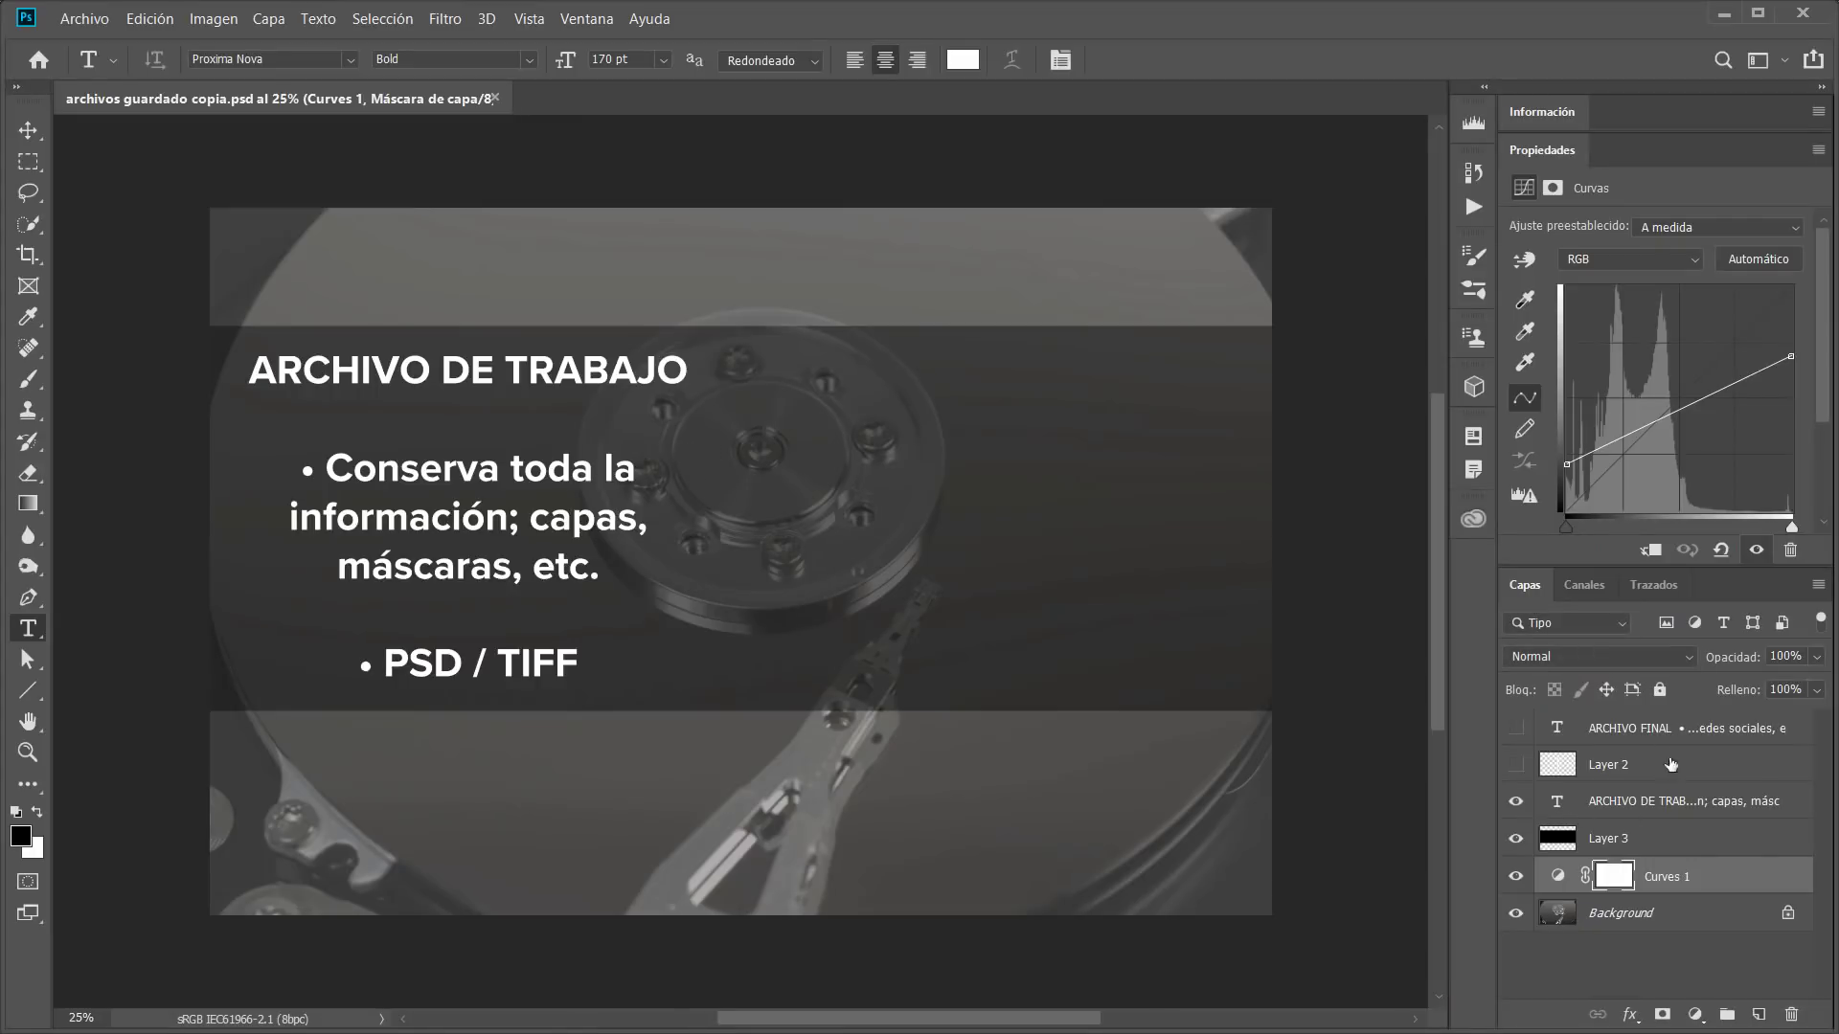
click(495, 99)
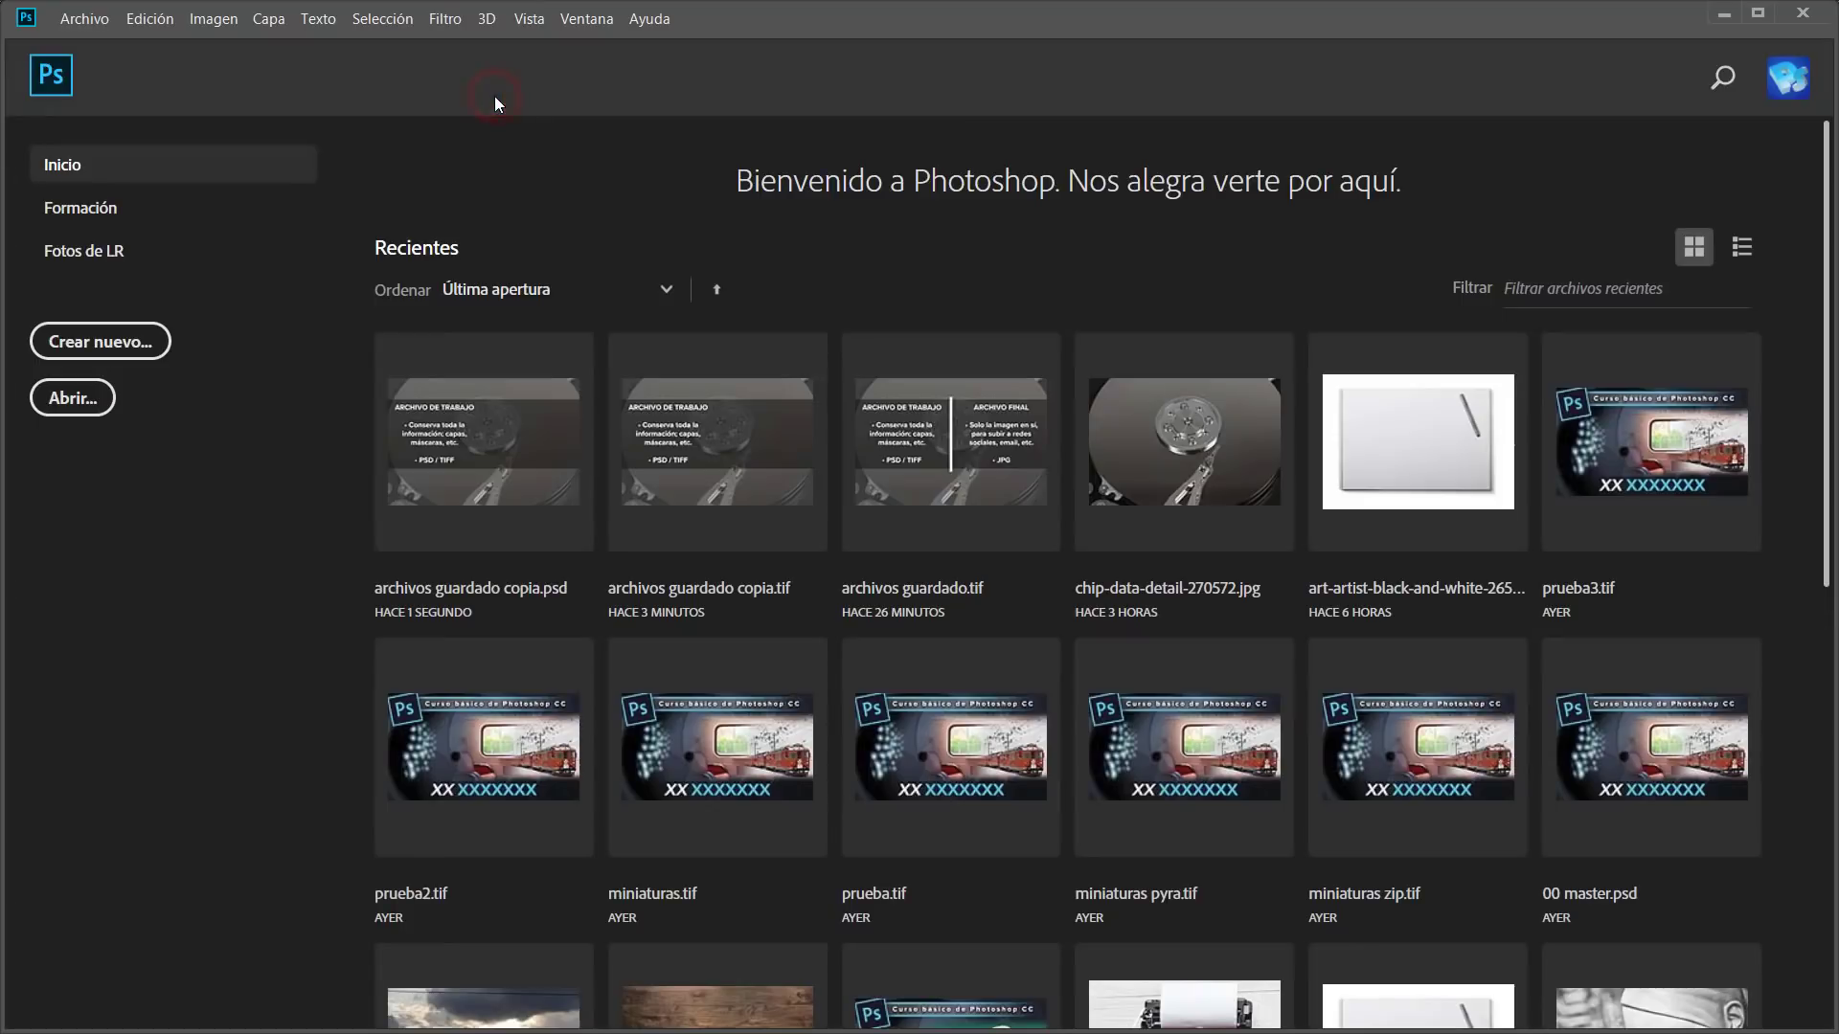
click(735, 473)
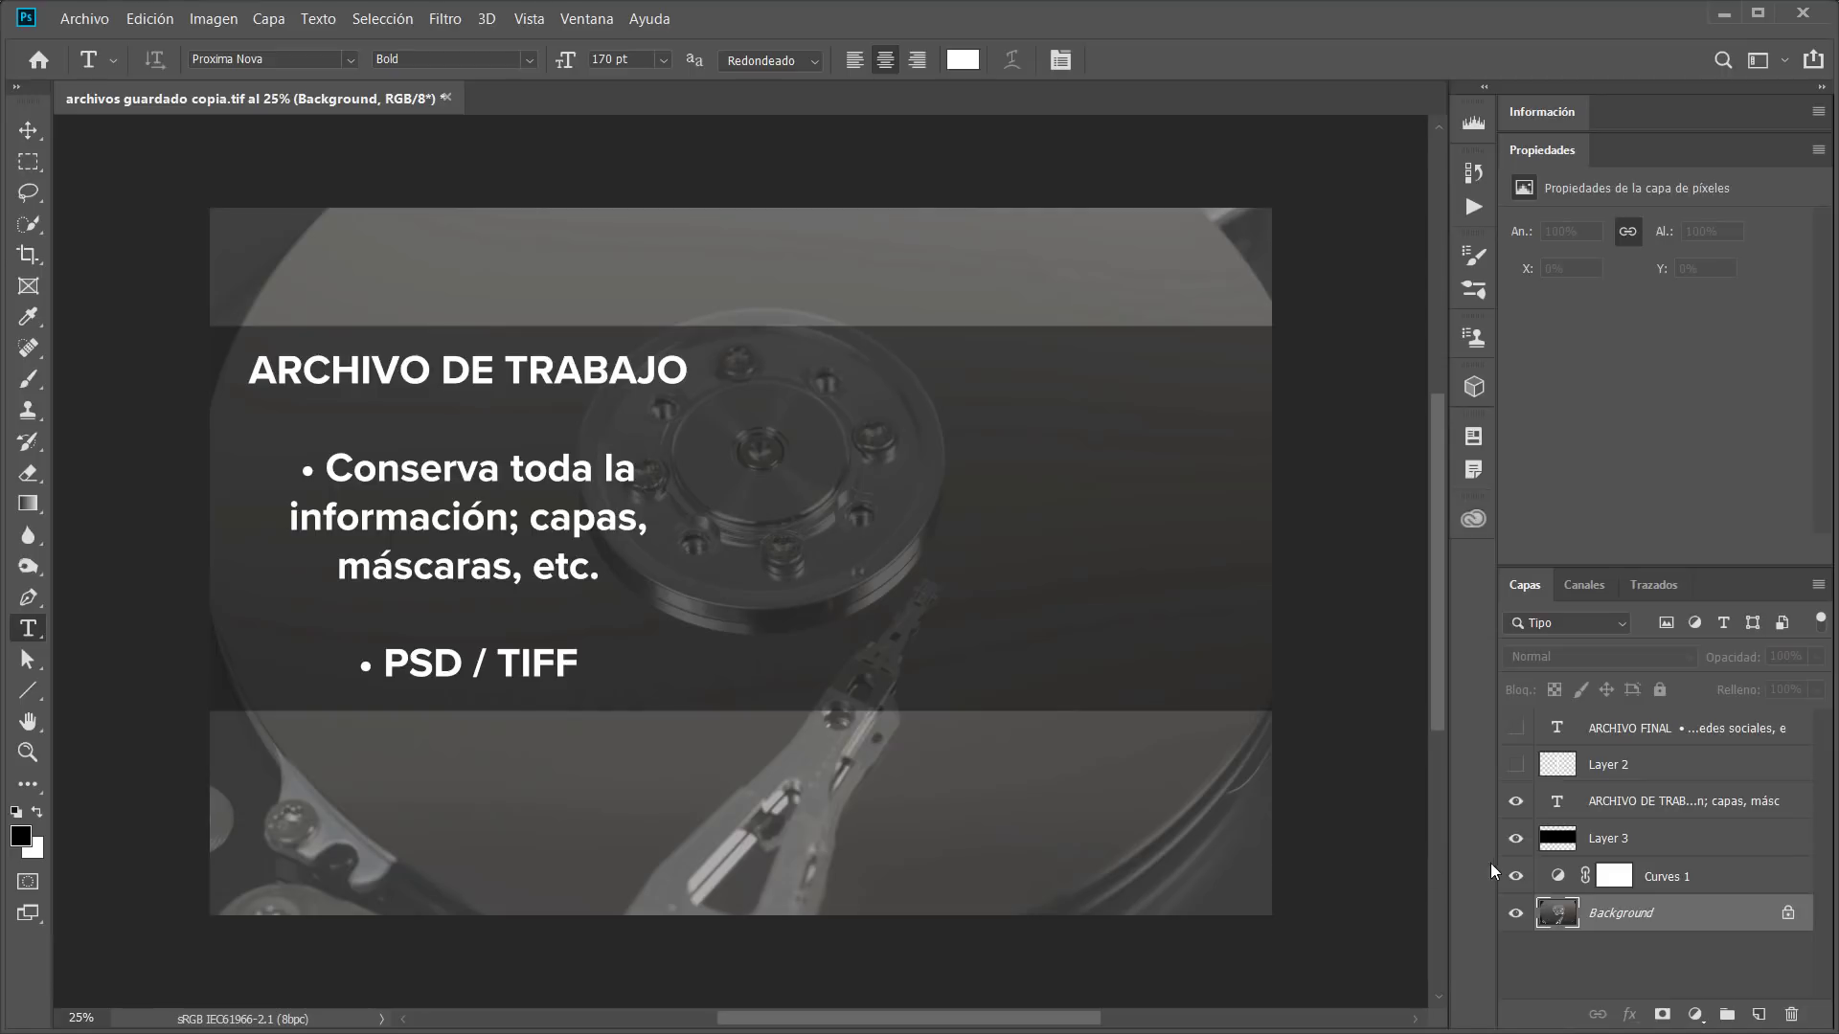
Show the "ARCHIVO FINAL" text layer instead of "ARCHIVO DE TRABAJO" and save the document in JPEG format as "archivos guardado copia.jpg"
click(1515, 801)
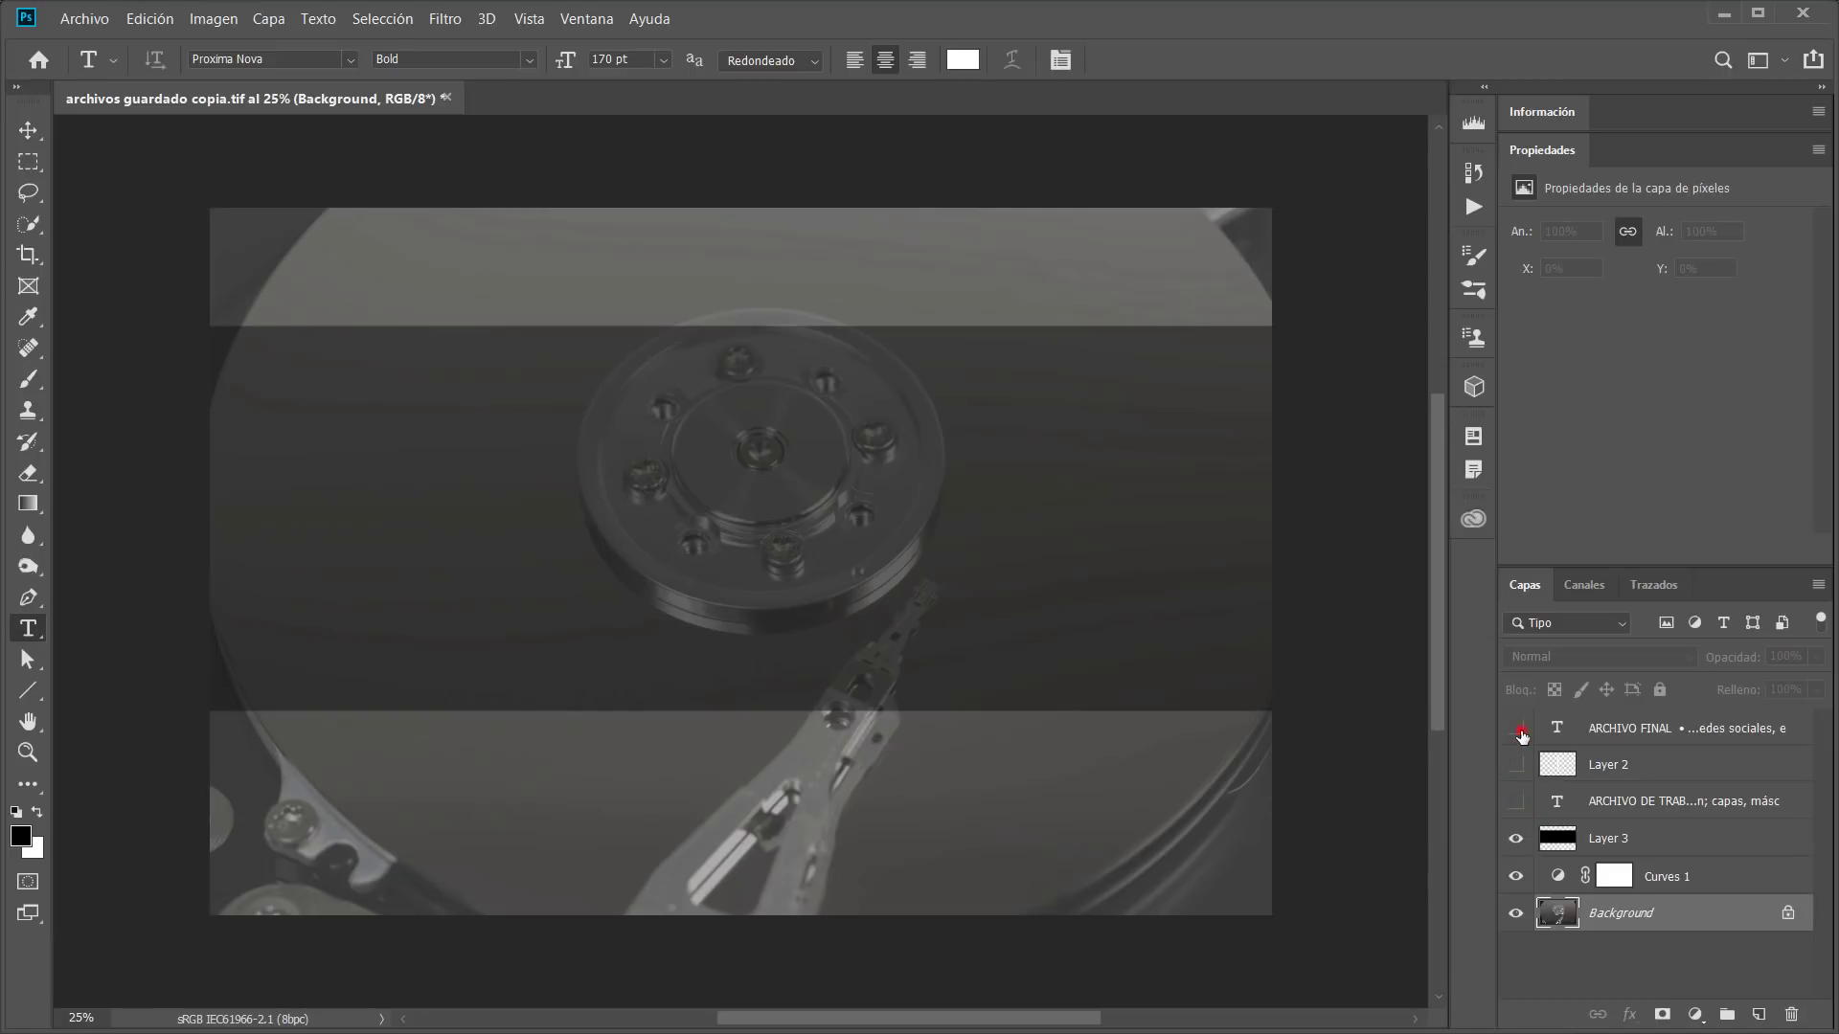
click(1518, 731)
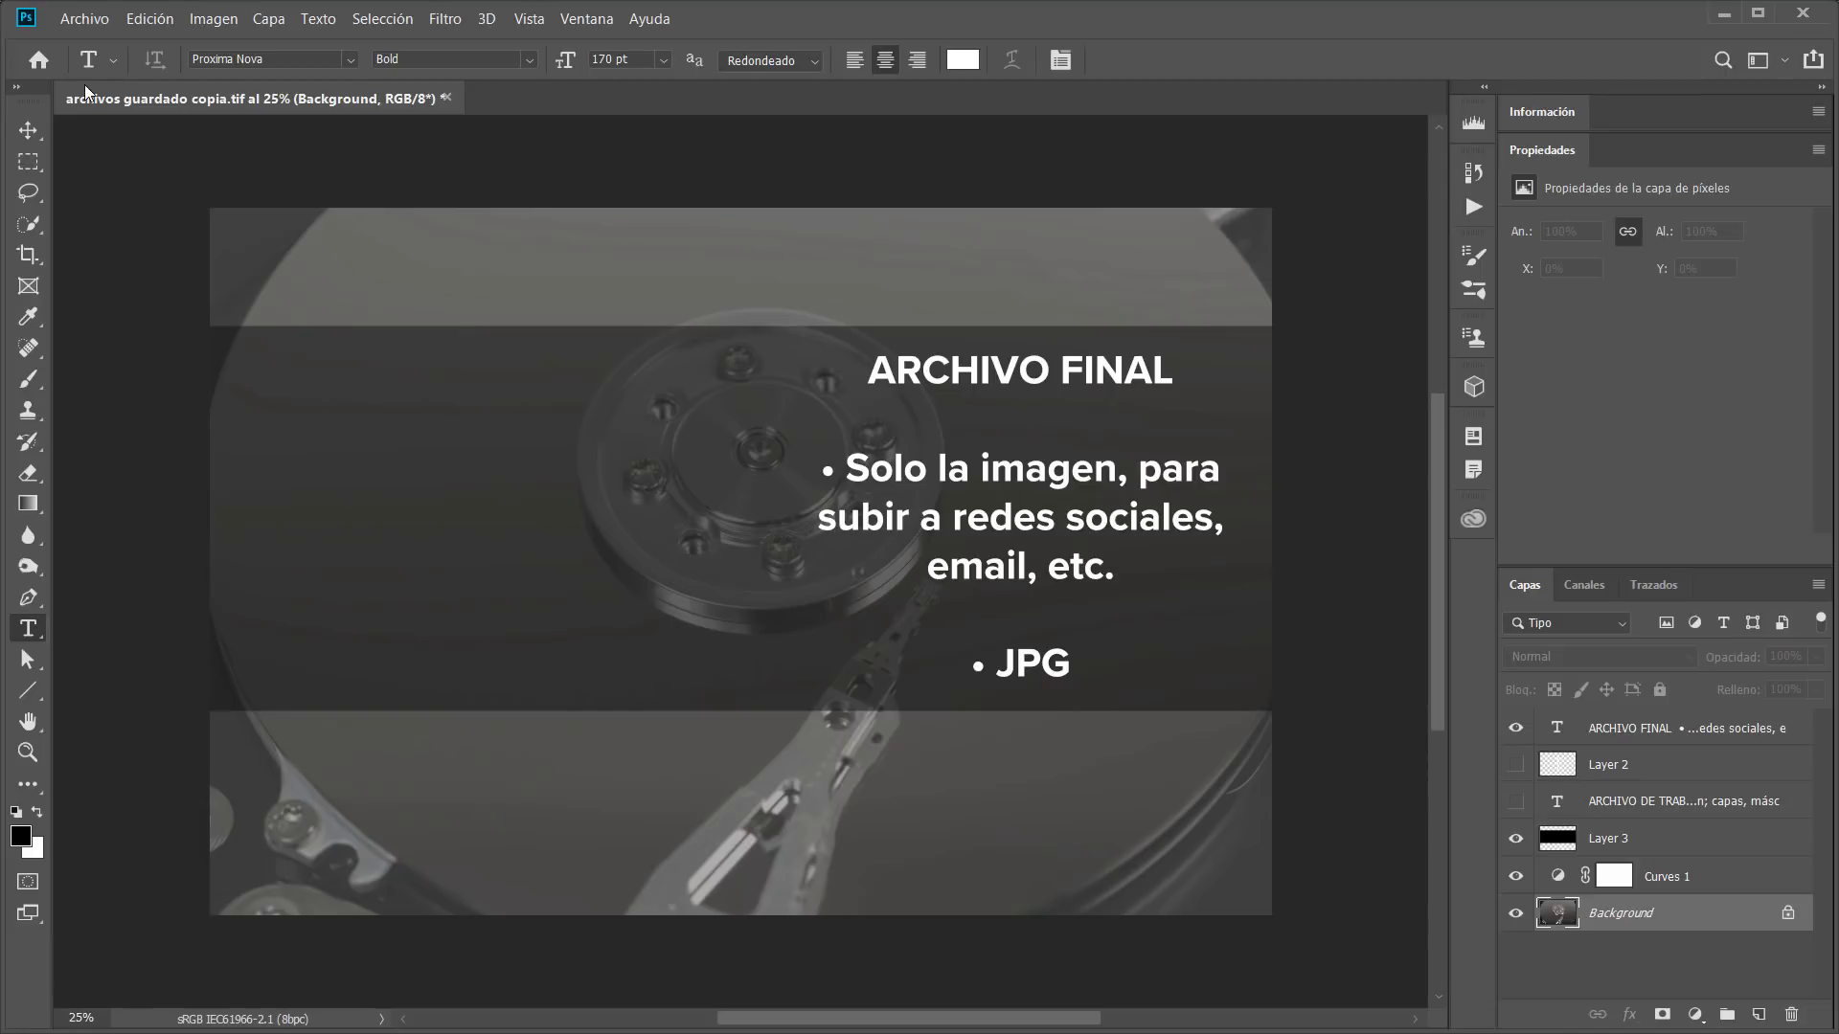
click(84, 17)
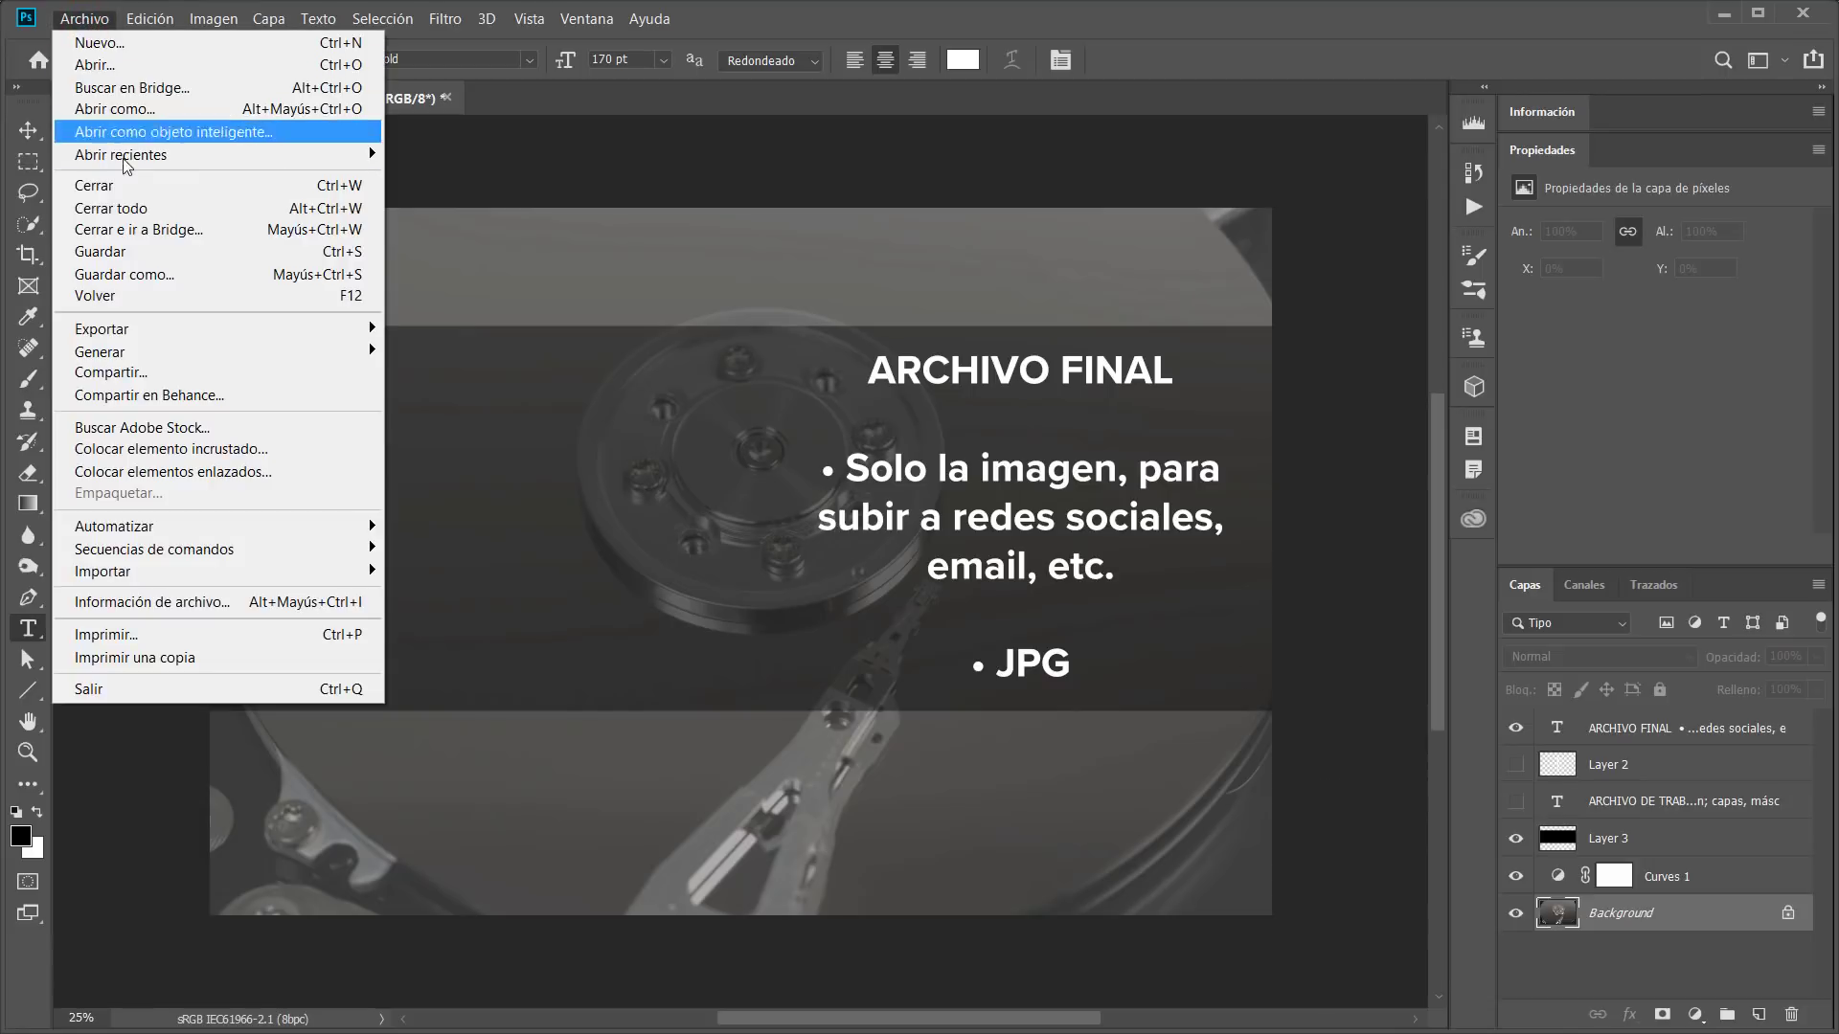
click(163, 270)
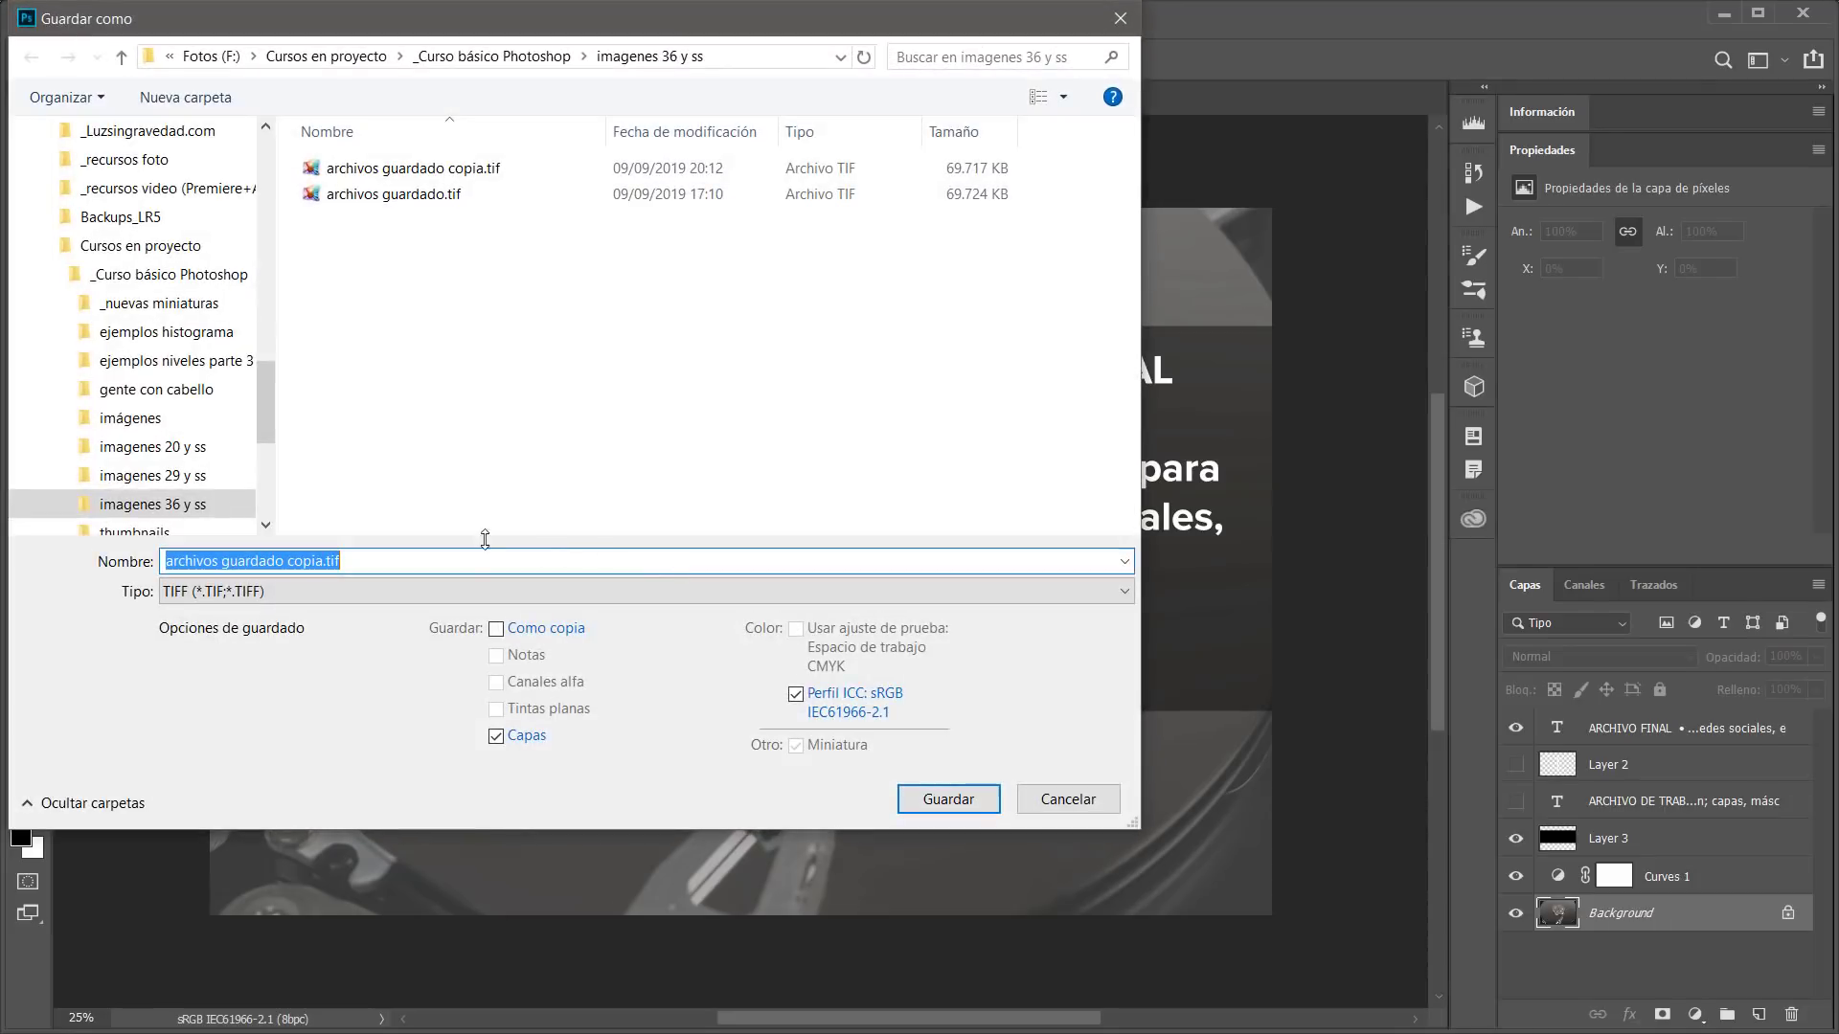
click(444, 601)
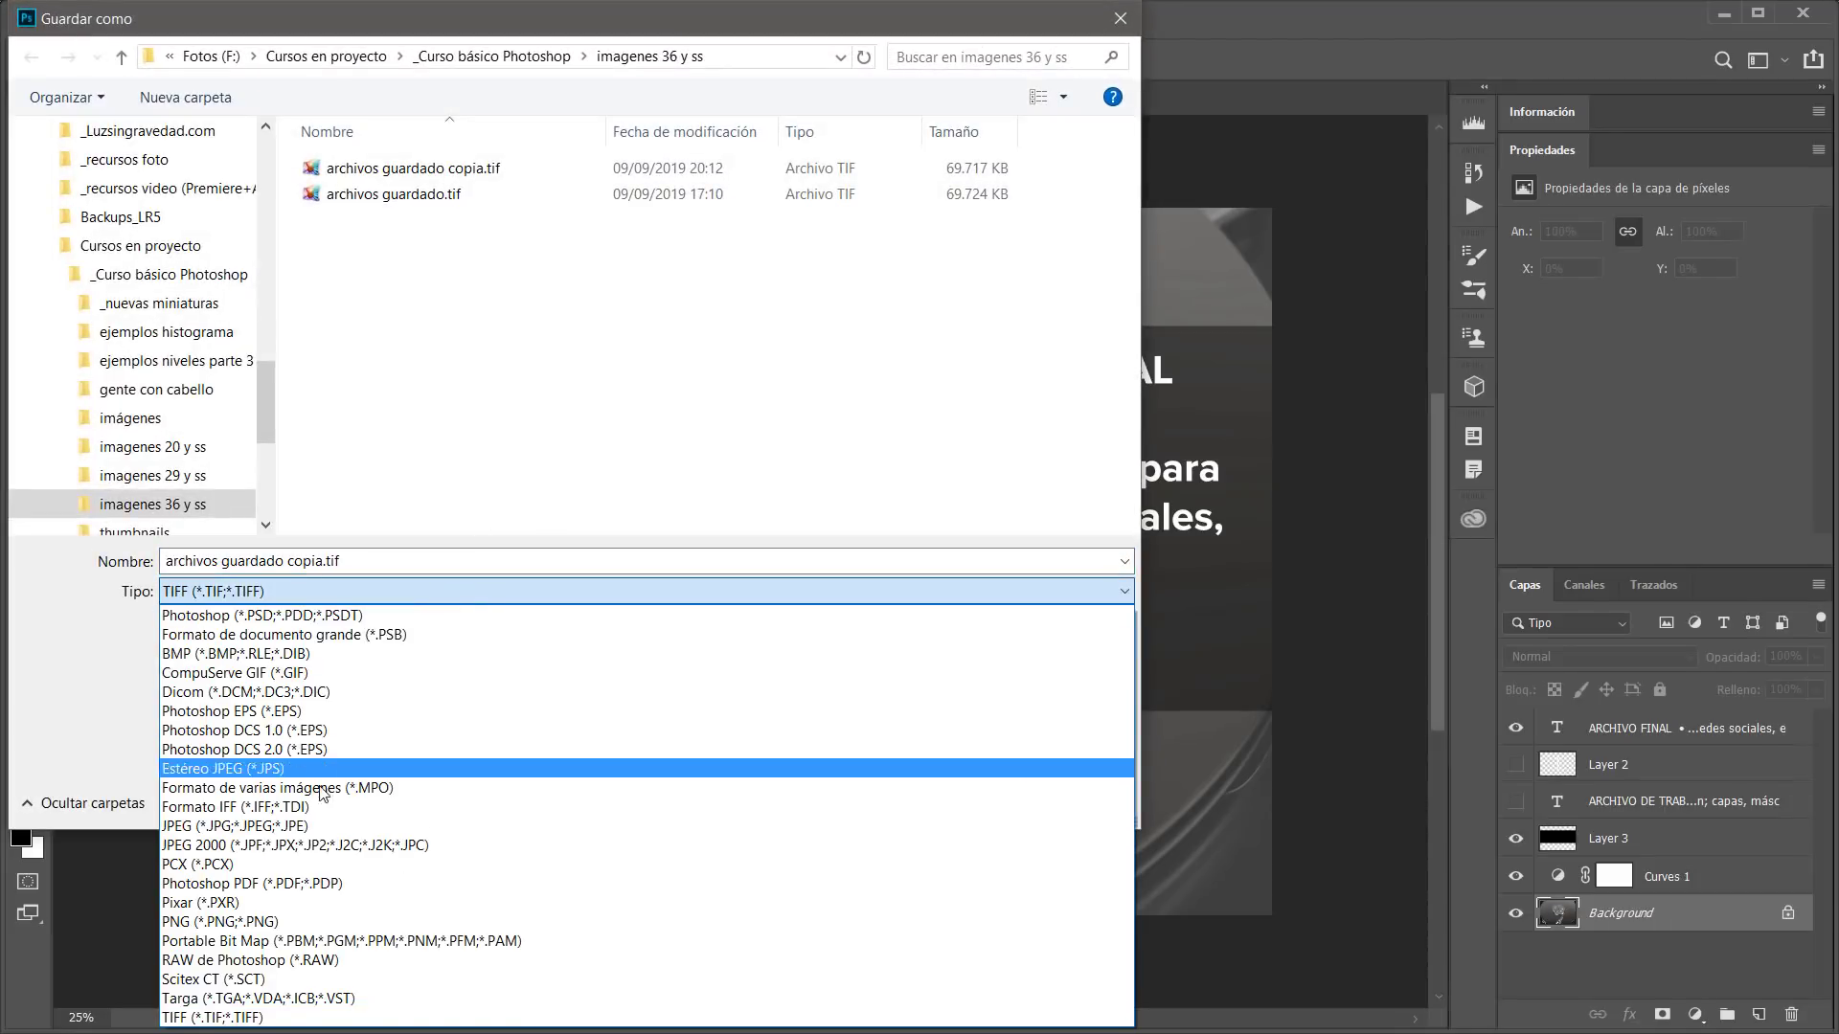
click(278, 825)
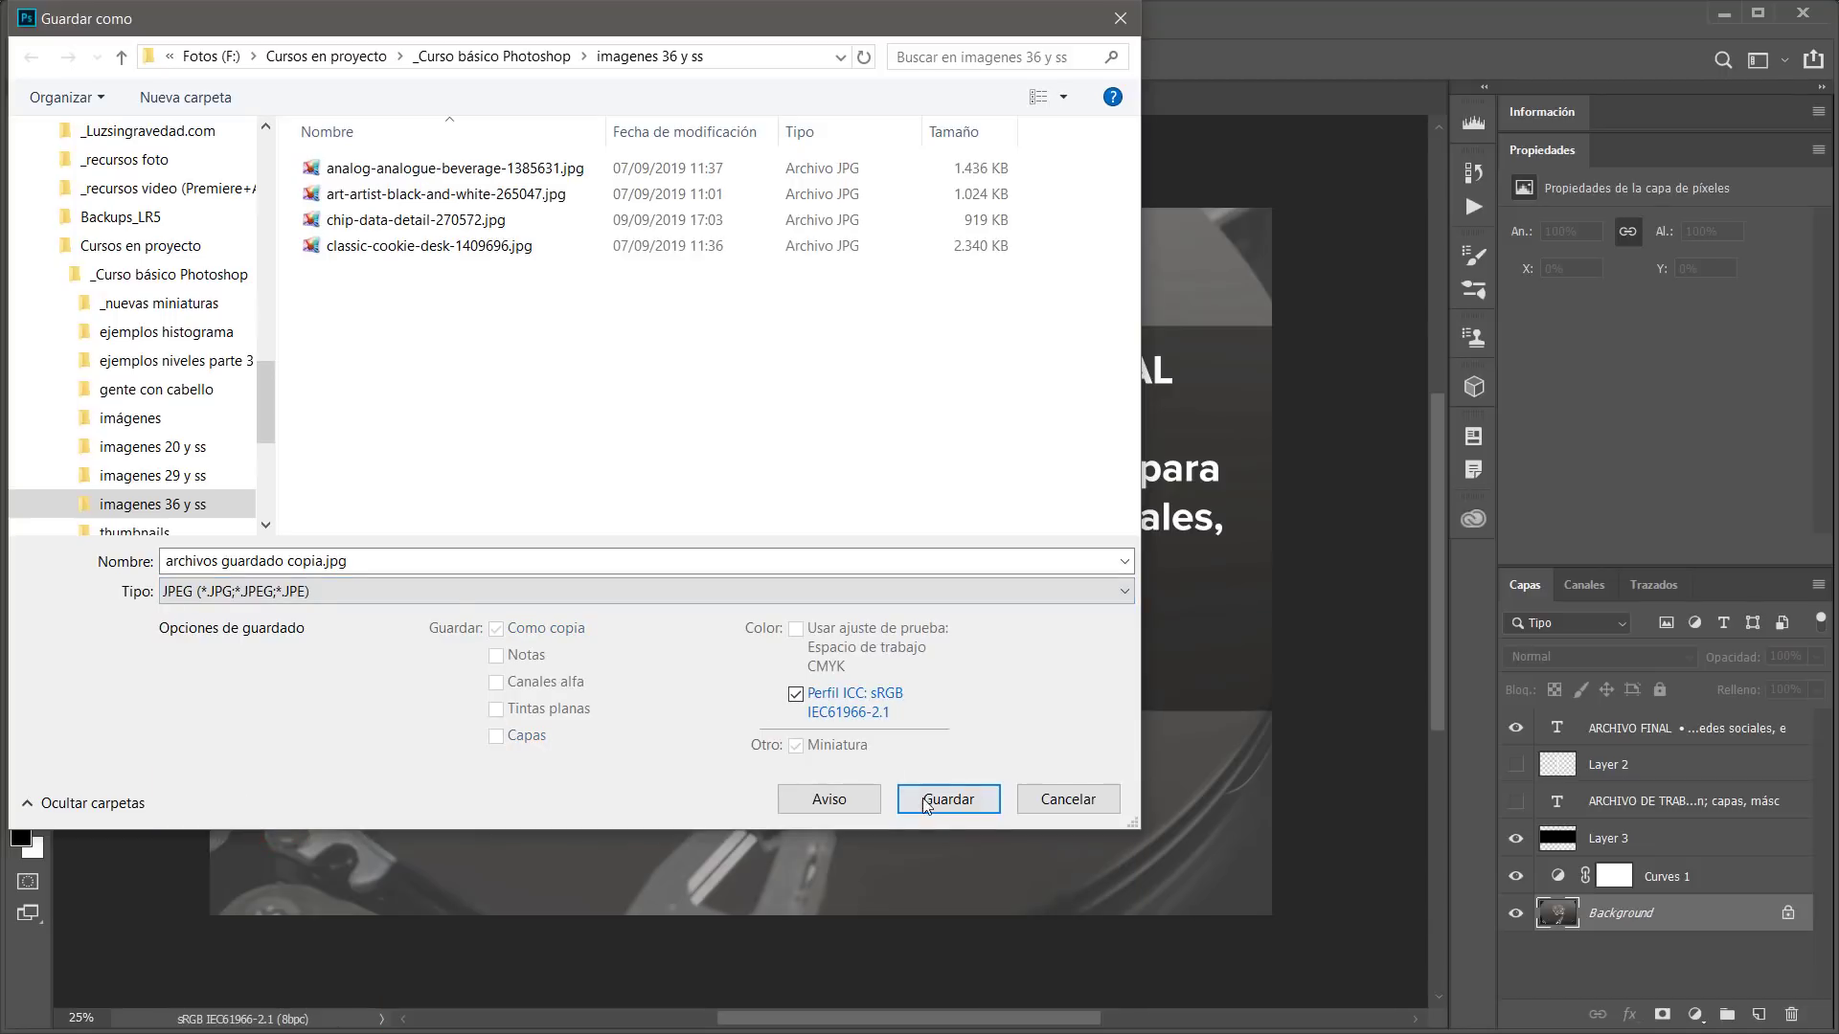
click(946, 799)
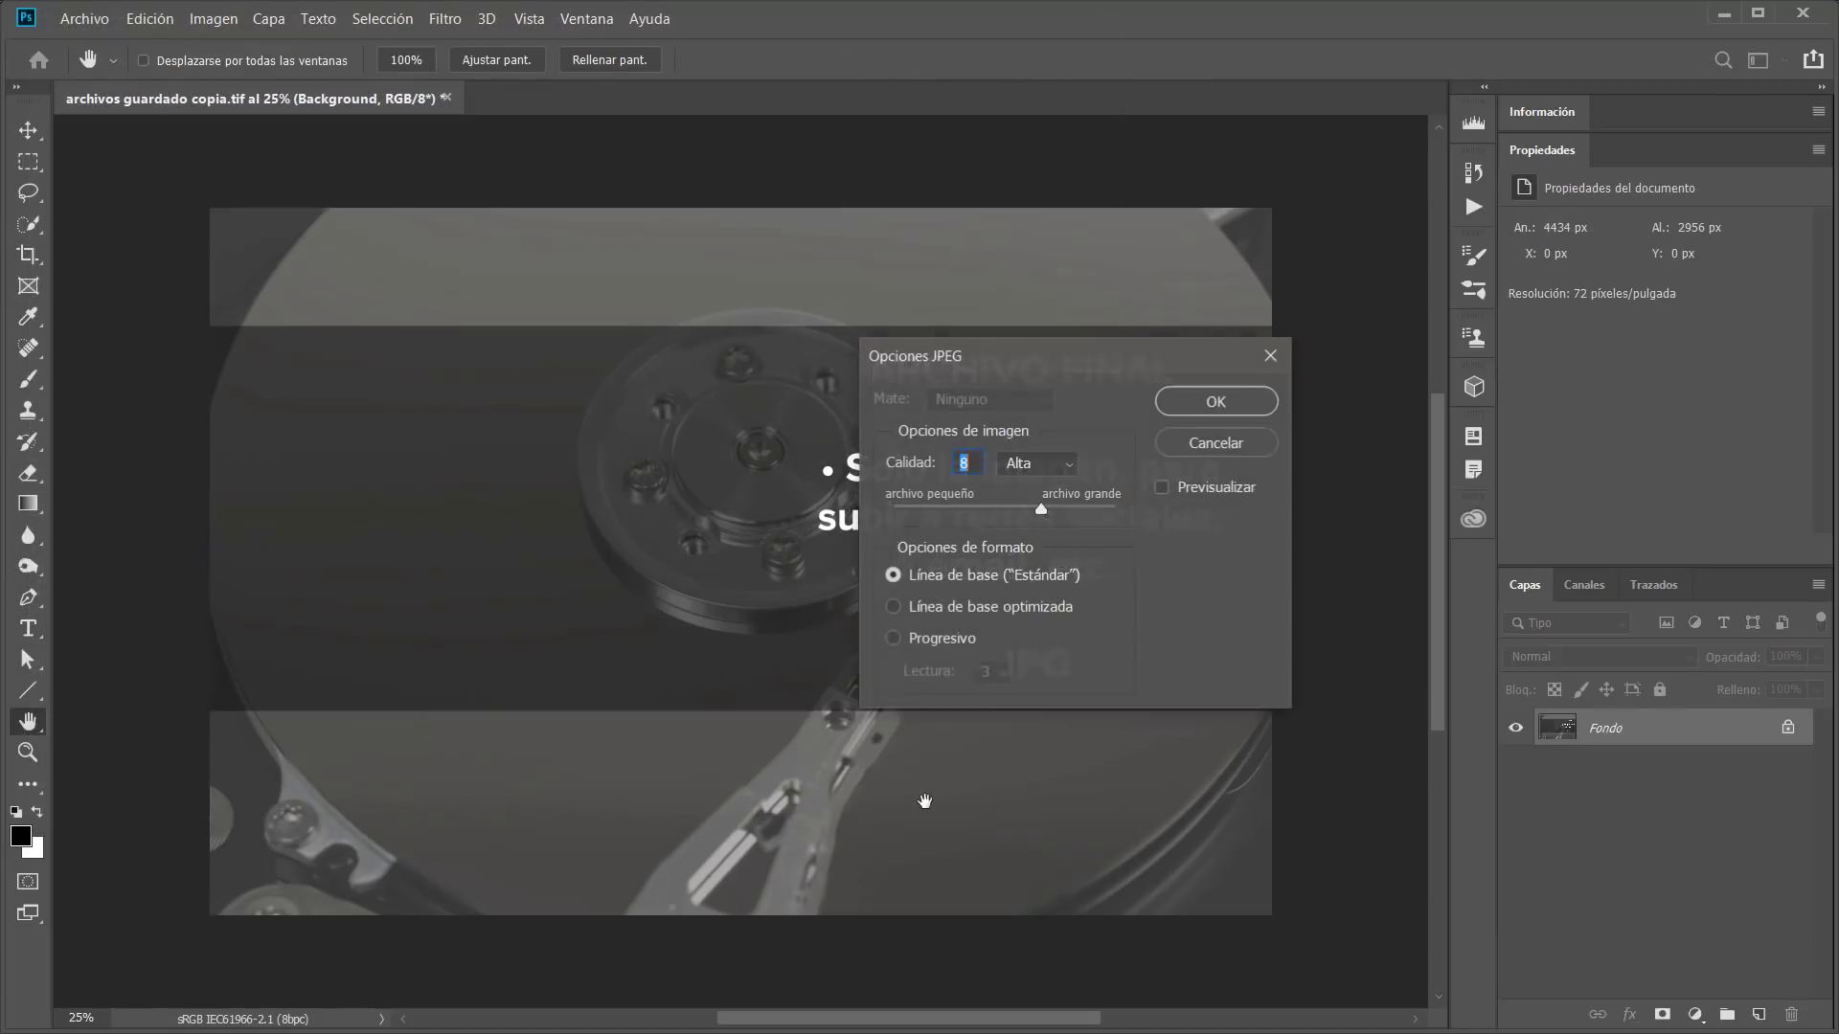
Try smaller and larger JPEG file sizes, and accept the options with quality 8 (Alta) and the standard baseline format
drag(1042, 365, 1025, 394)
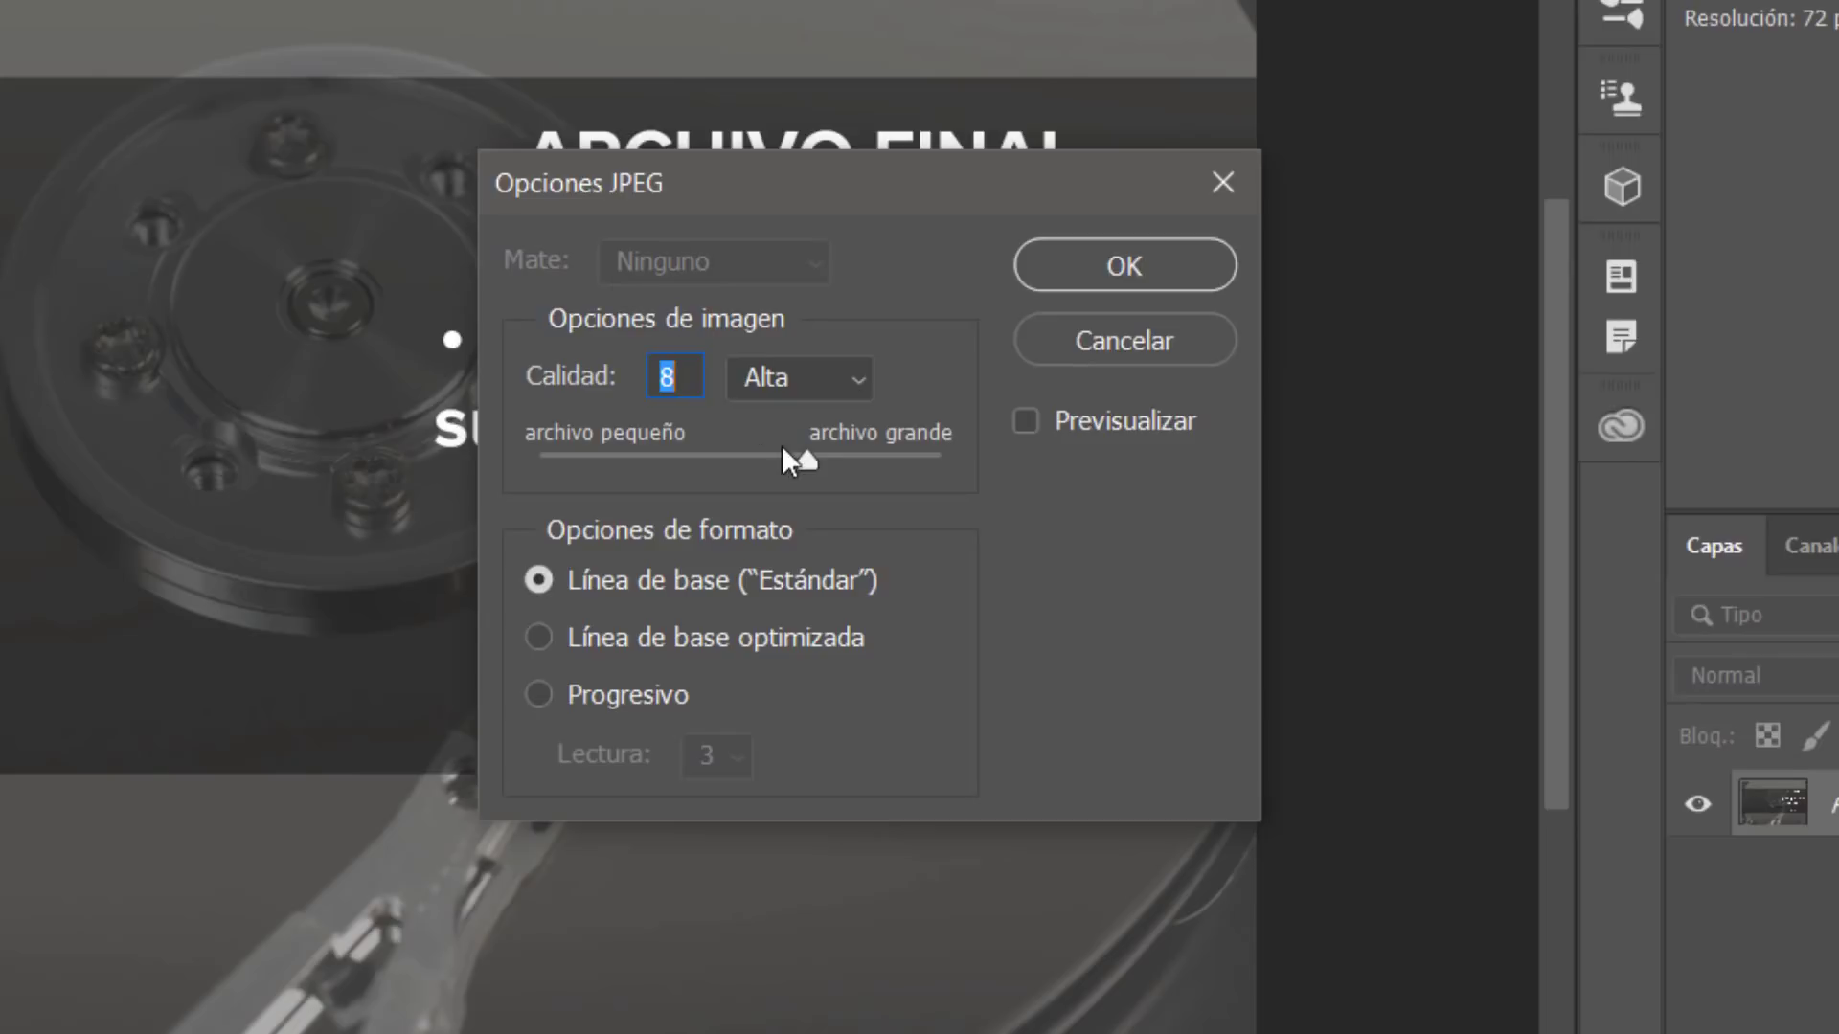
drag(812, 457, 661, 461)
drag(602, 469, 840, 483)
drag(820, 456, 807, 465)
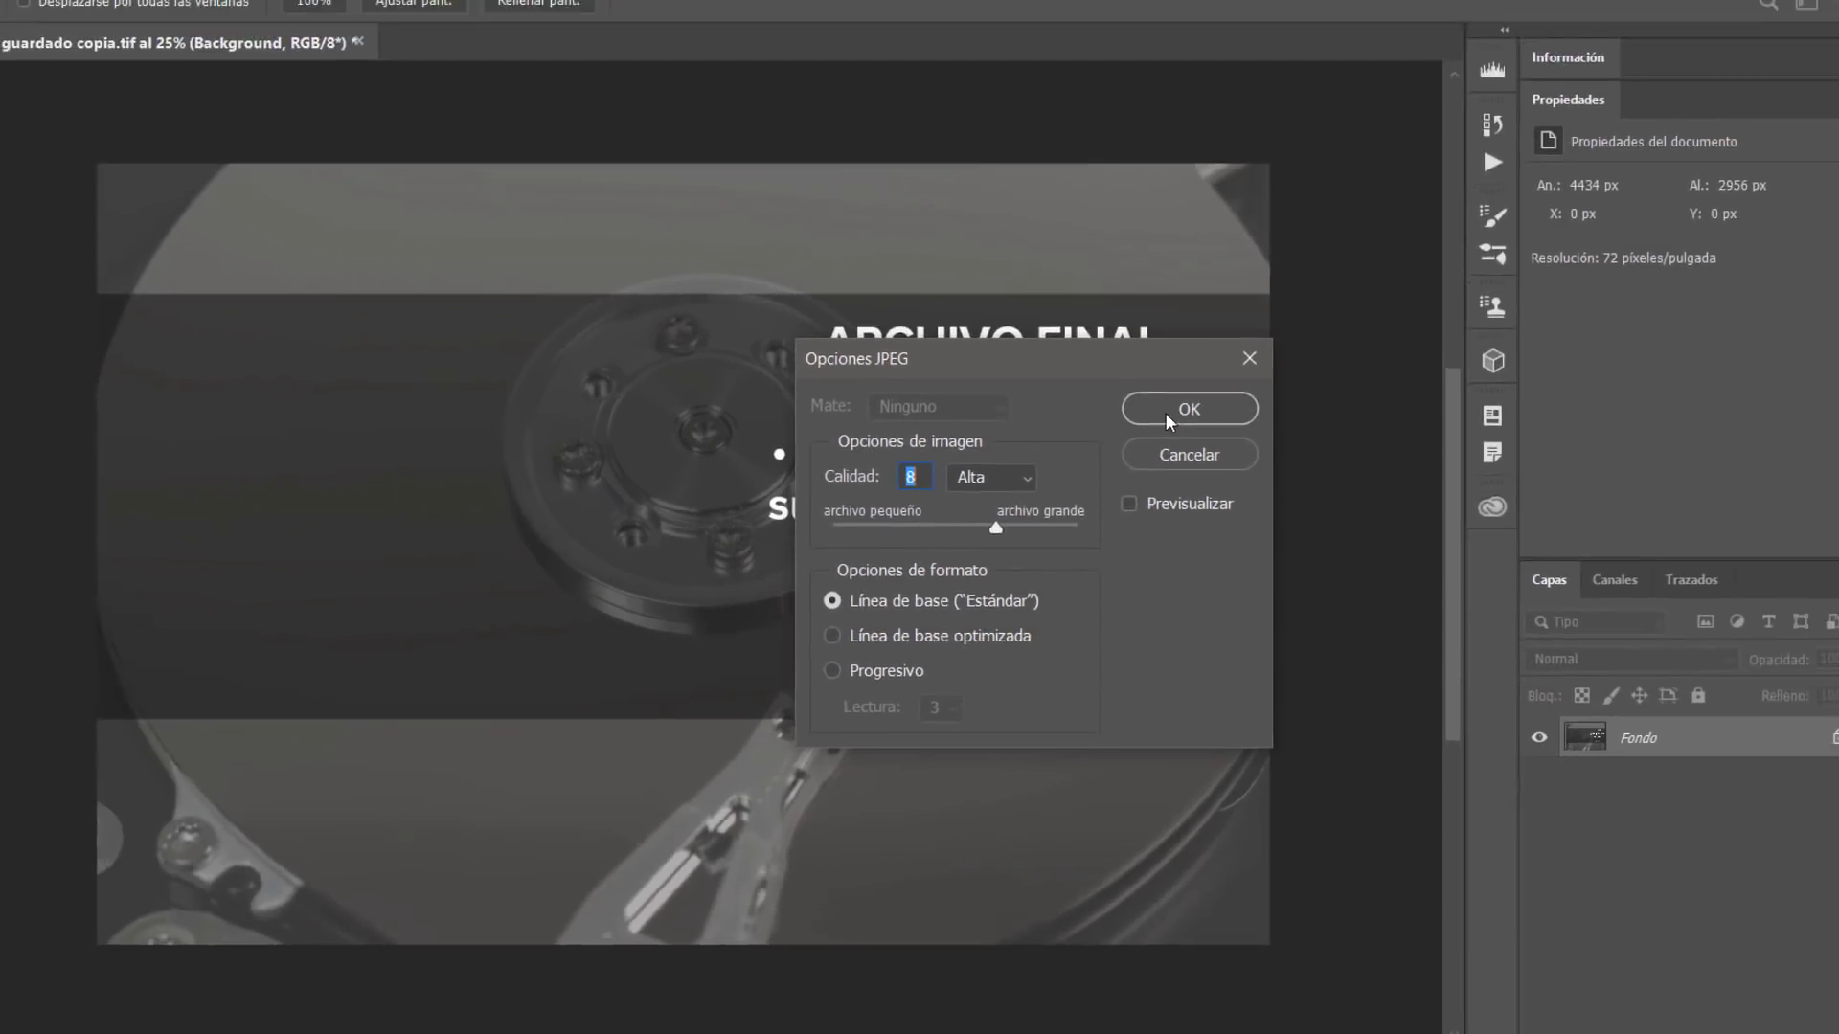
click(1170, 414)
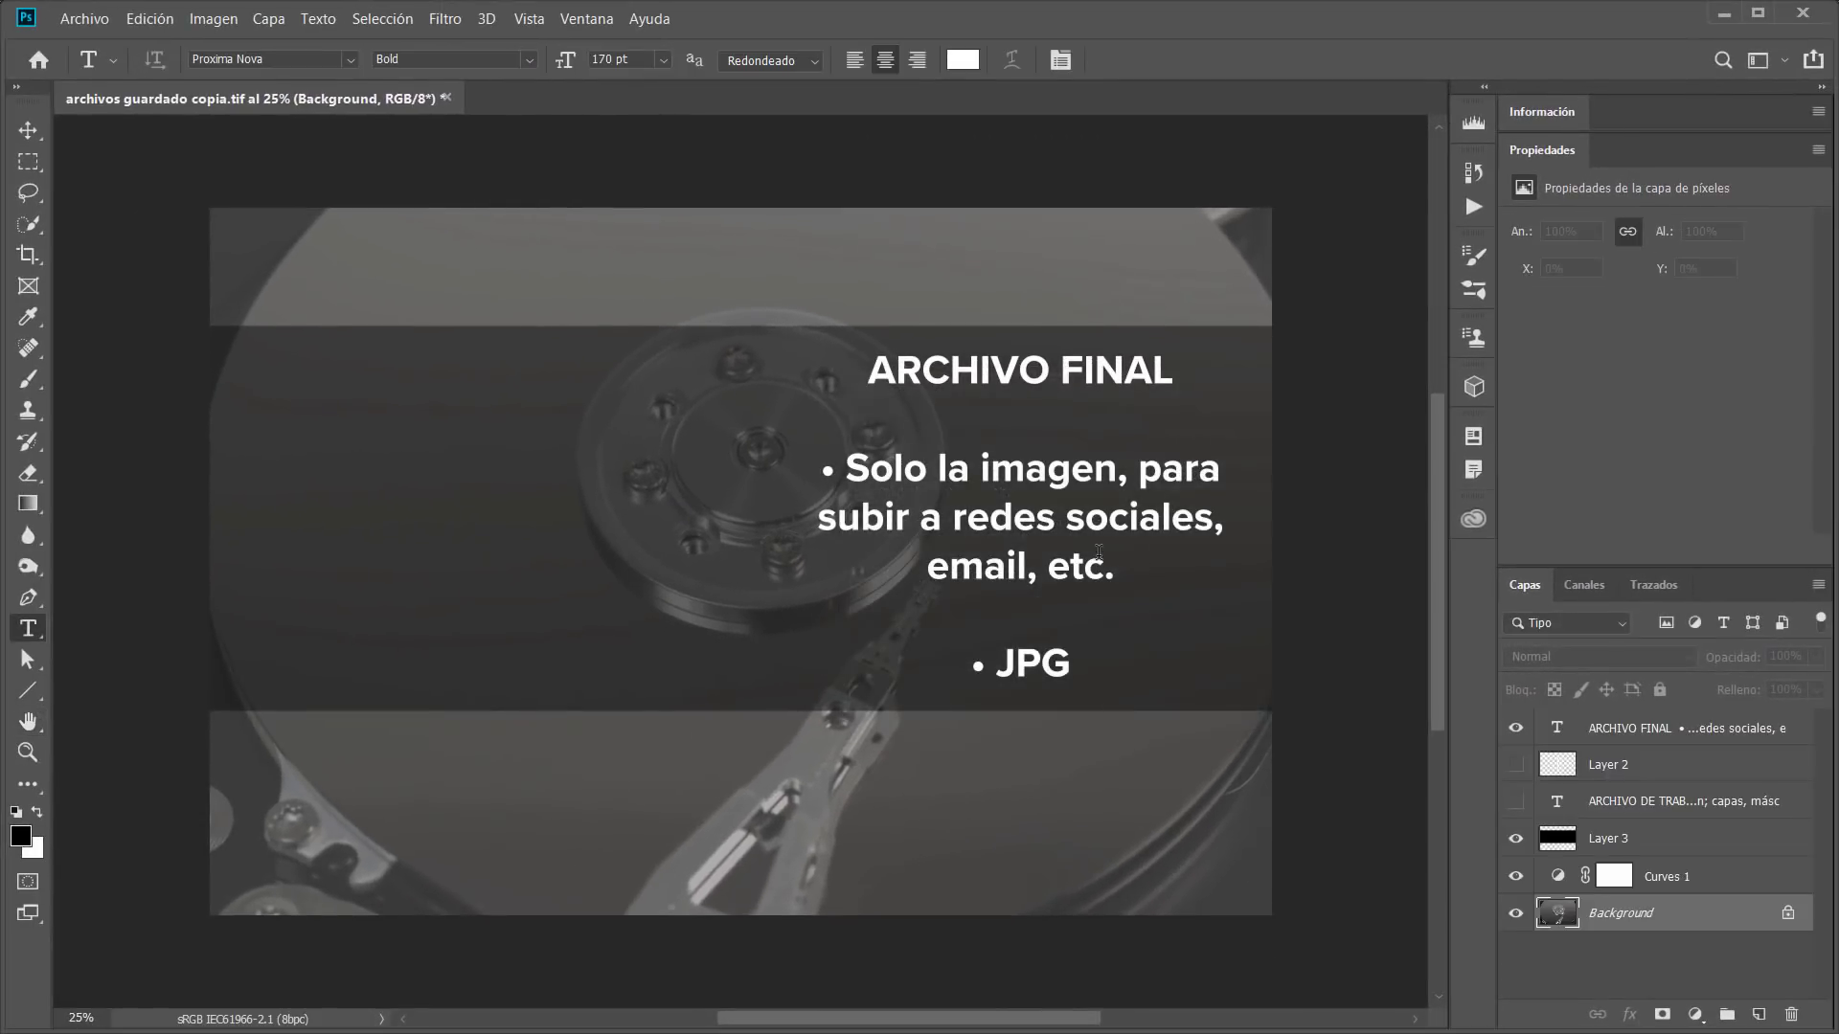
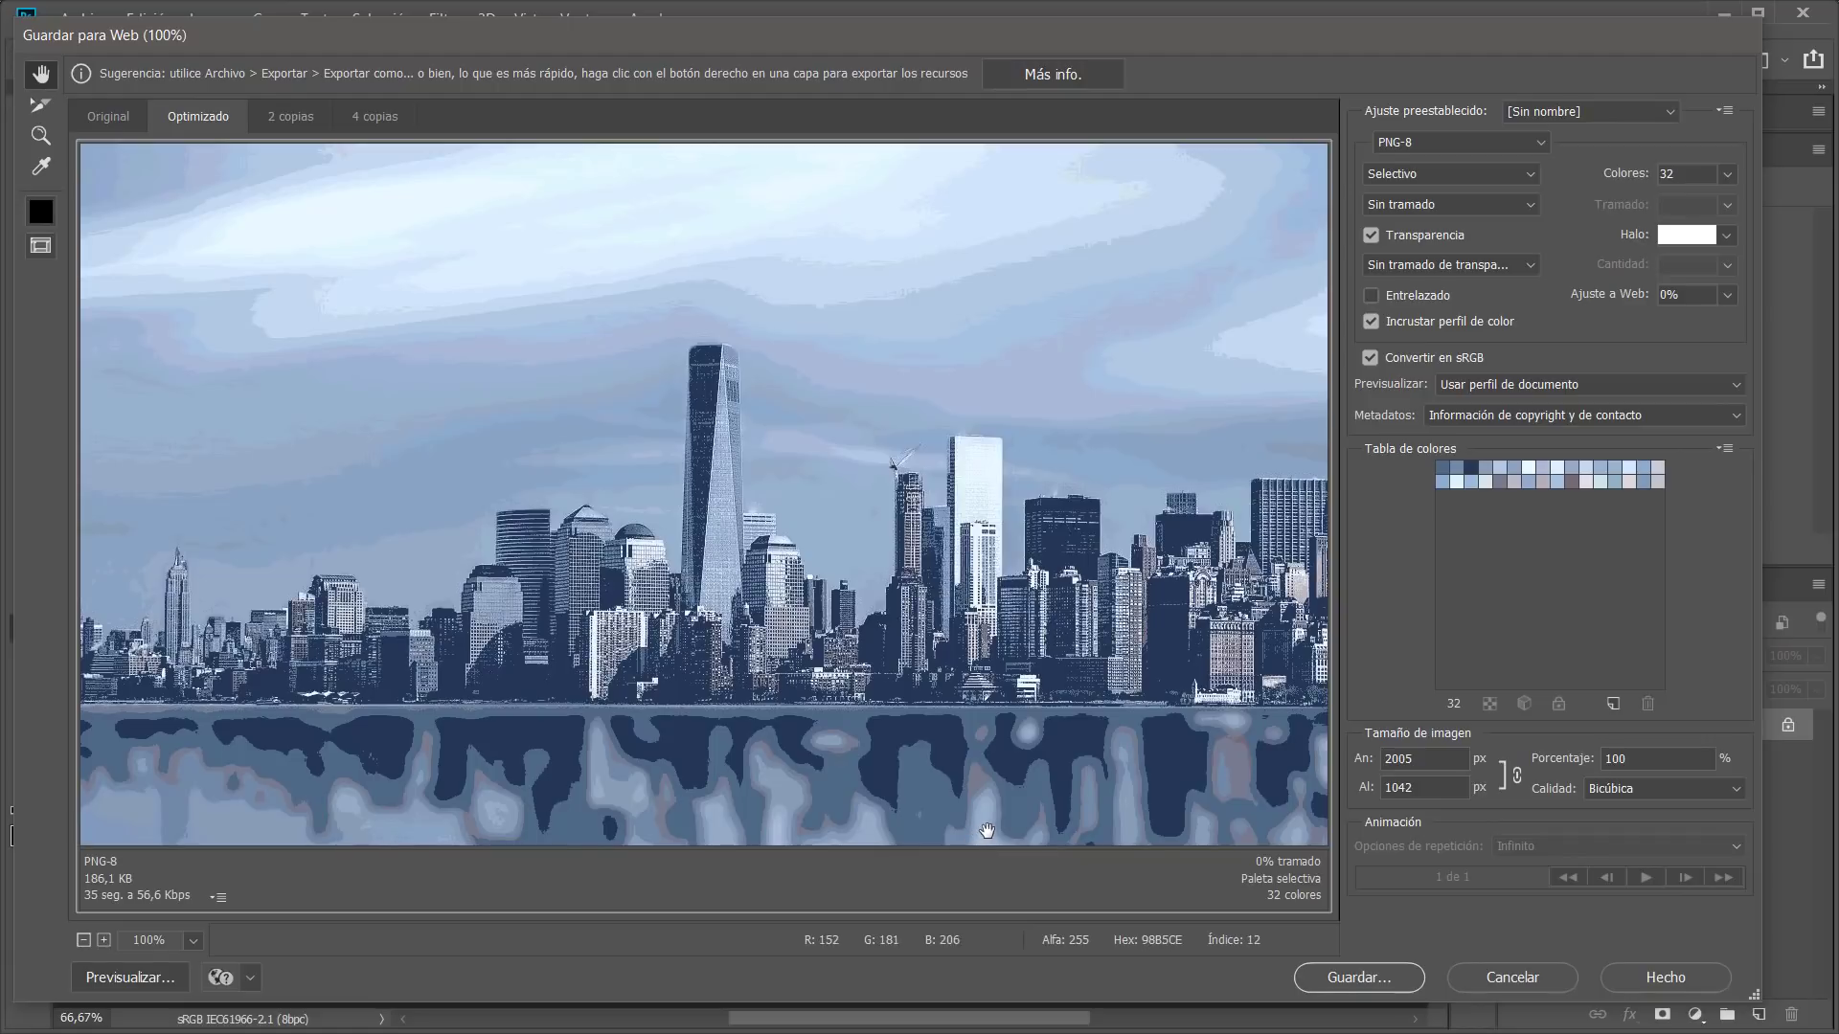
Compare the original city image with its optimized version, and set the web export format to JPEG with quality 80
click(126, 125)
click(190, 122)
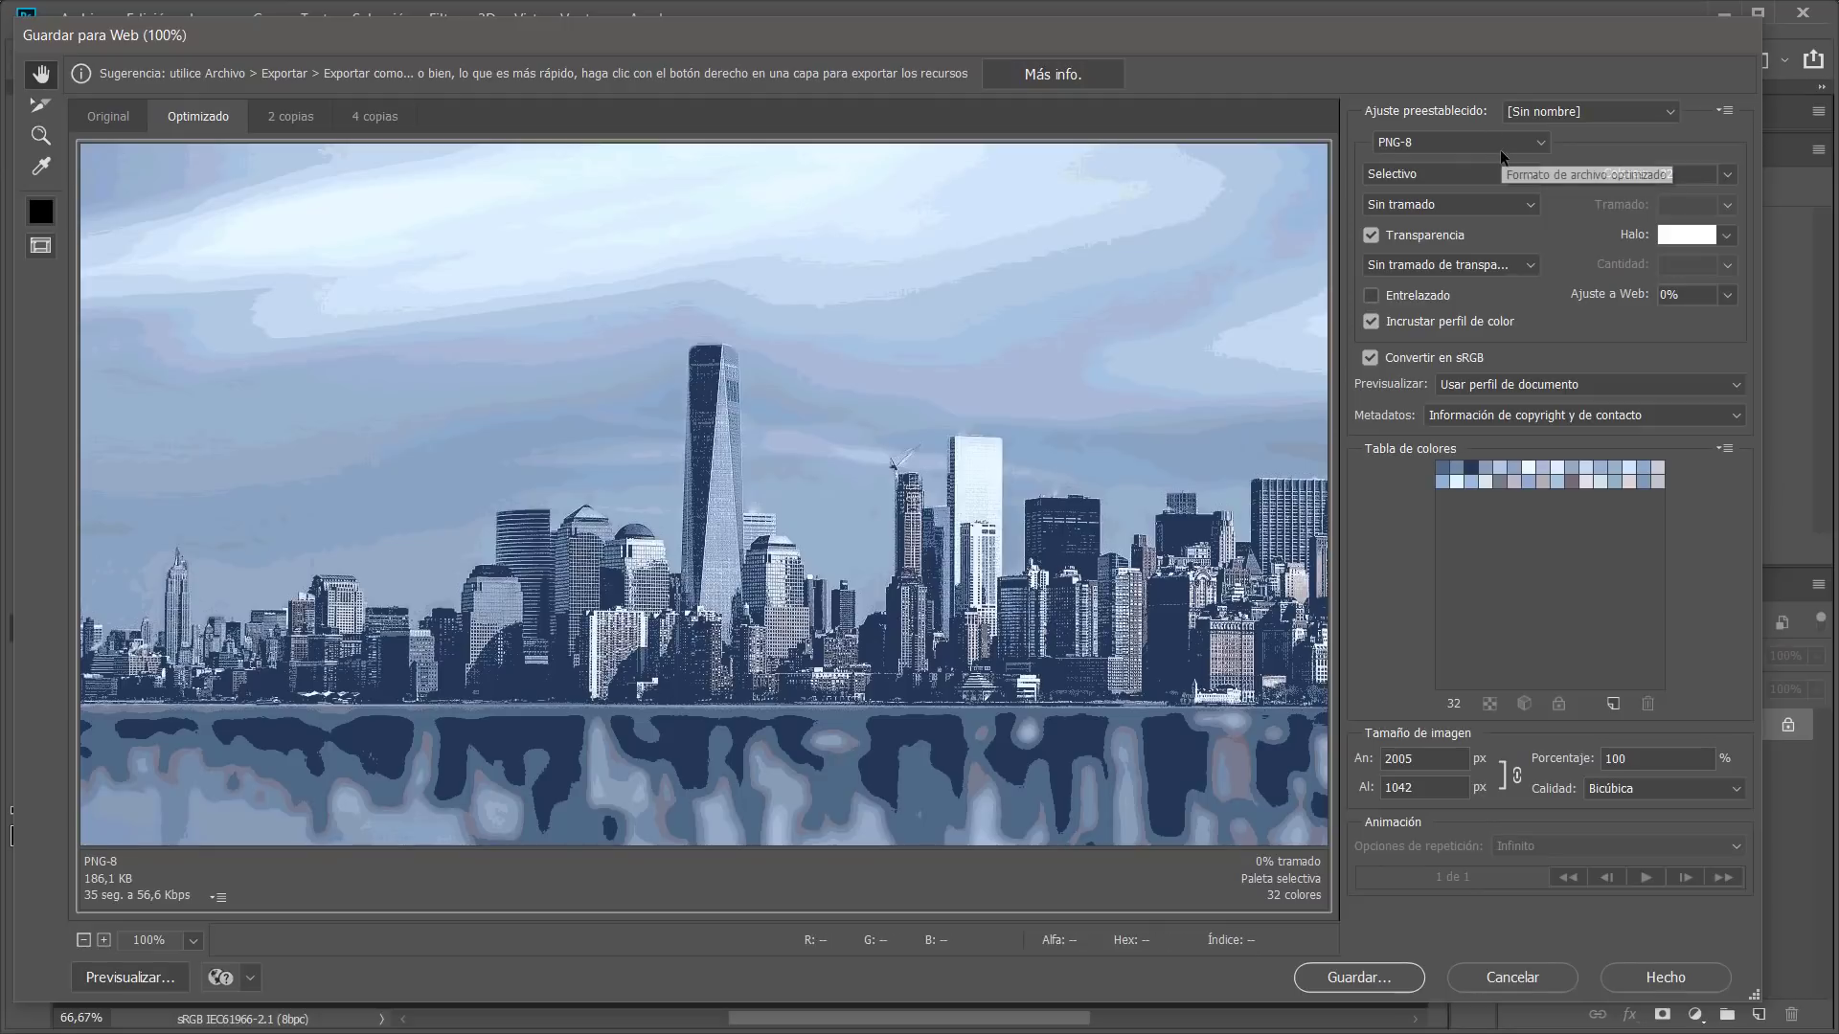
click(1541, 145)
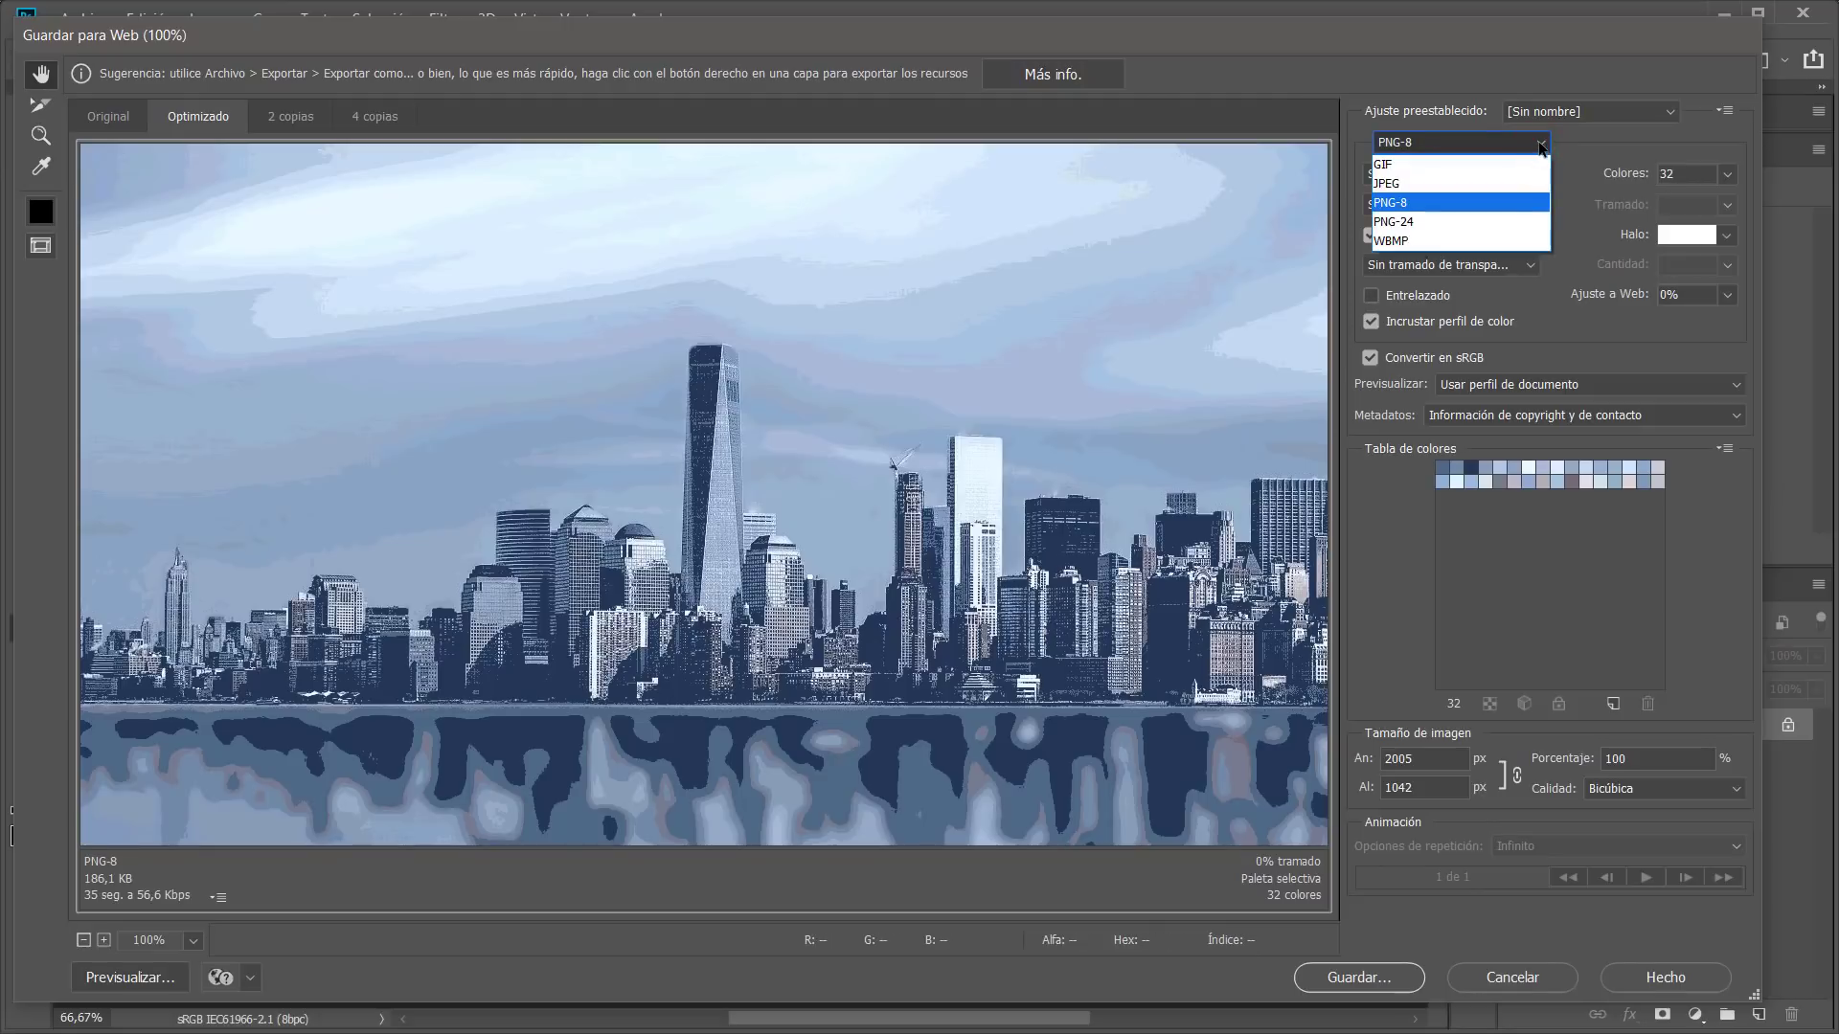
click(1398, 187)
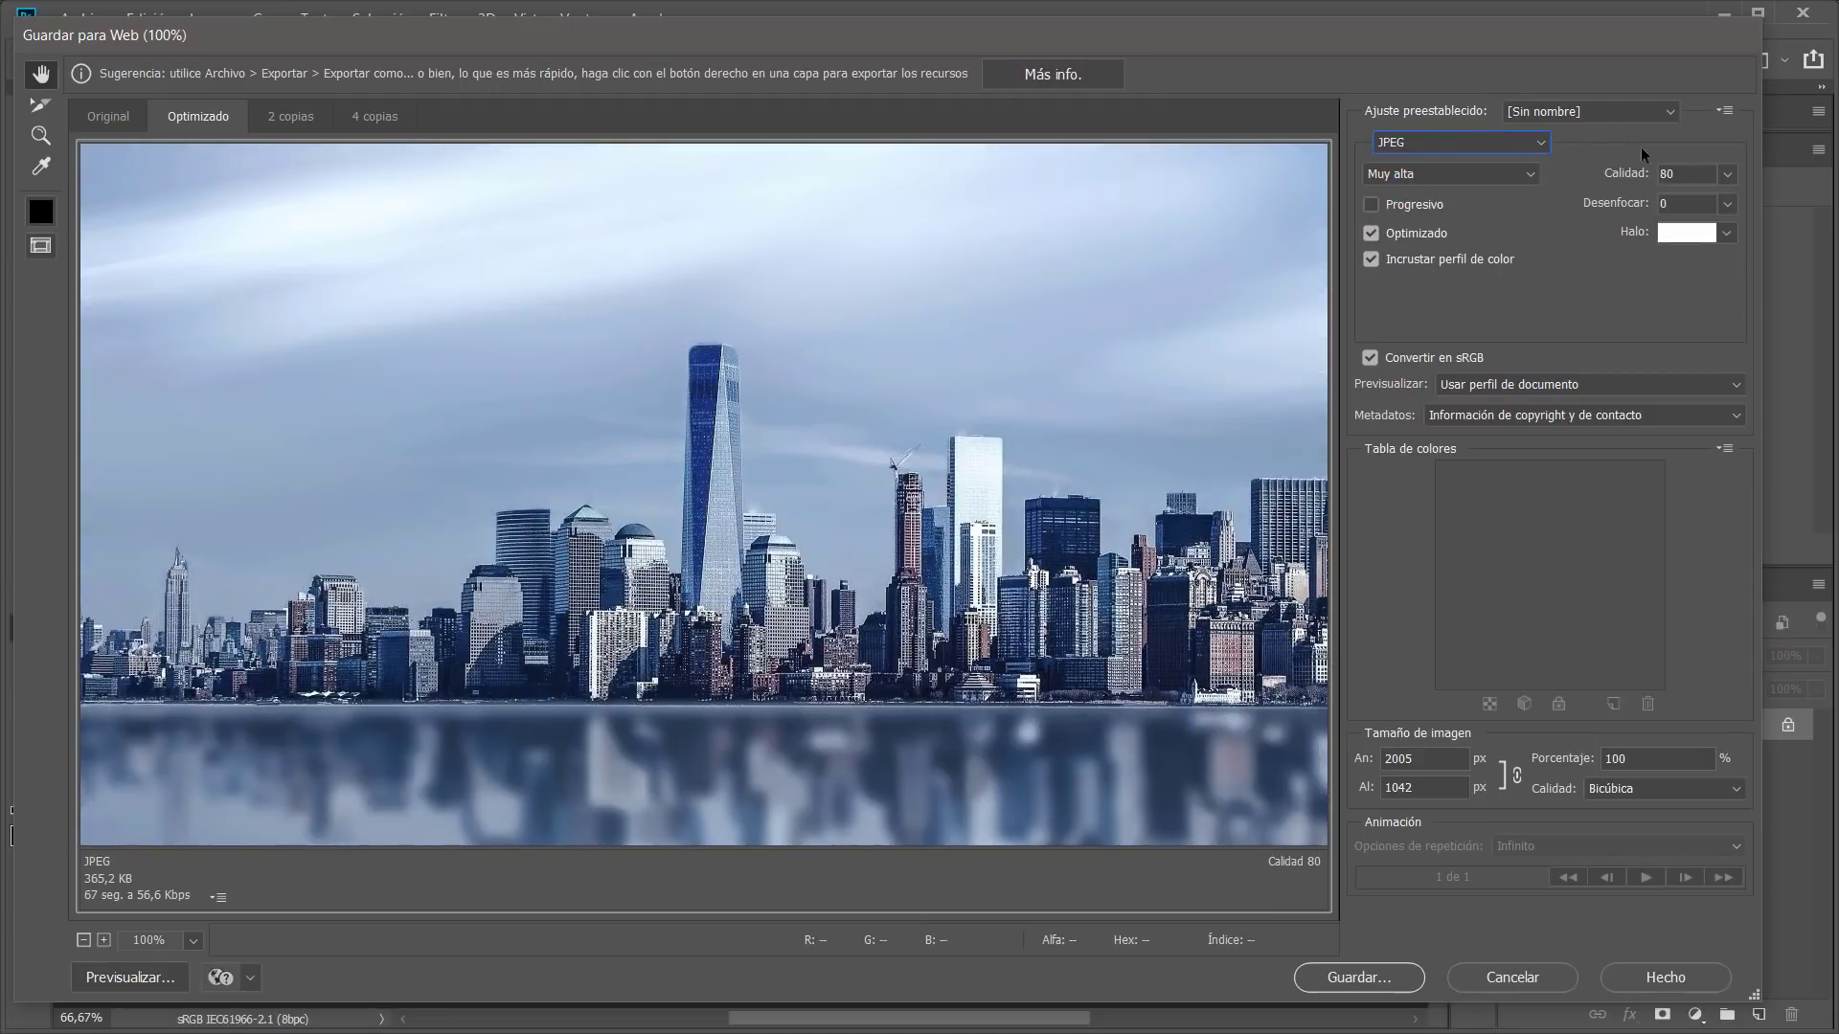
click(1647, 180)
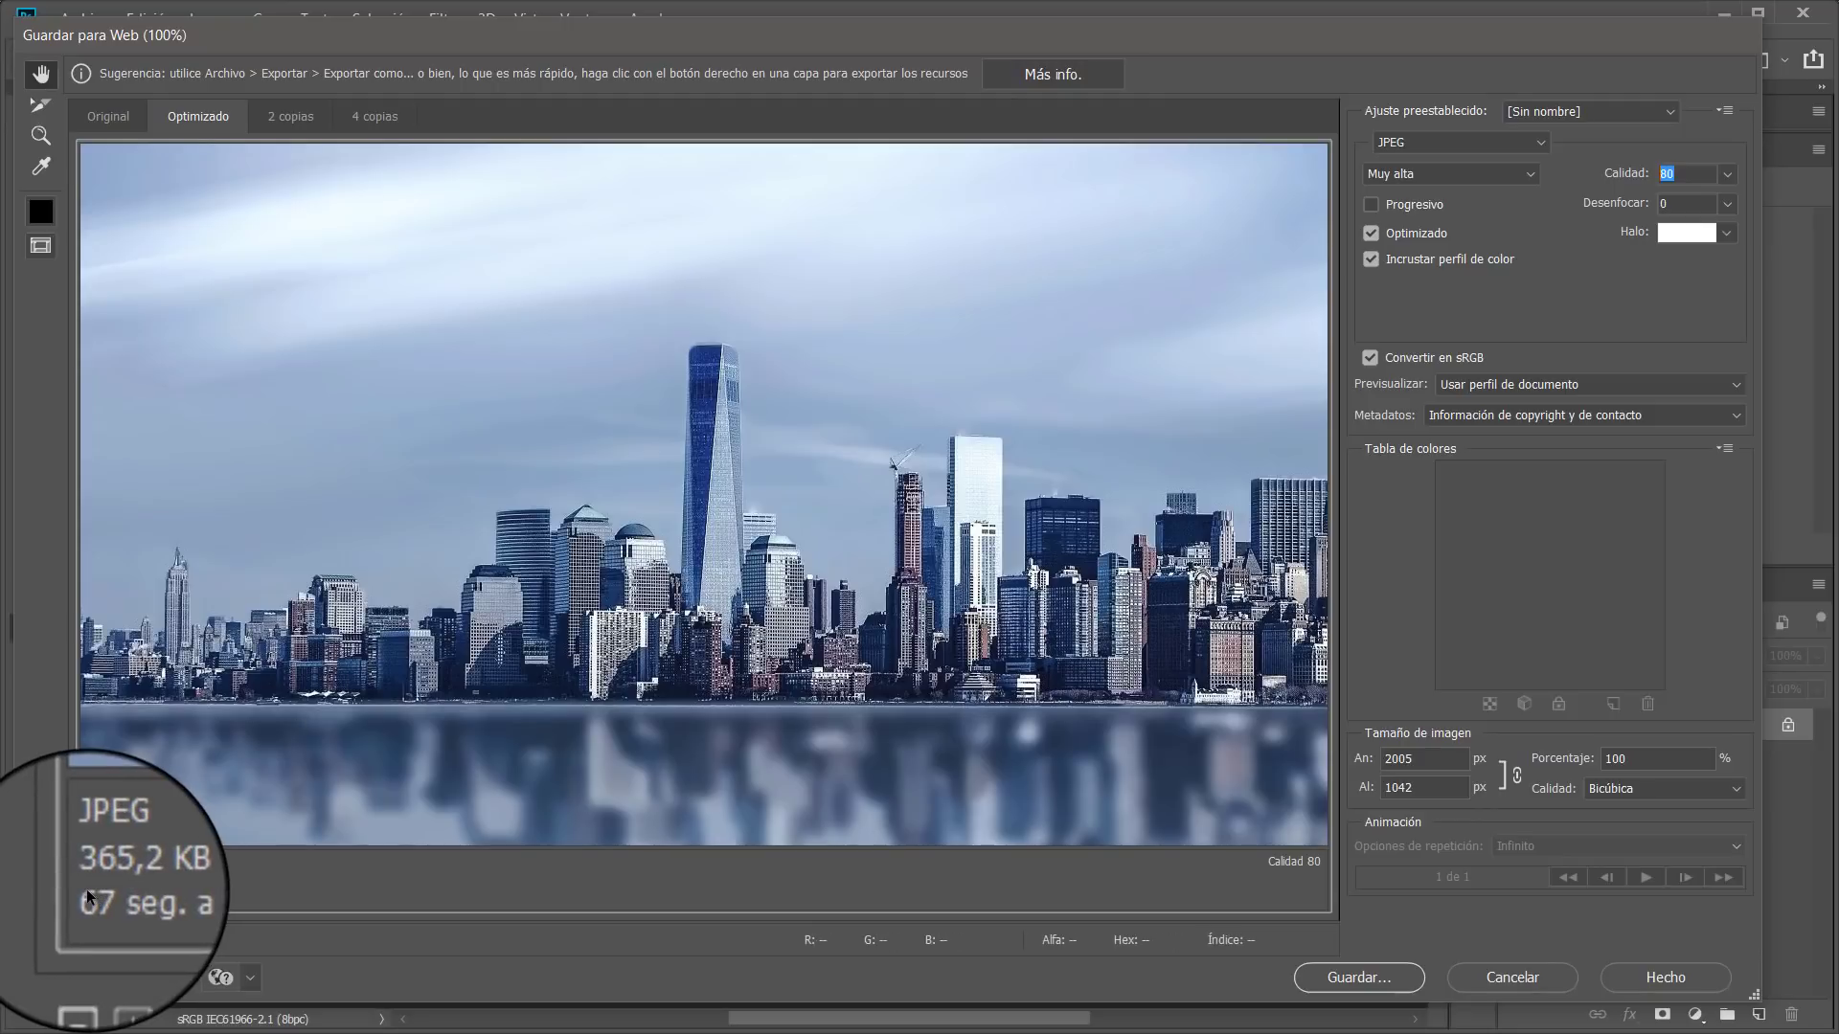
Examine the skyline and sky in the optimized preview at 200% zoom
drag(1095, 365, 965, 490)
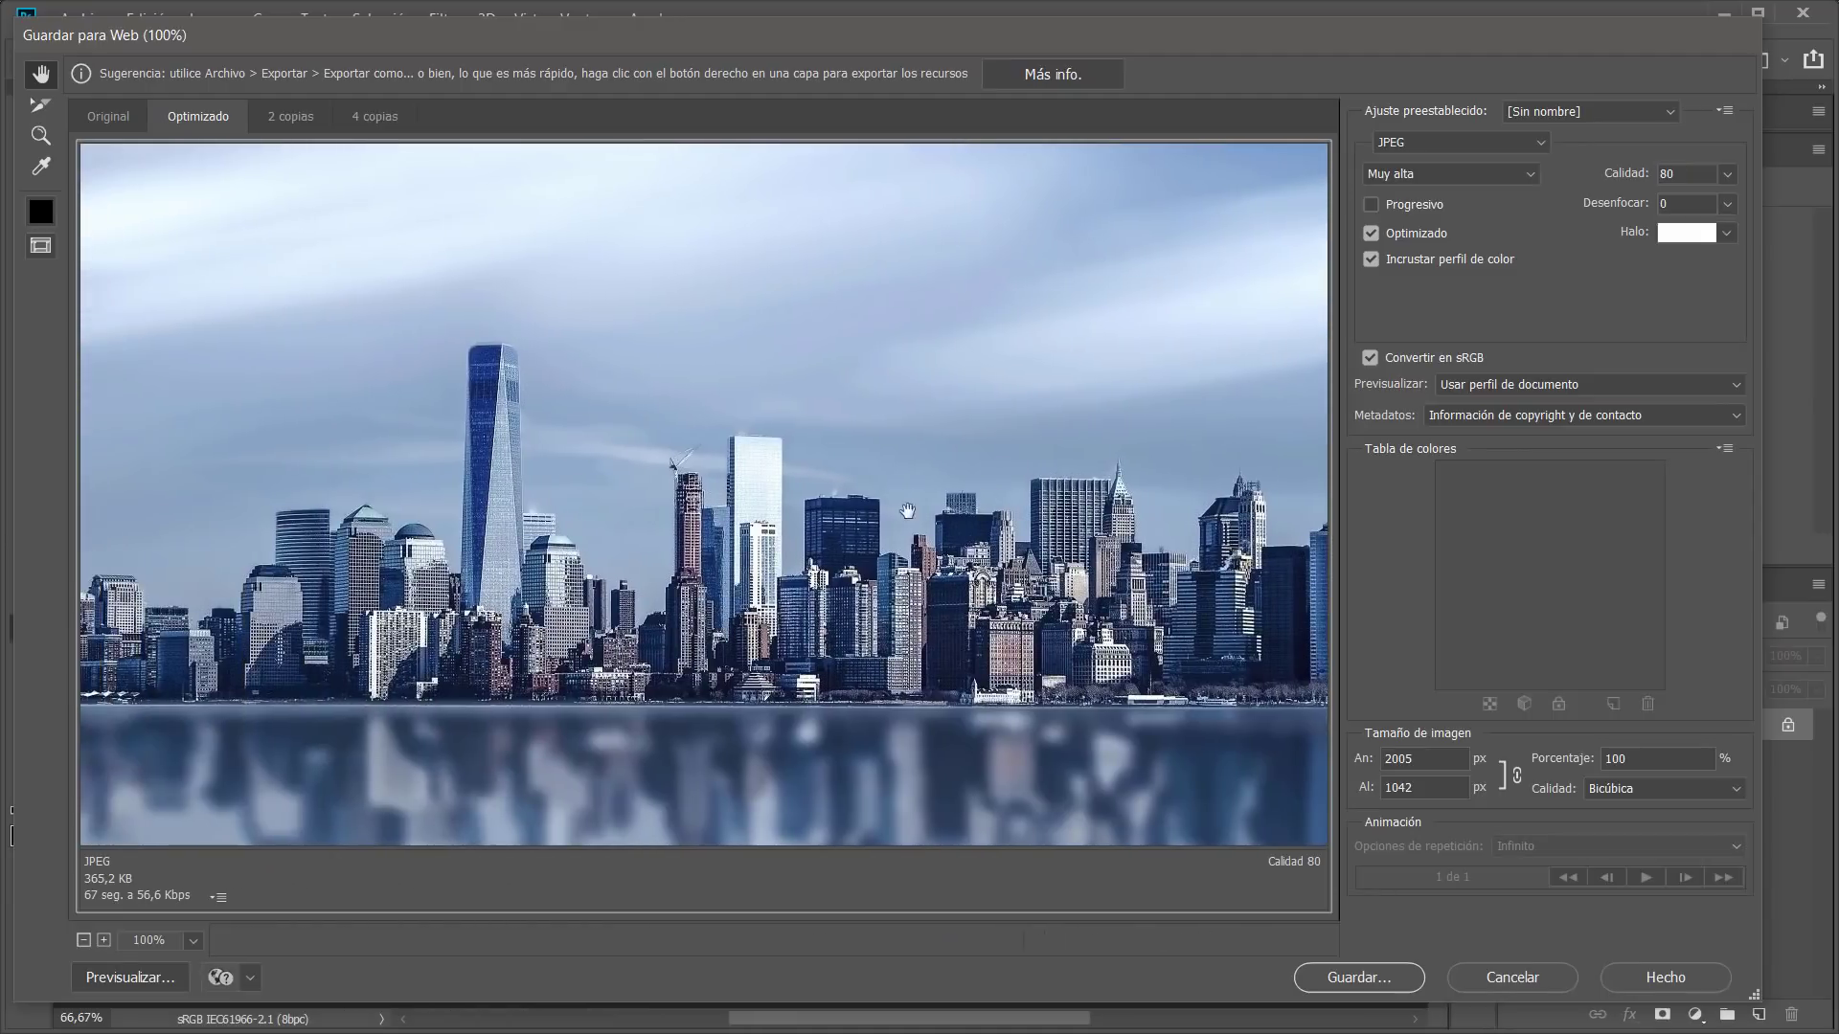
click(192, 941)
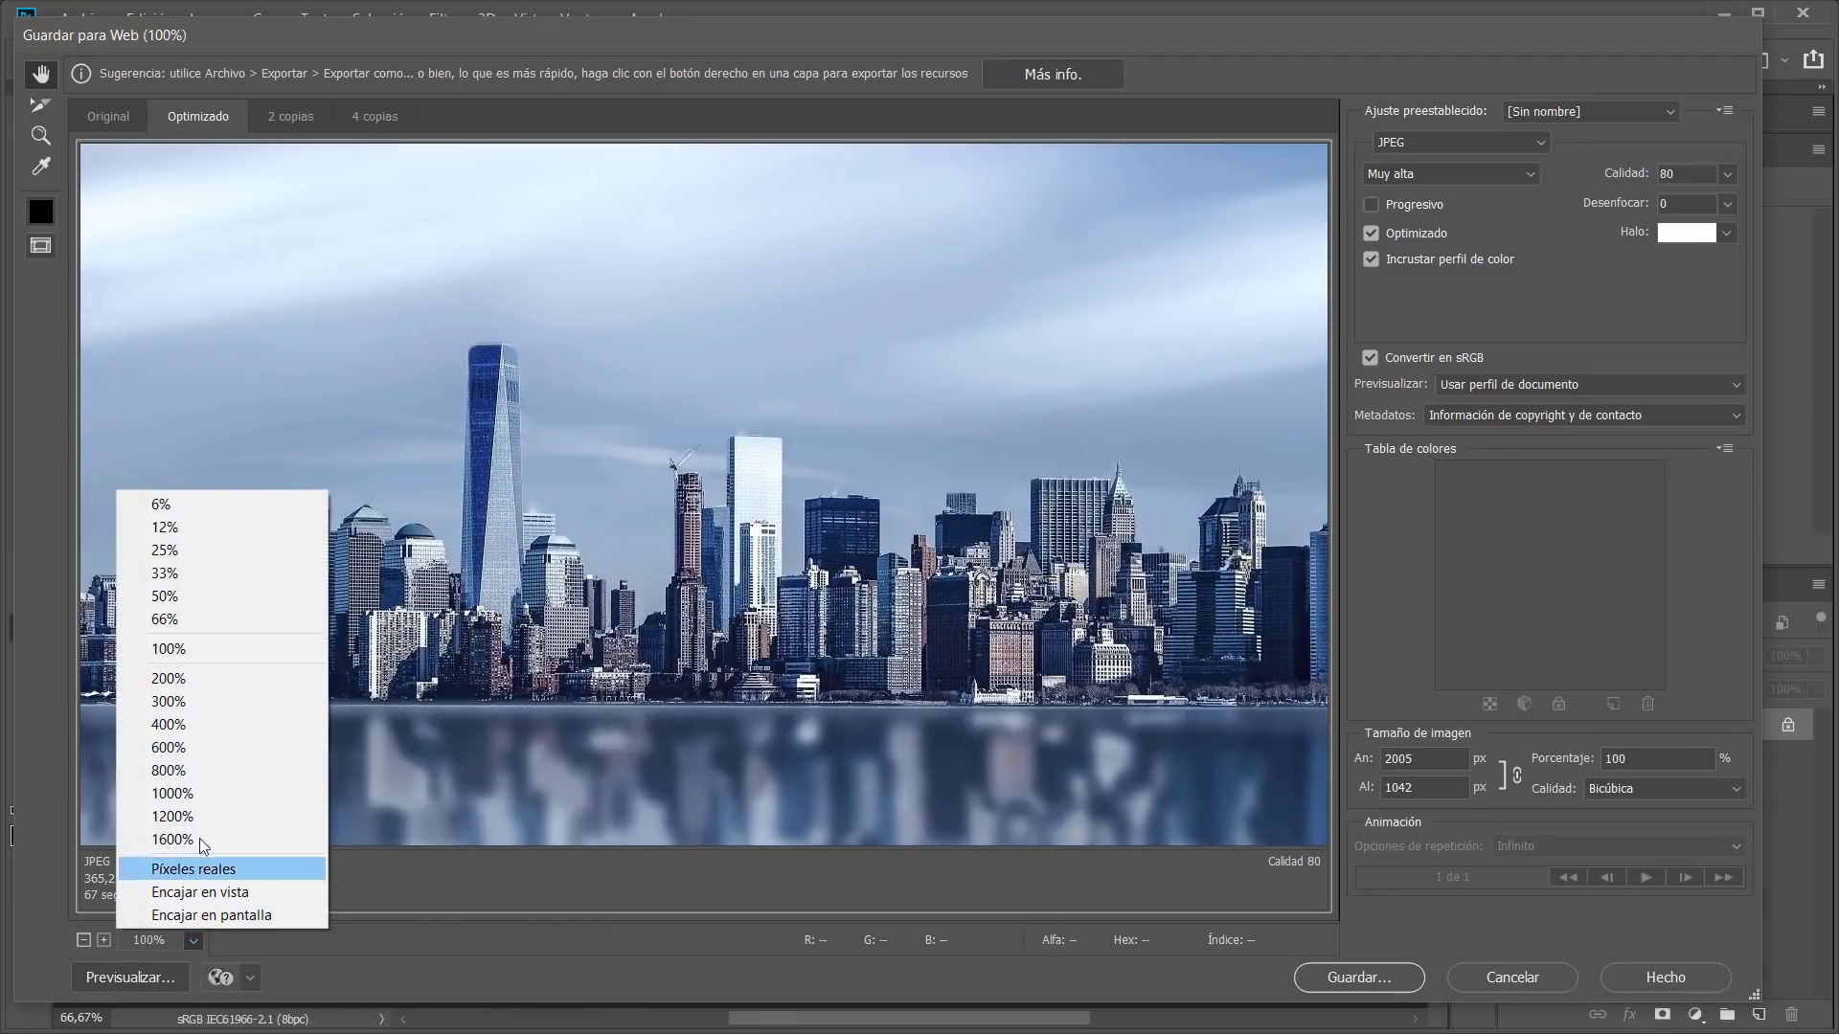
click(184, 687)
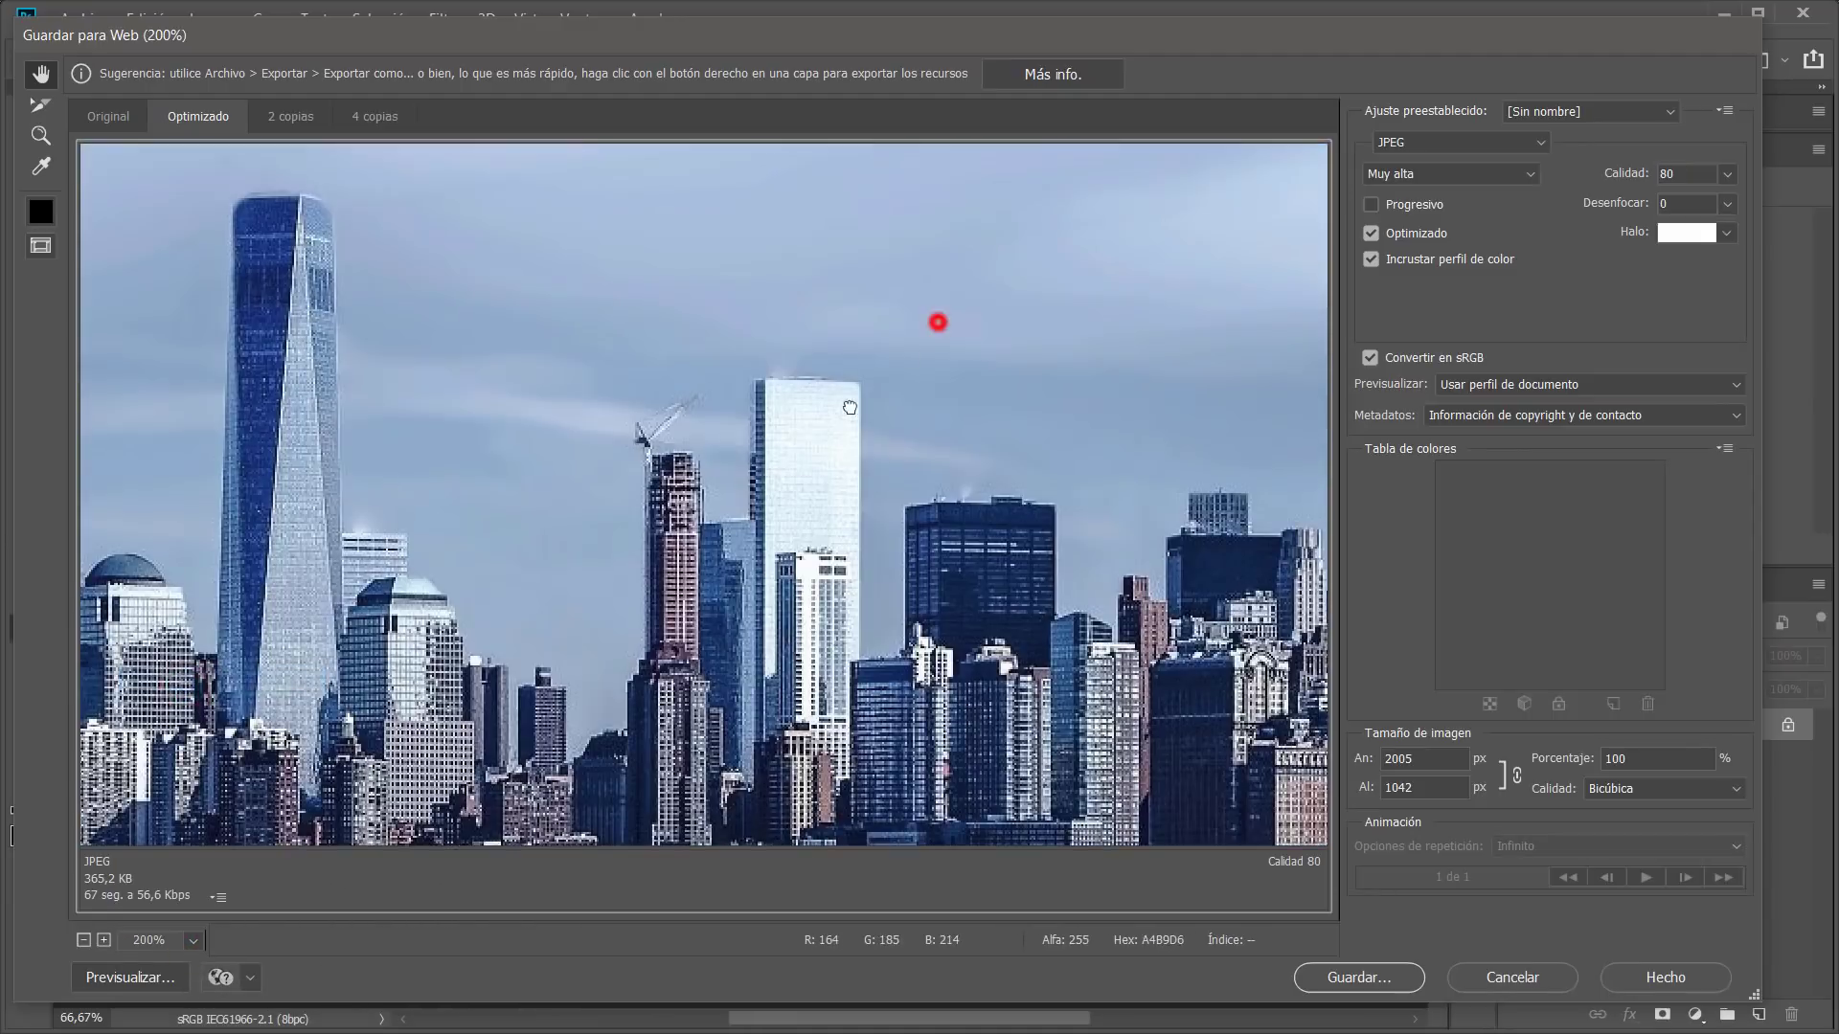
drag(936, 319, 743, 501)
drag(484, 460, 879, 459)
drag(1063, 295, 637, 629)
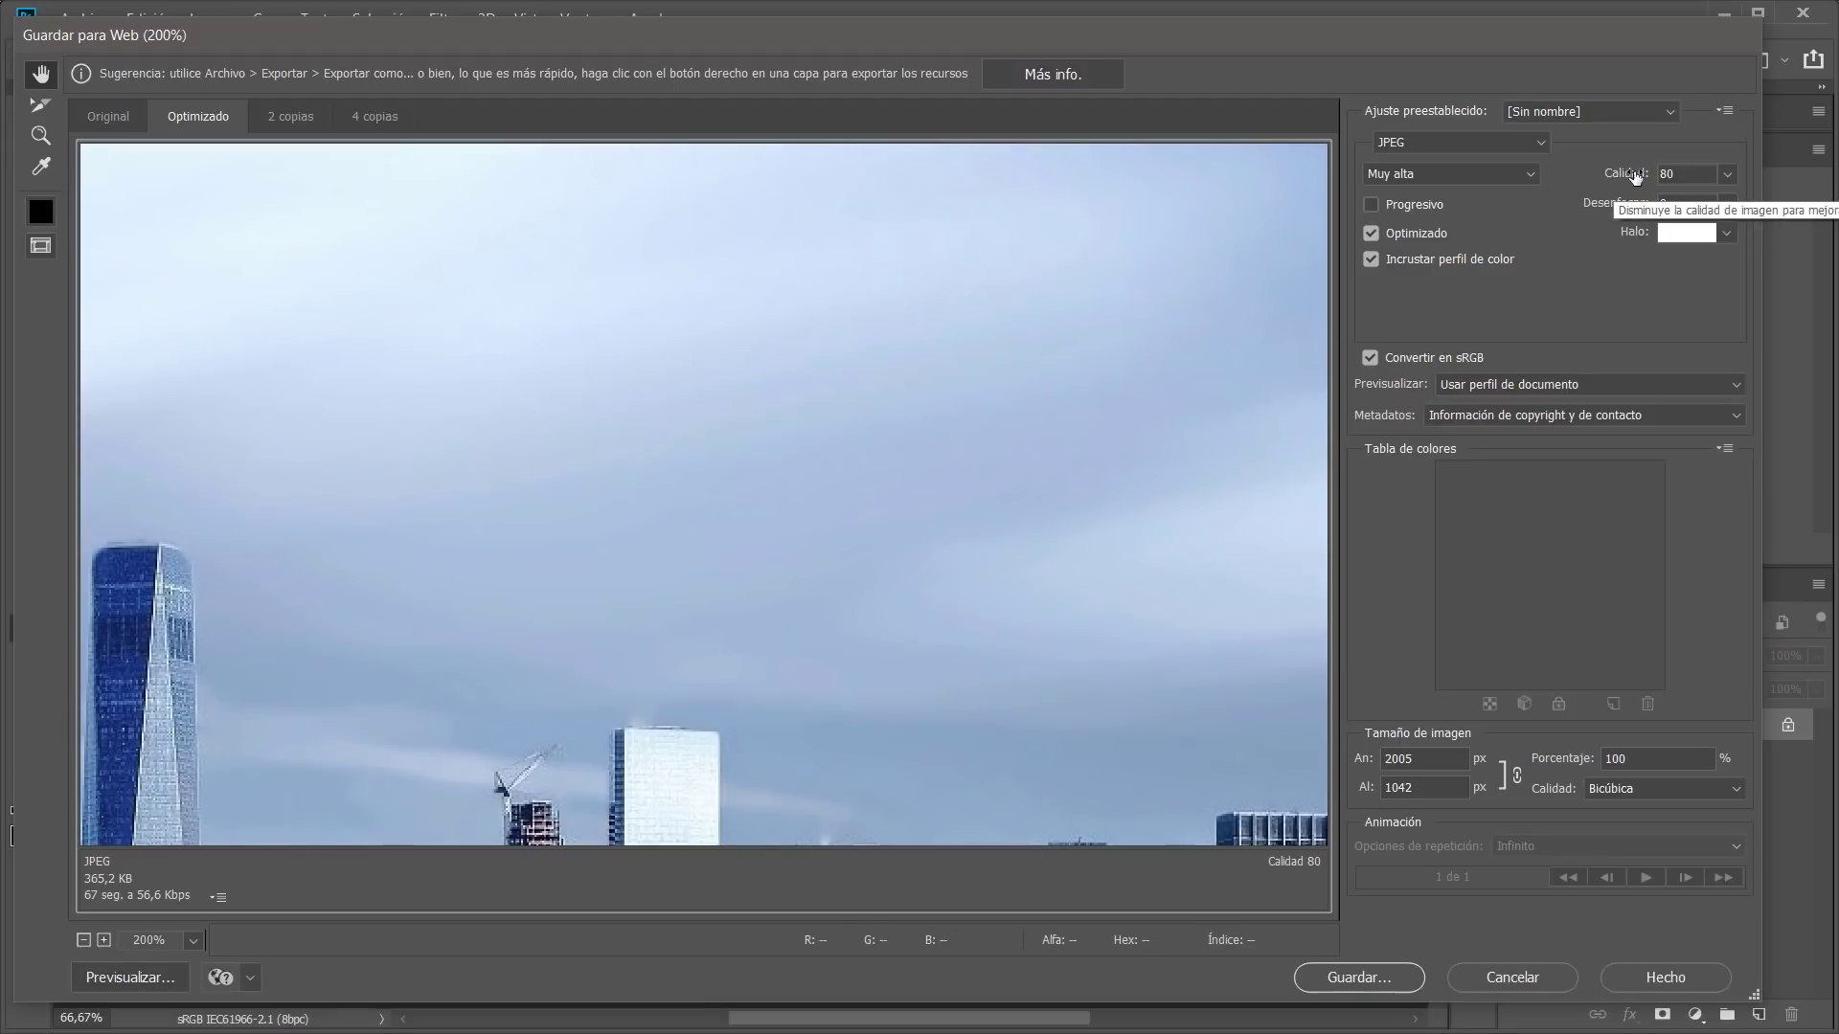
Try JPEG quality 0 on the preview, and set the quality to 35
drag(1625, 174, 1362, 176)
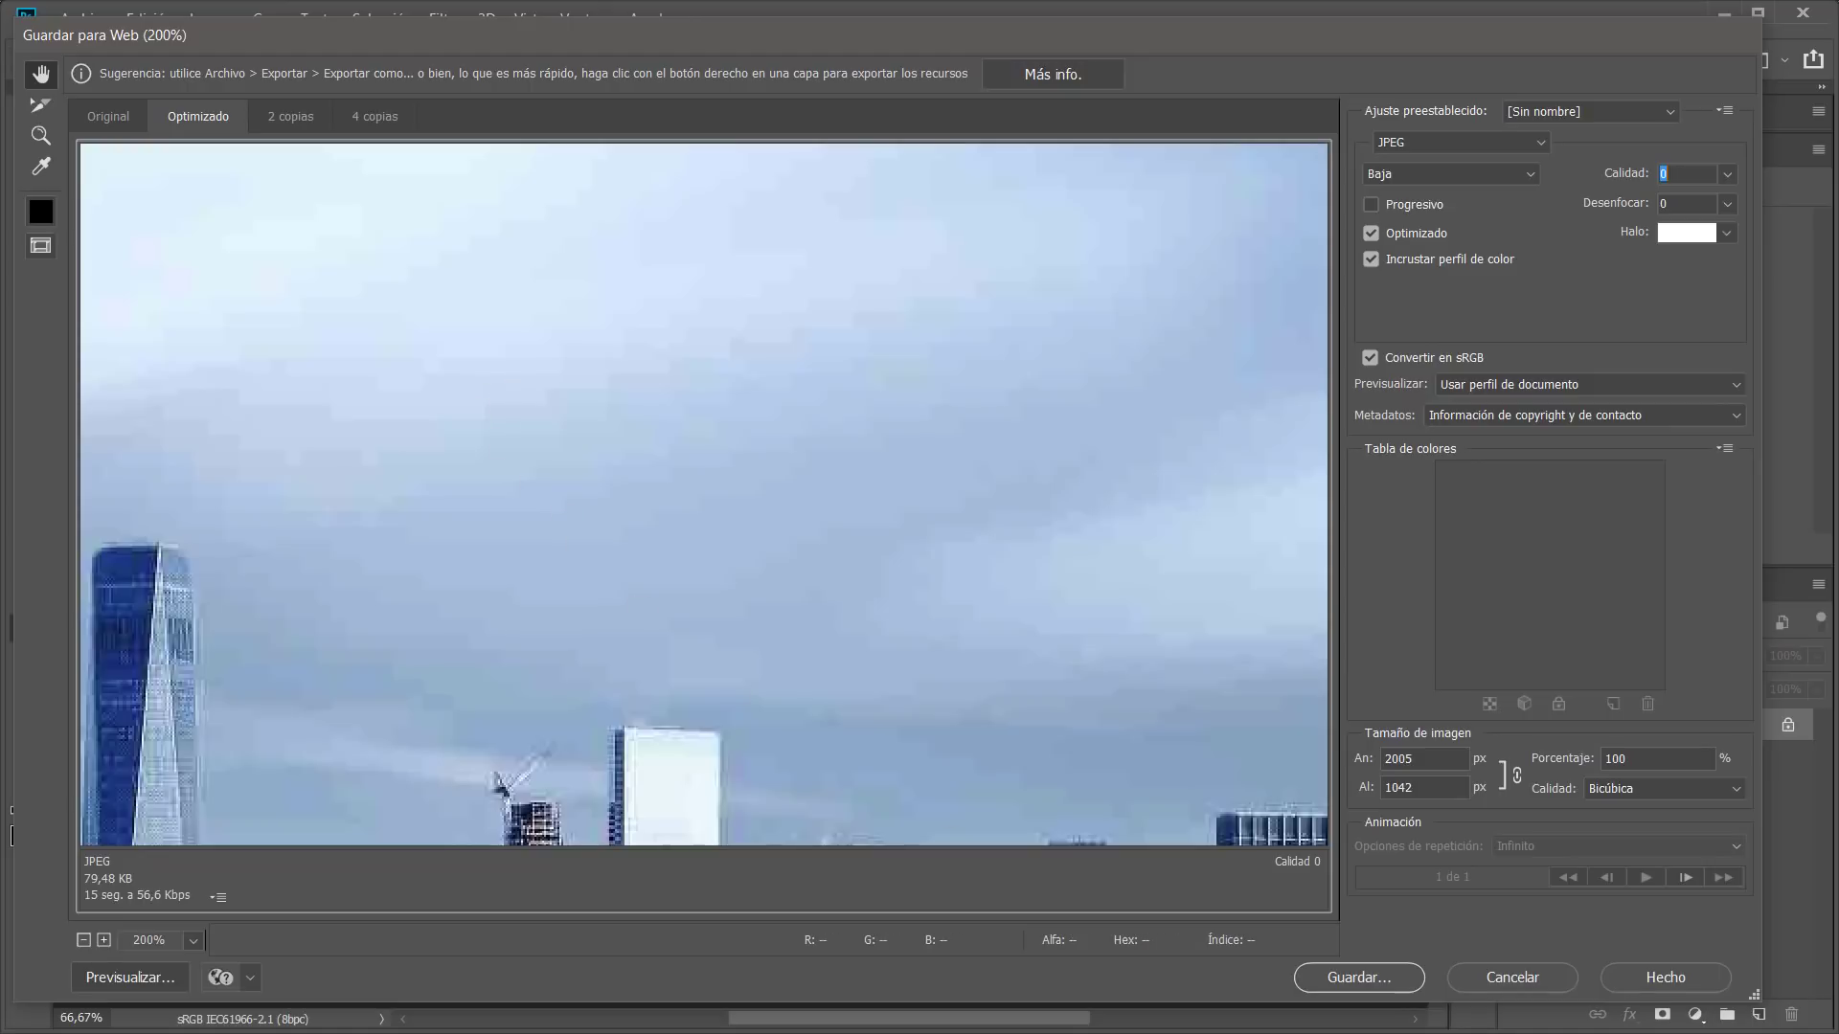
drag(635, 589, 895, 517)
click(1675, 175)
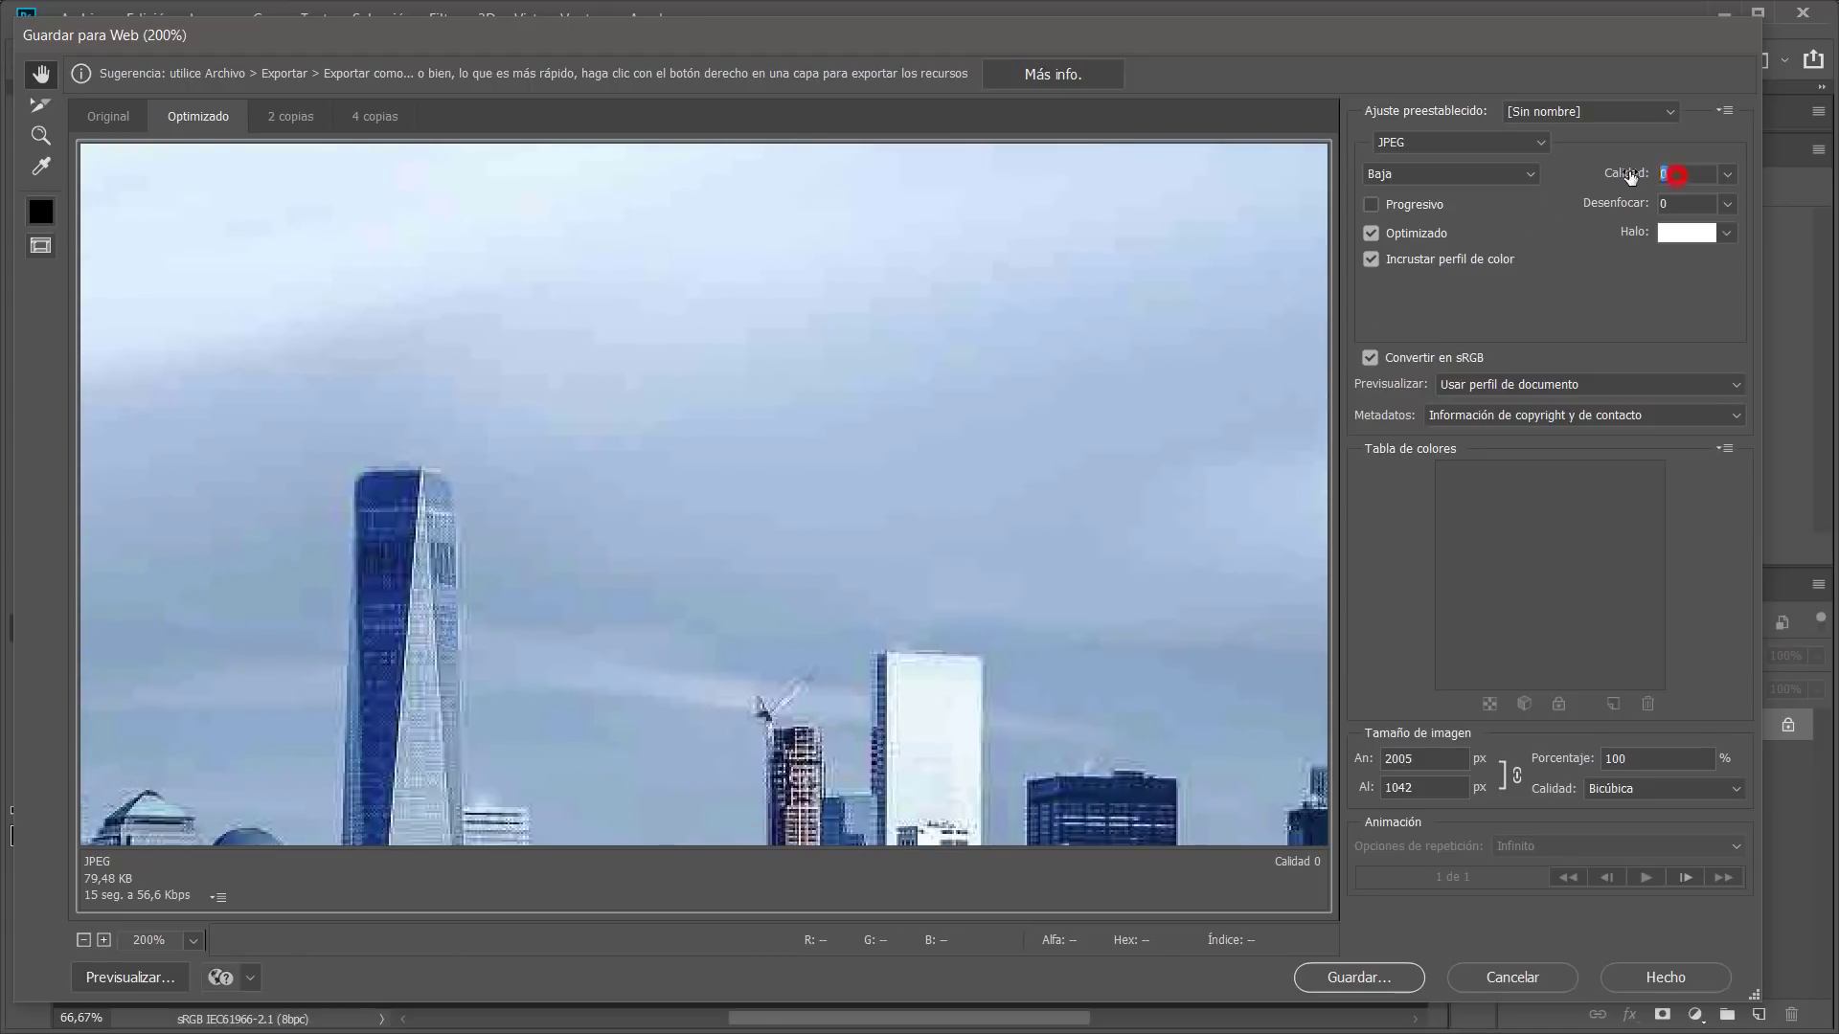
text(35)
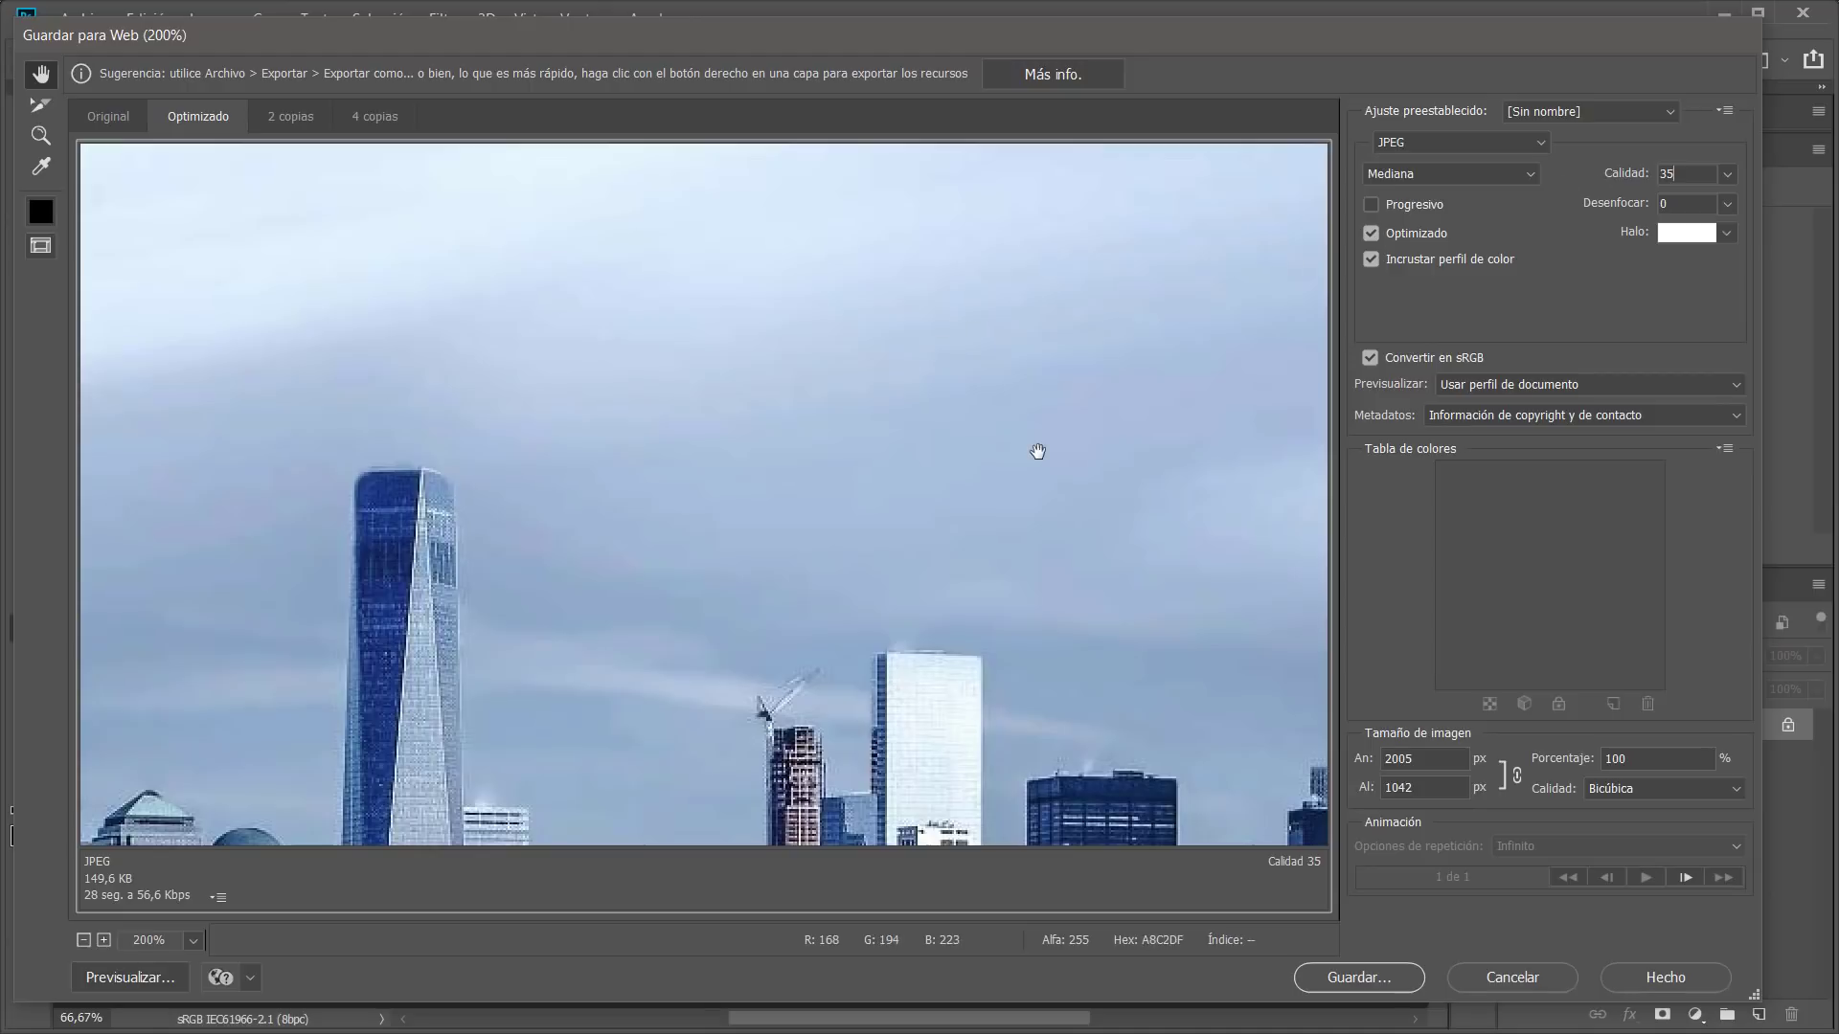
Examine the sky and buildings in the quality 35 preview at 200% and at 100% zoom
drag(1088, 374, 533, 410)
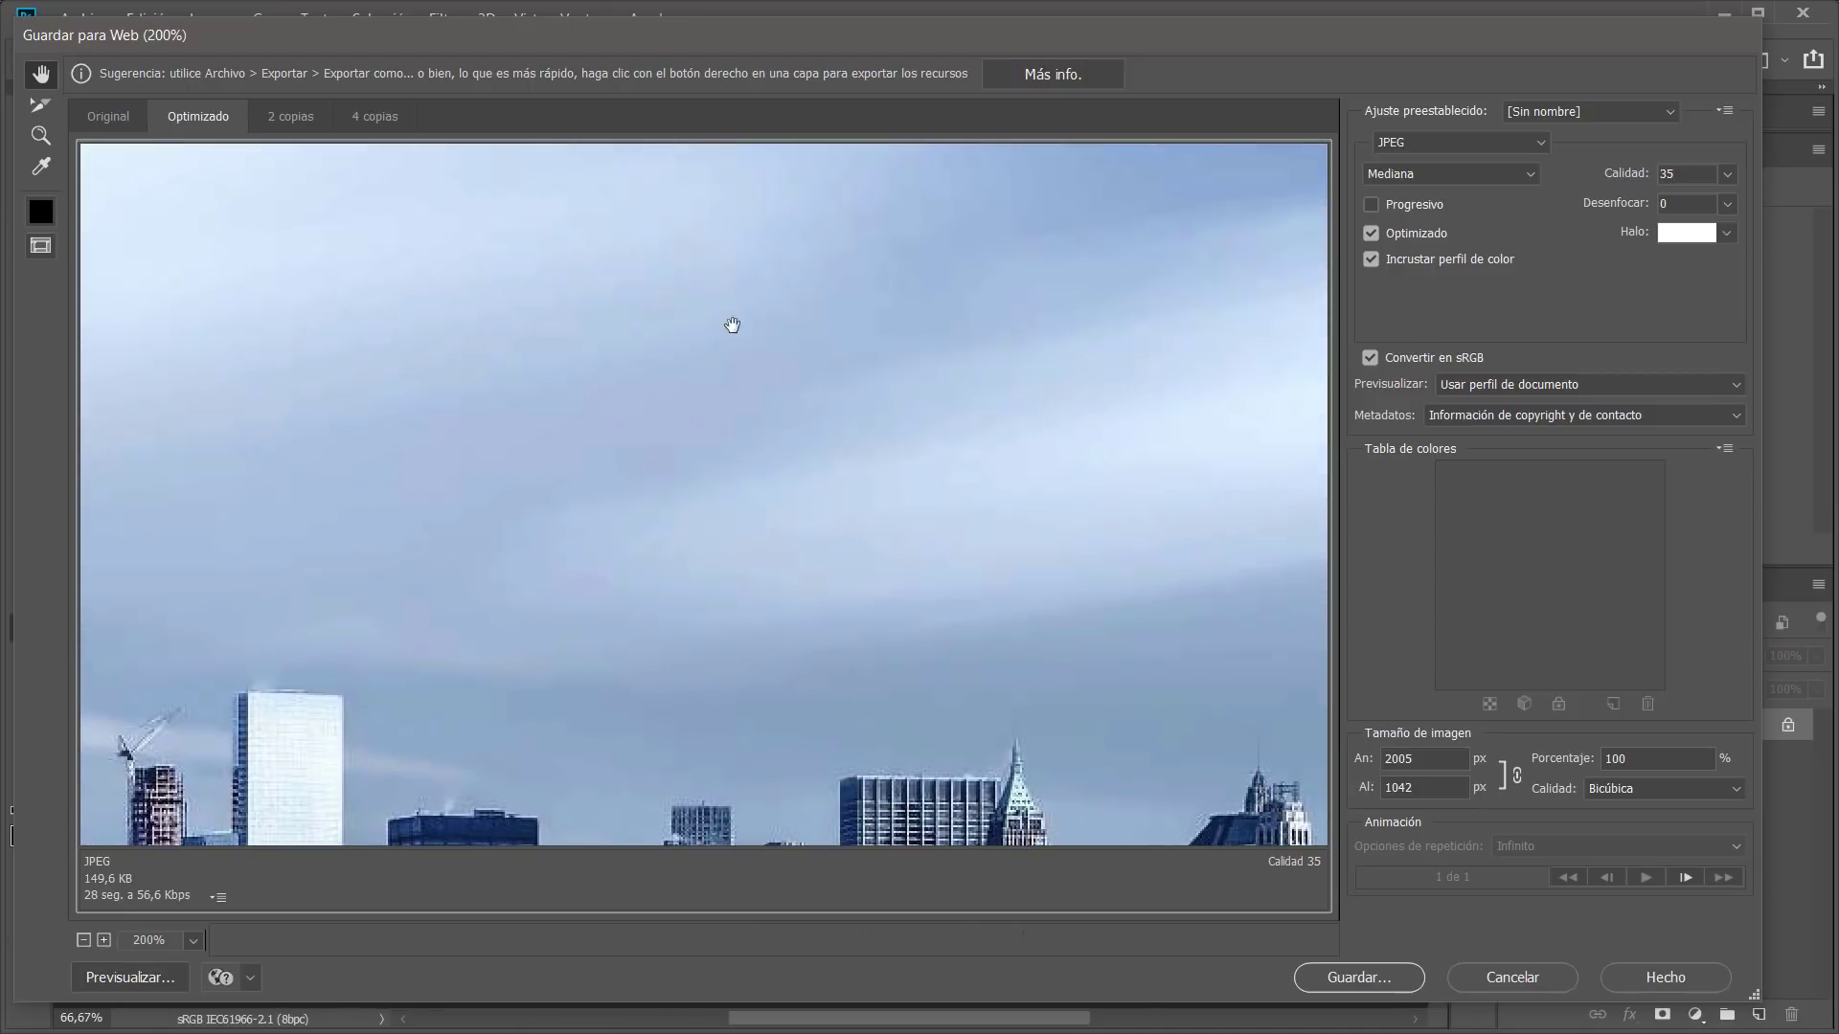
click(192, 944)
click(237, 650)
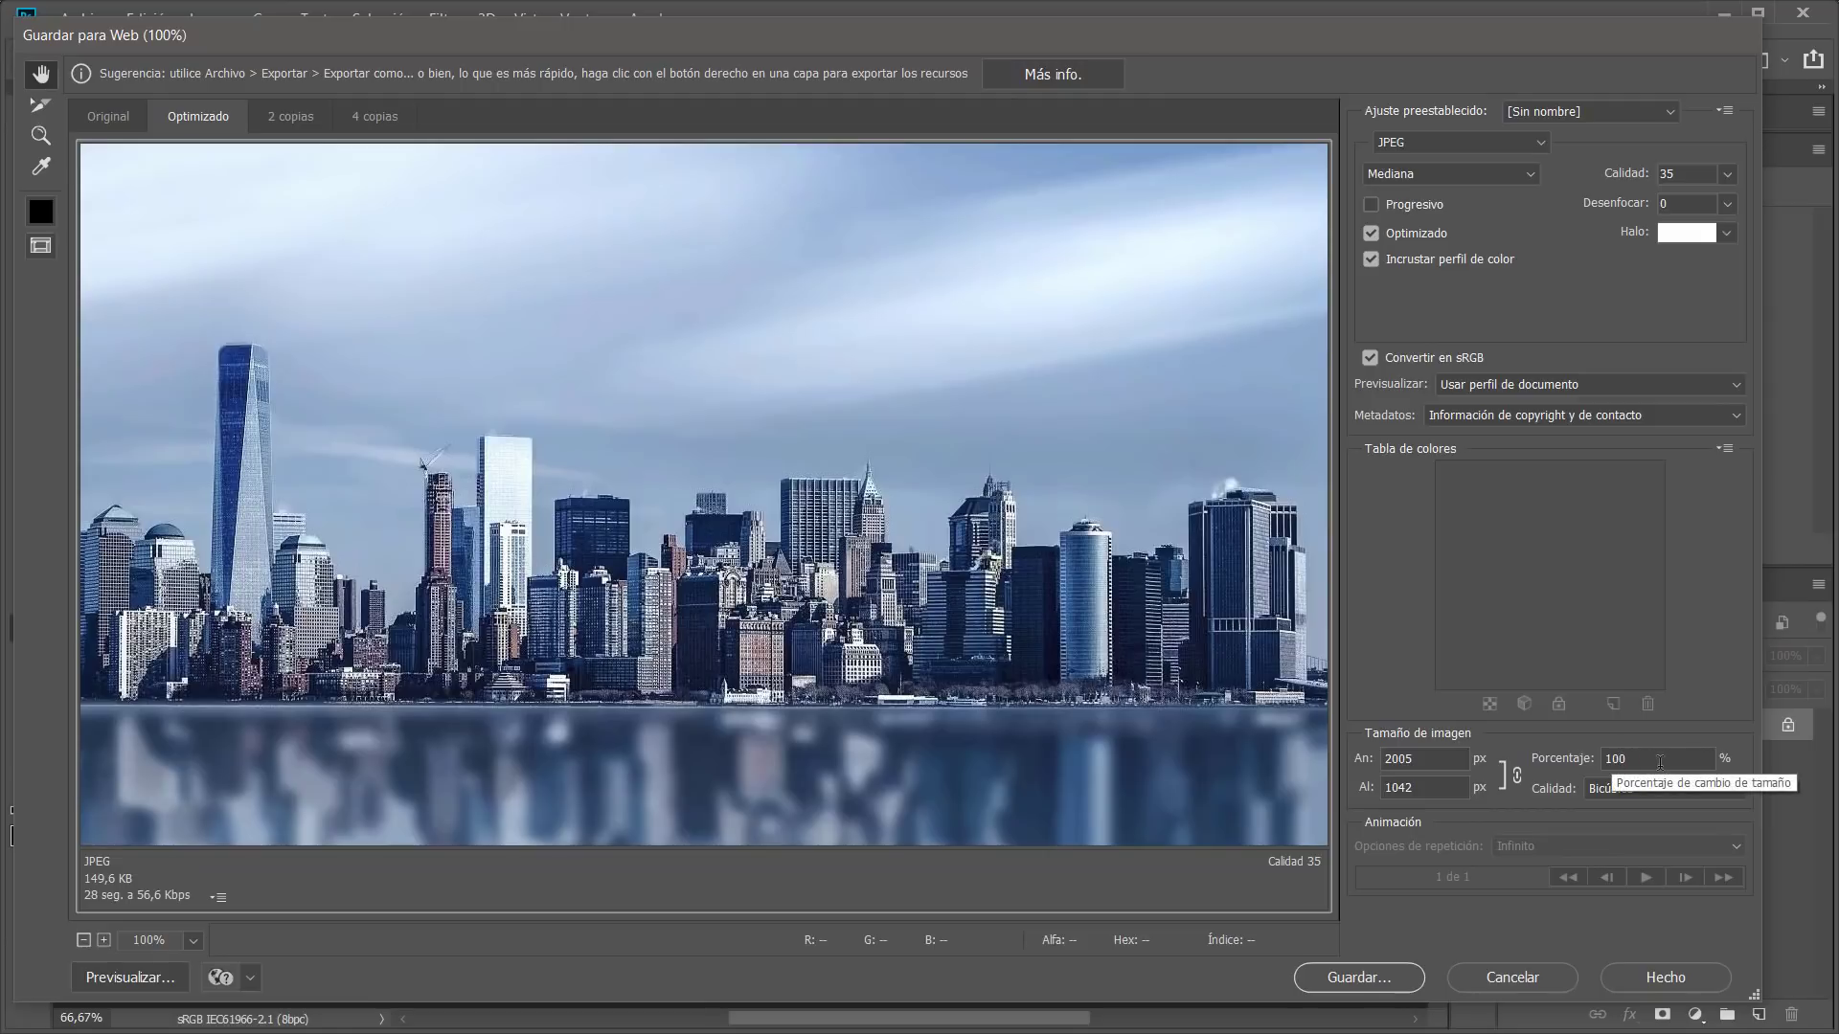
drag(621, 541, 812, 404)
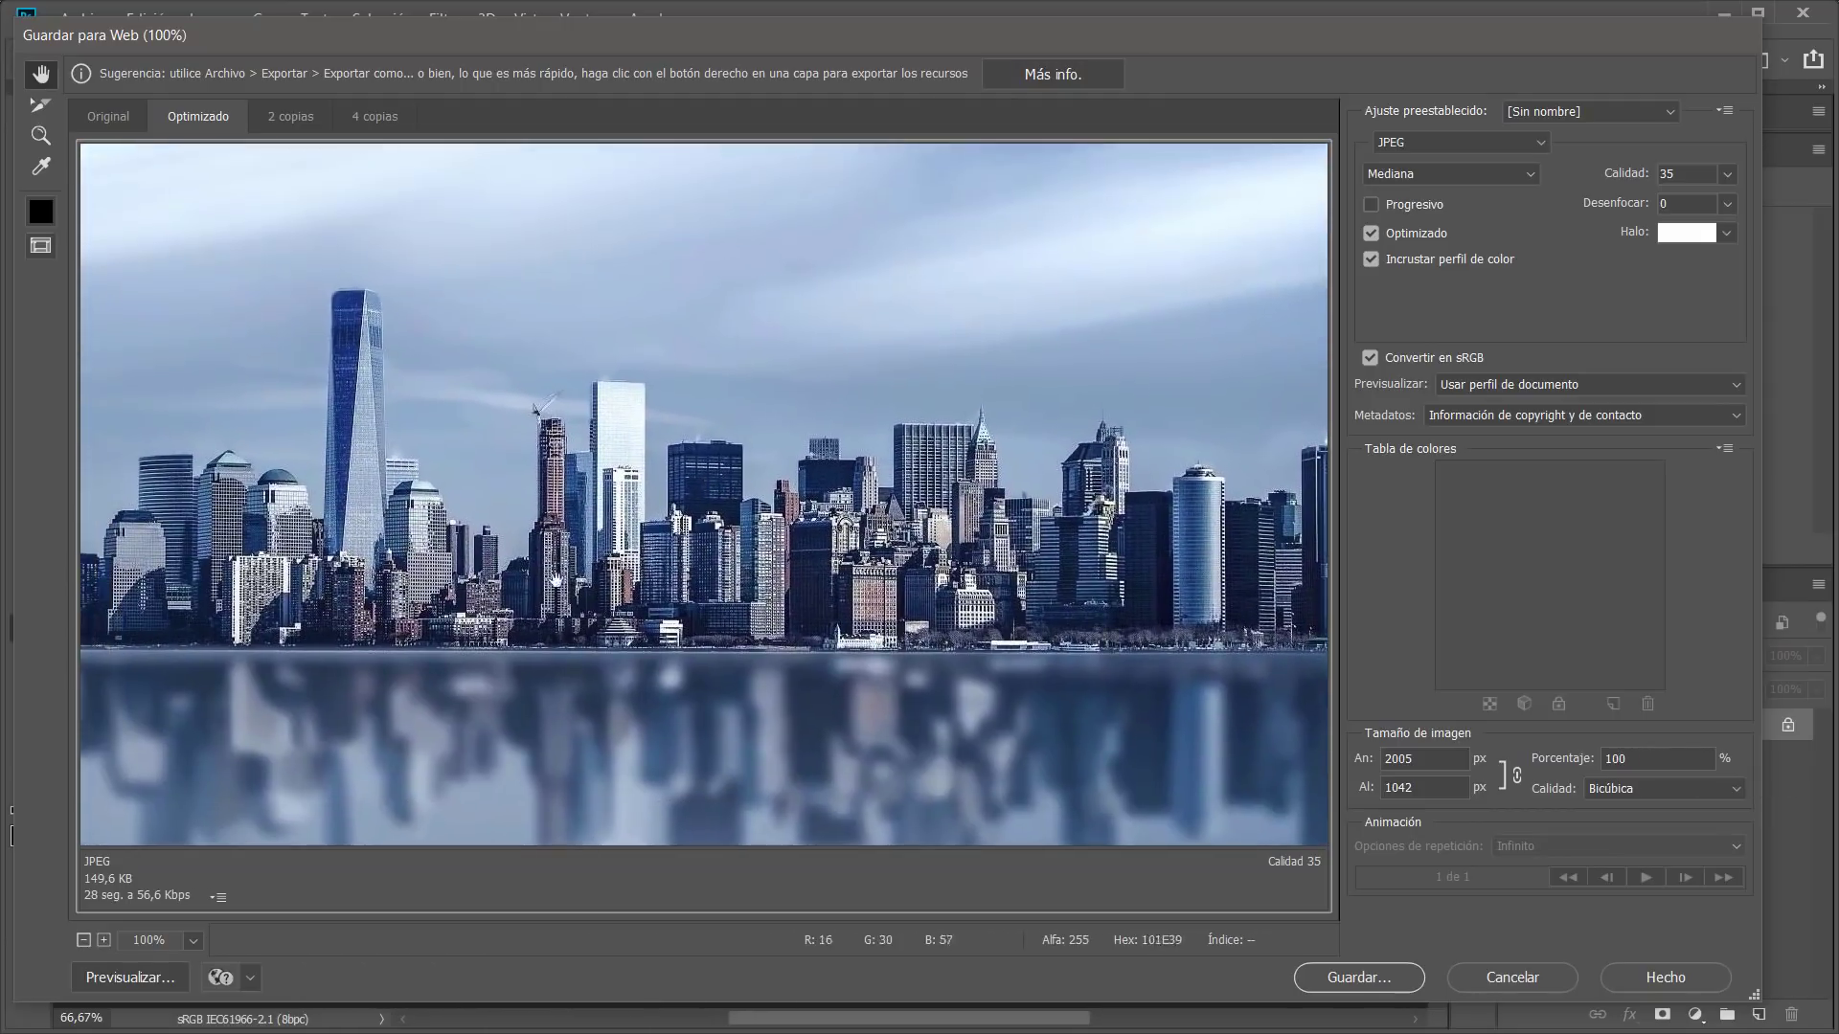
click(177, 940)
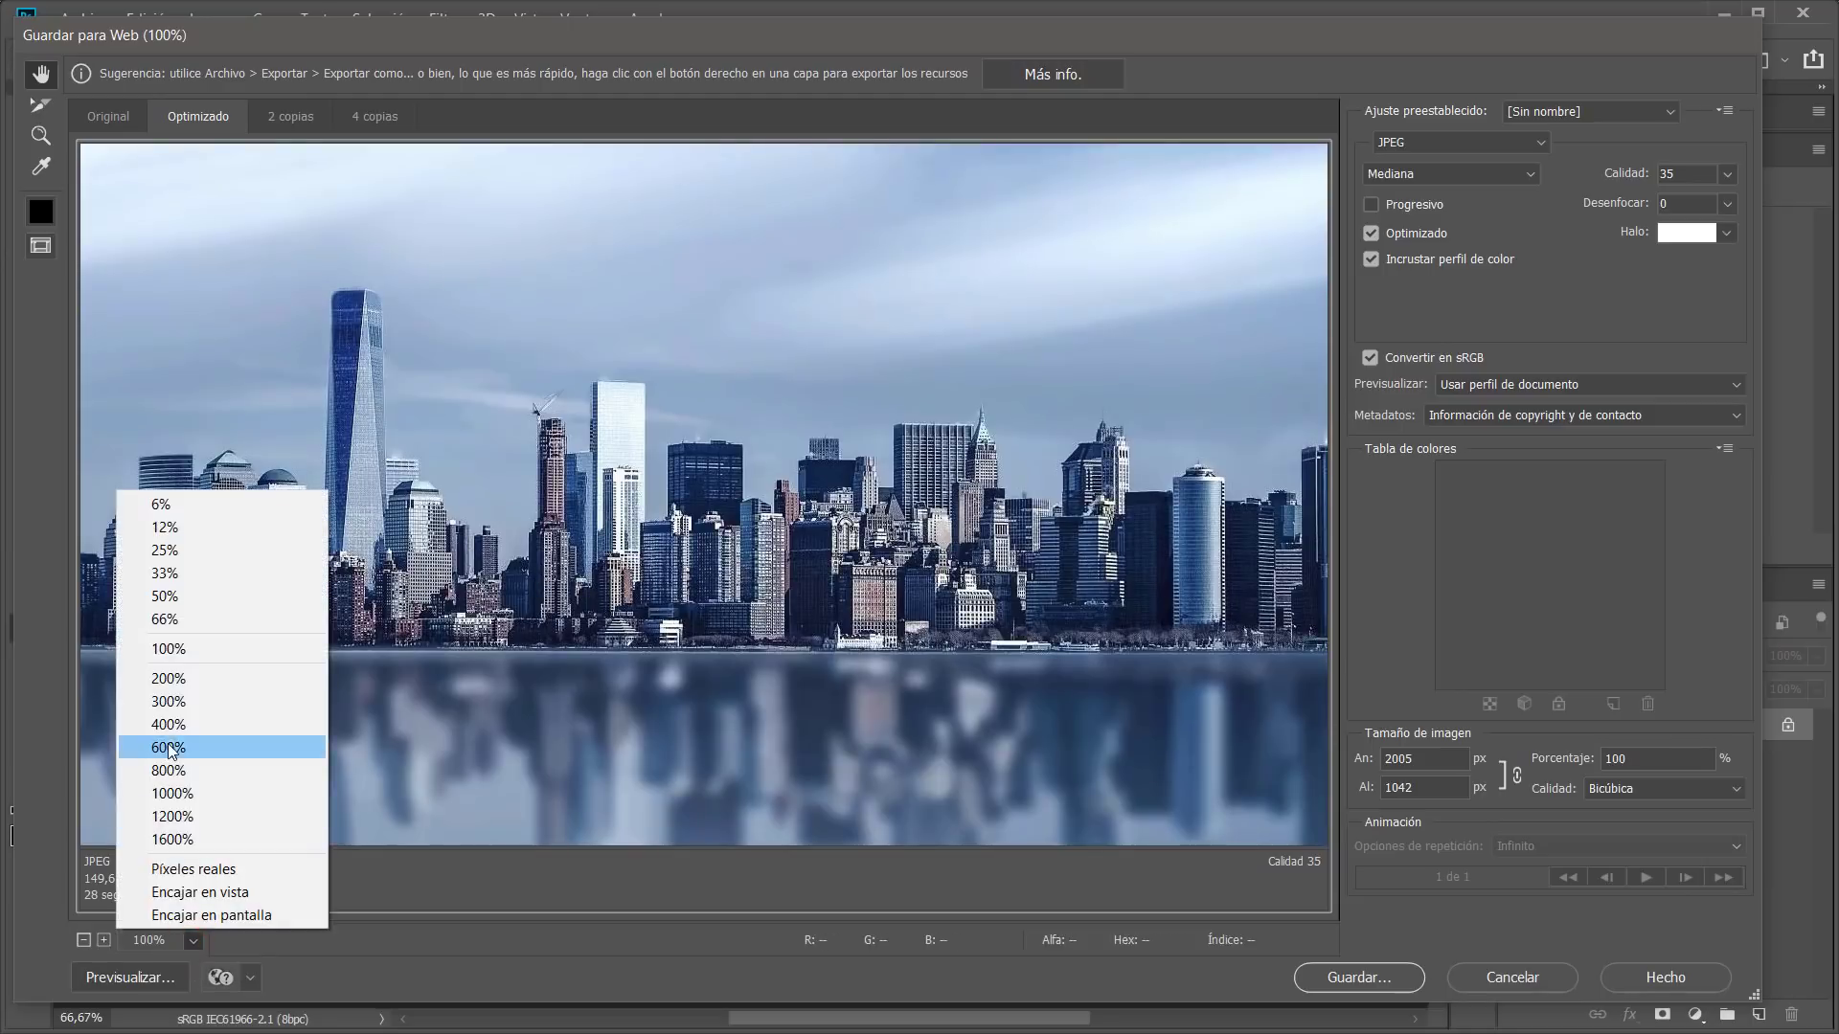
click(180, 657)
drag(1110, 536, 1379, 594)
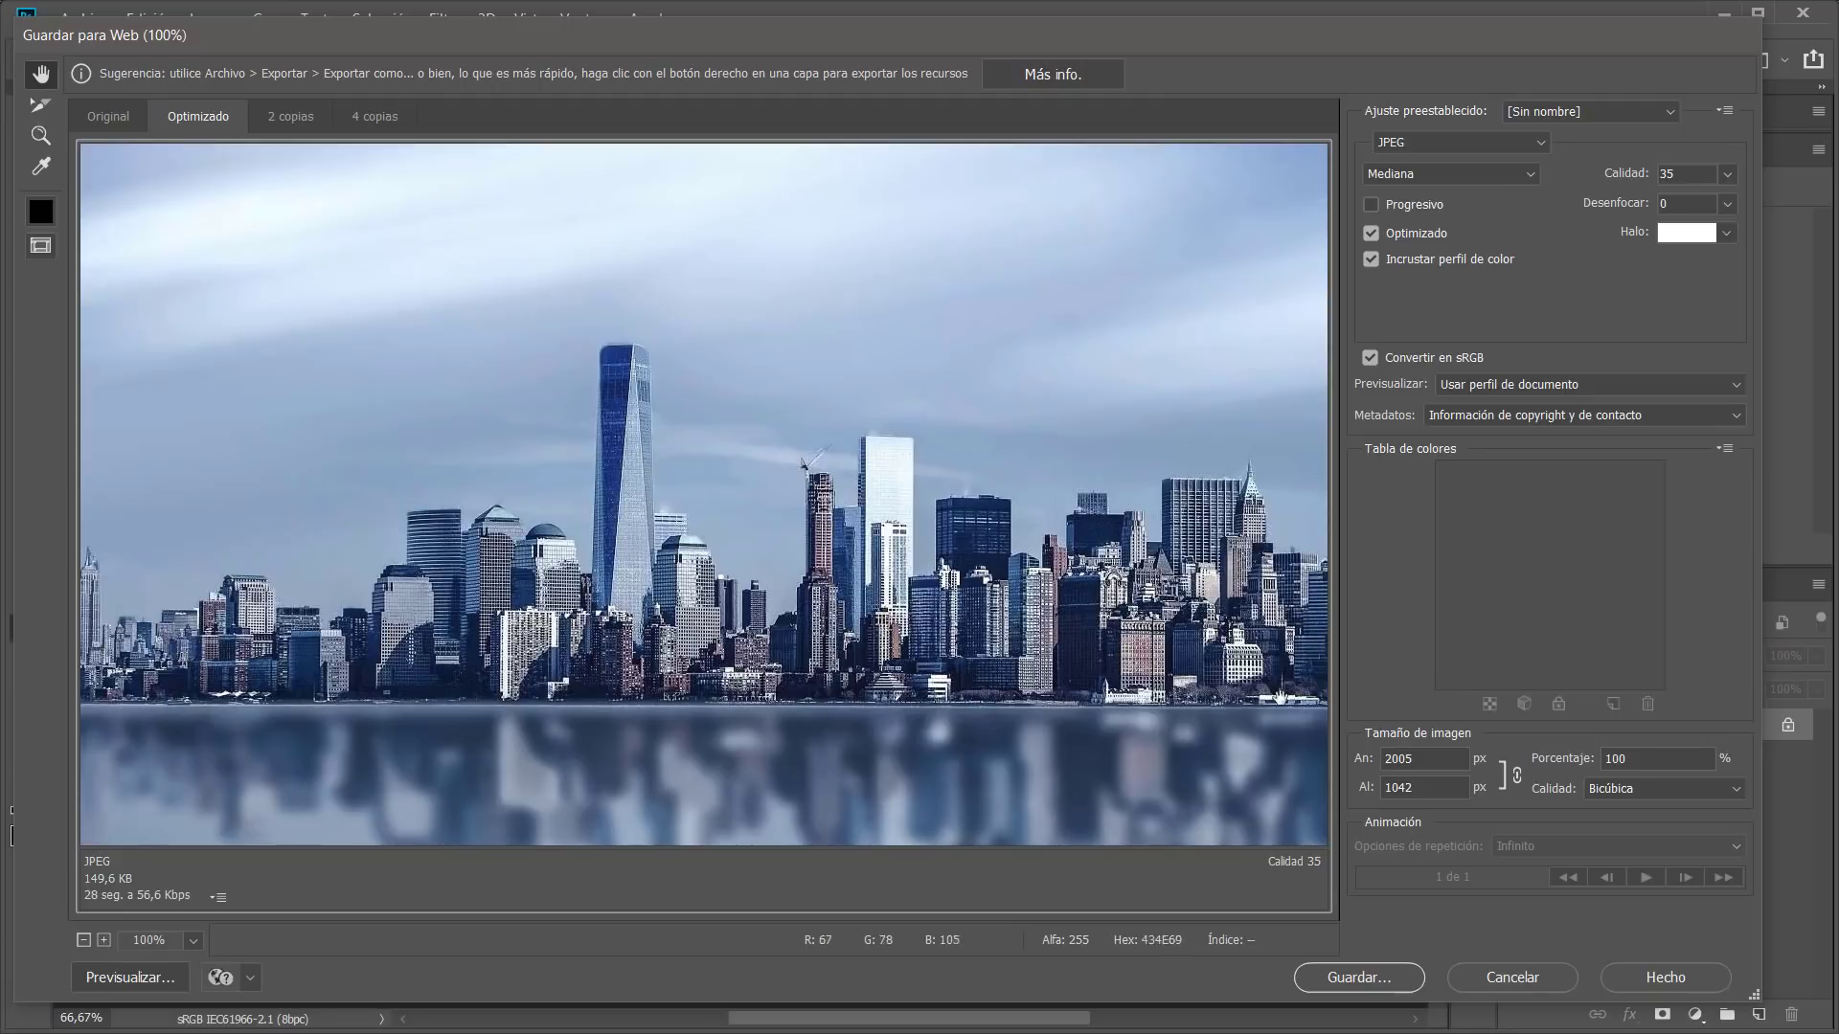
Scale the exported image to 50 percent
click(1566, 765)
text(50)
key(Tab)
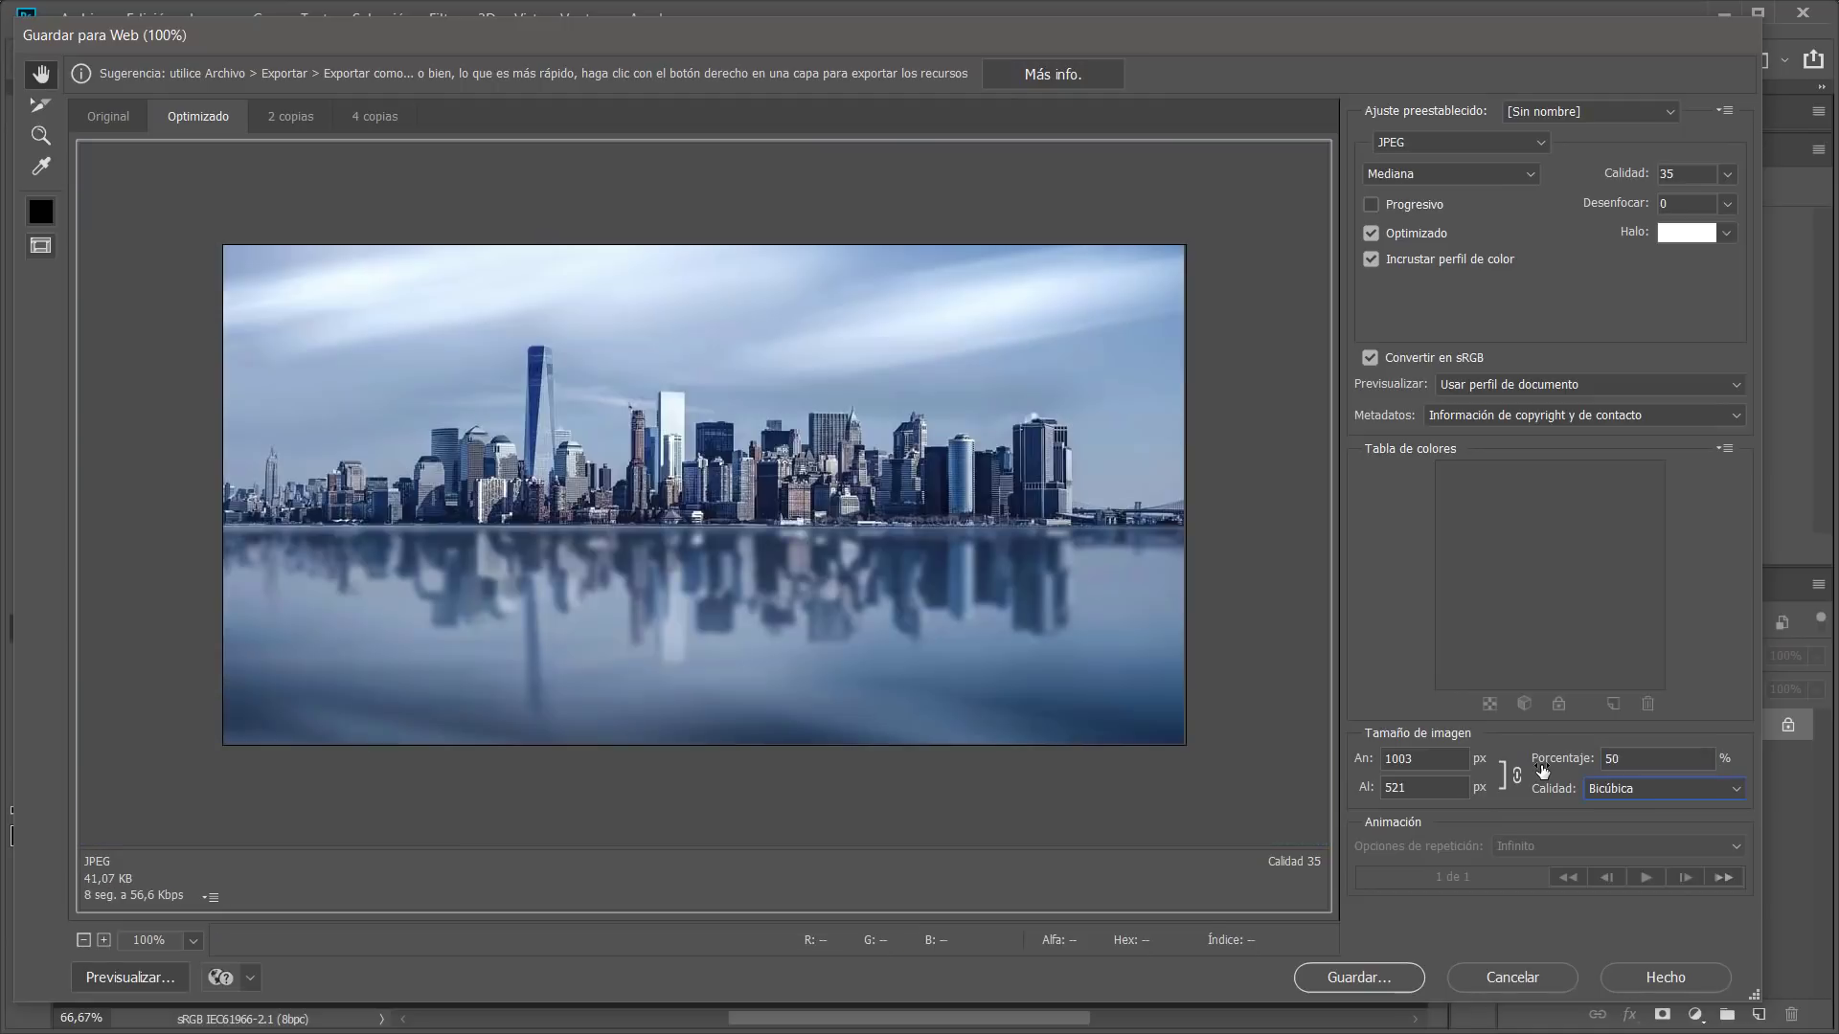
click(715, 563)
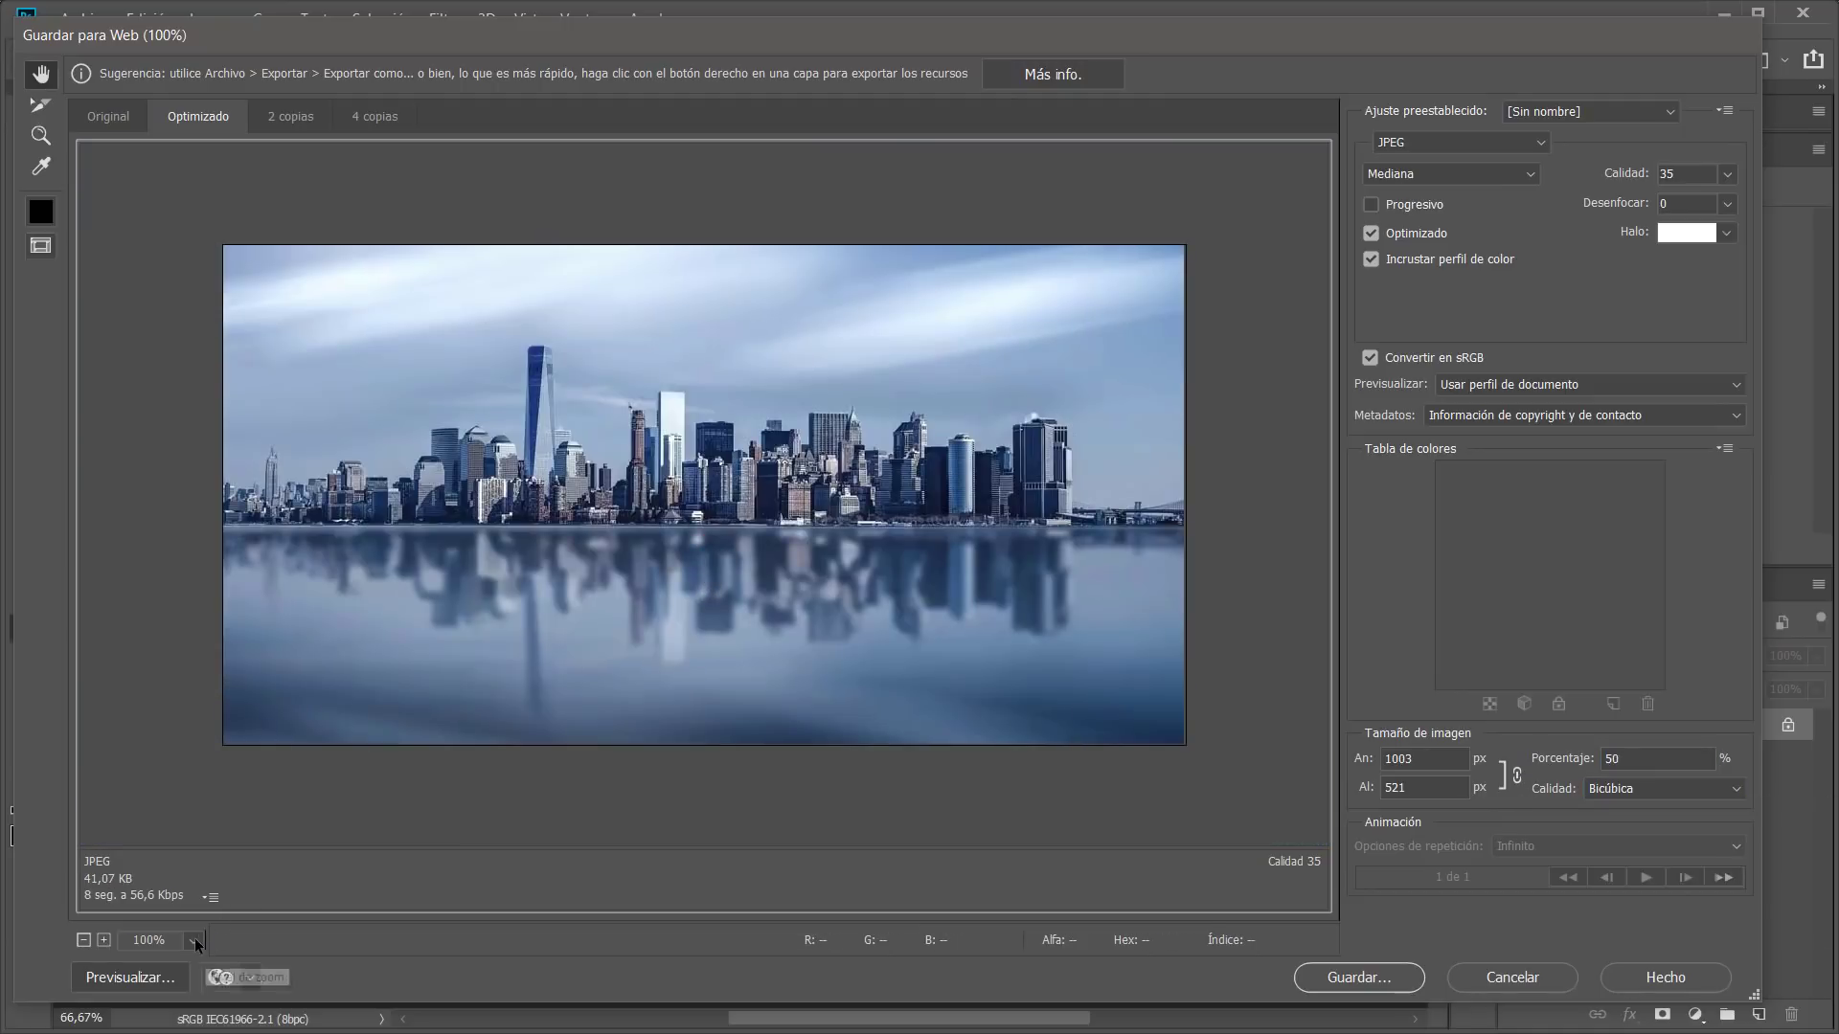
Set the exported image's width to 1280 px, keeping the proportions linked
click(1429, 766)
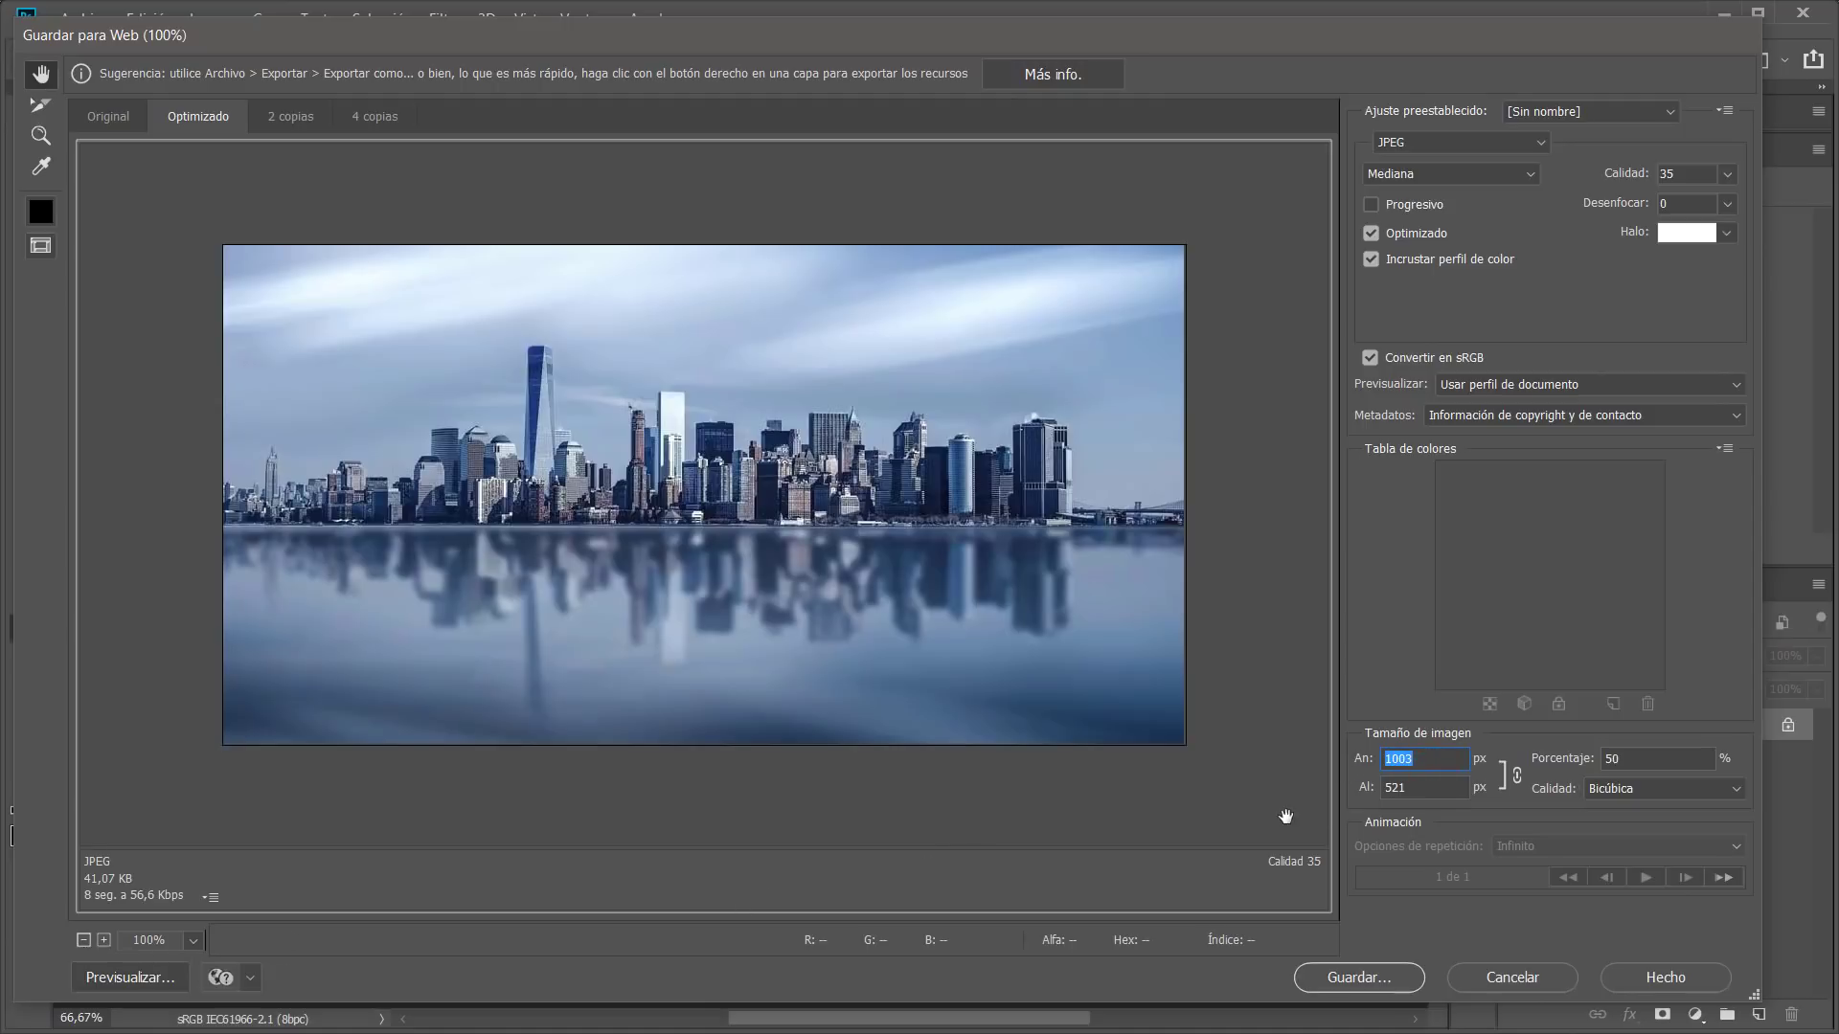
text(1280)
key(Tab)
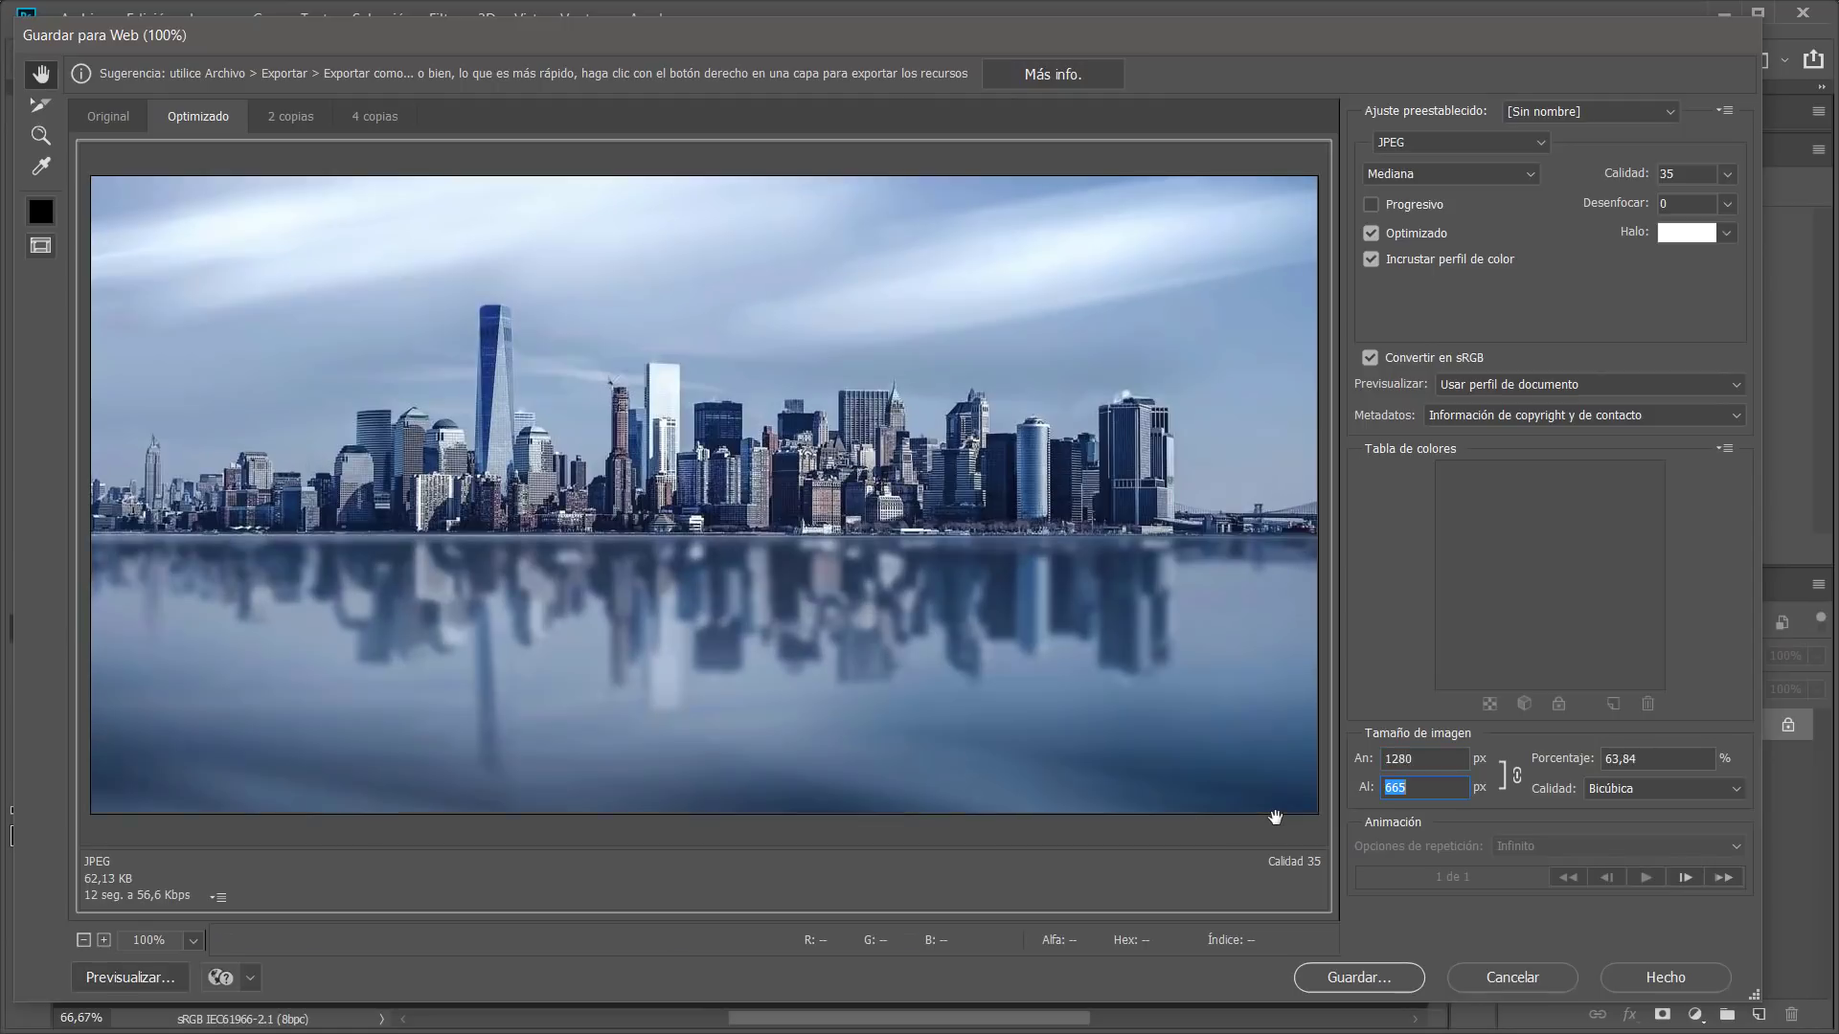
click(1009, 623)
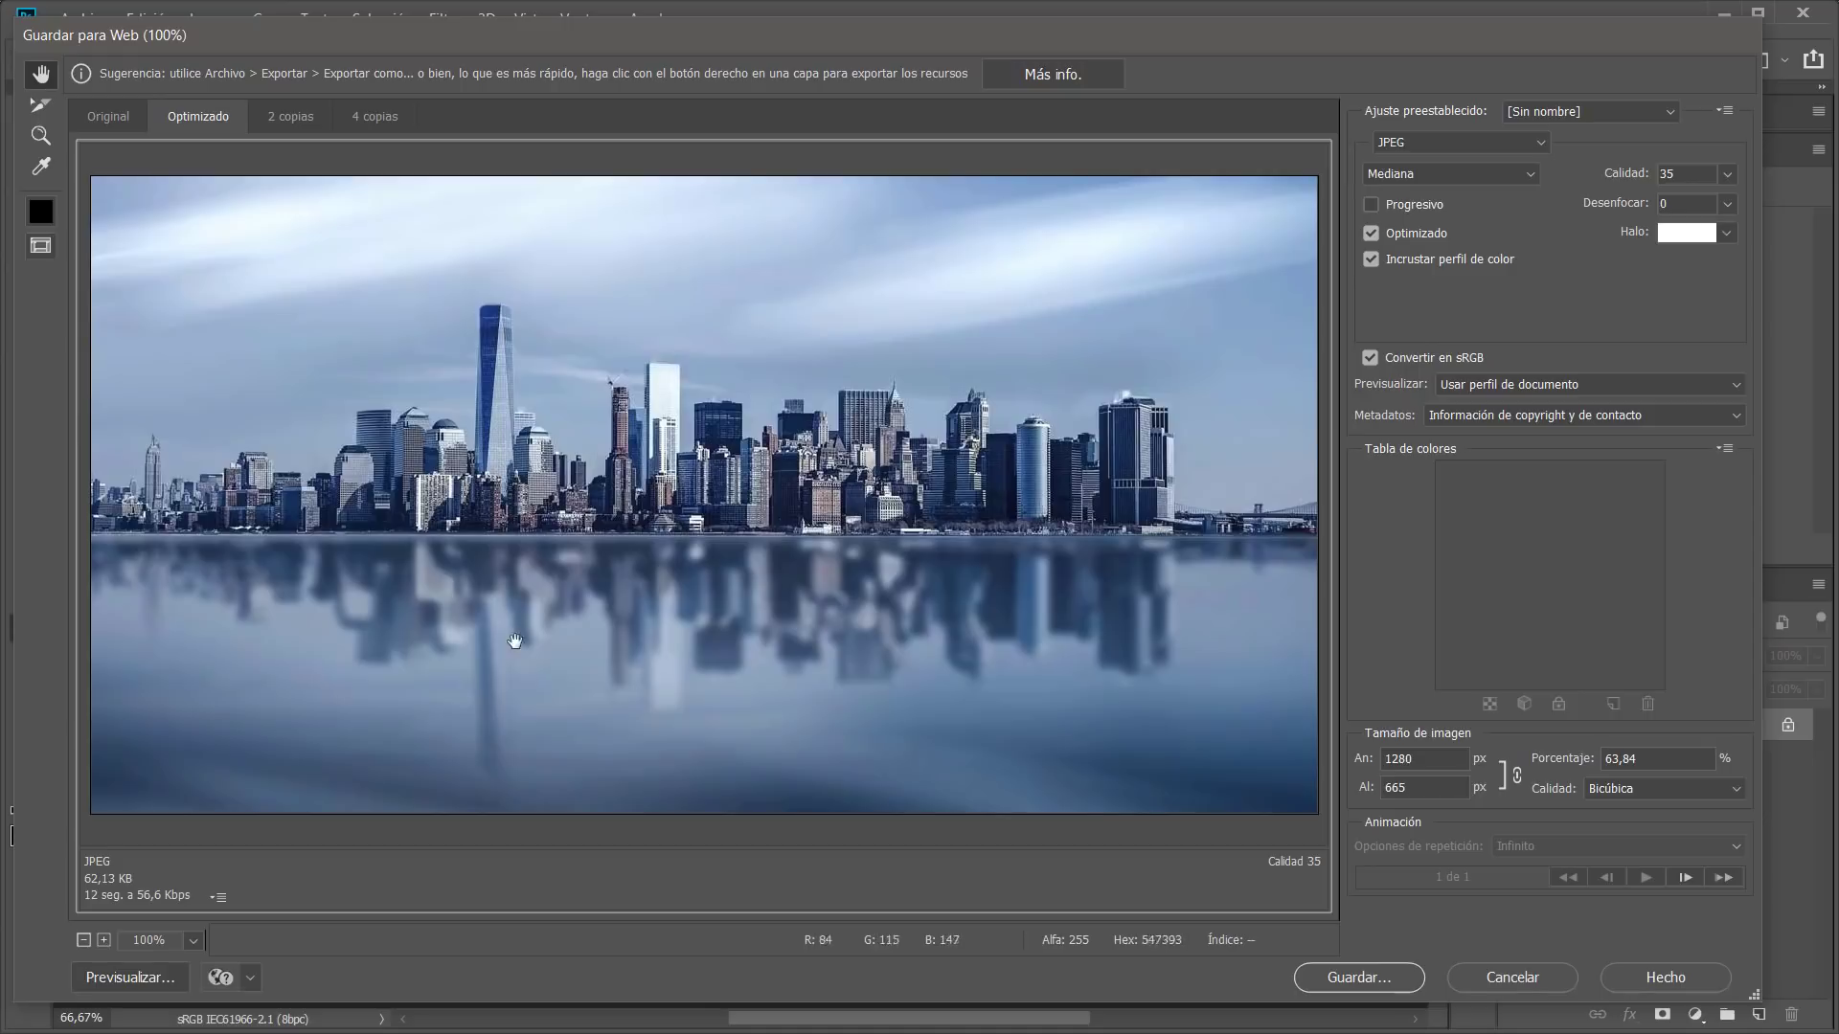
double_click(1428, 759)
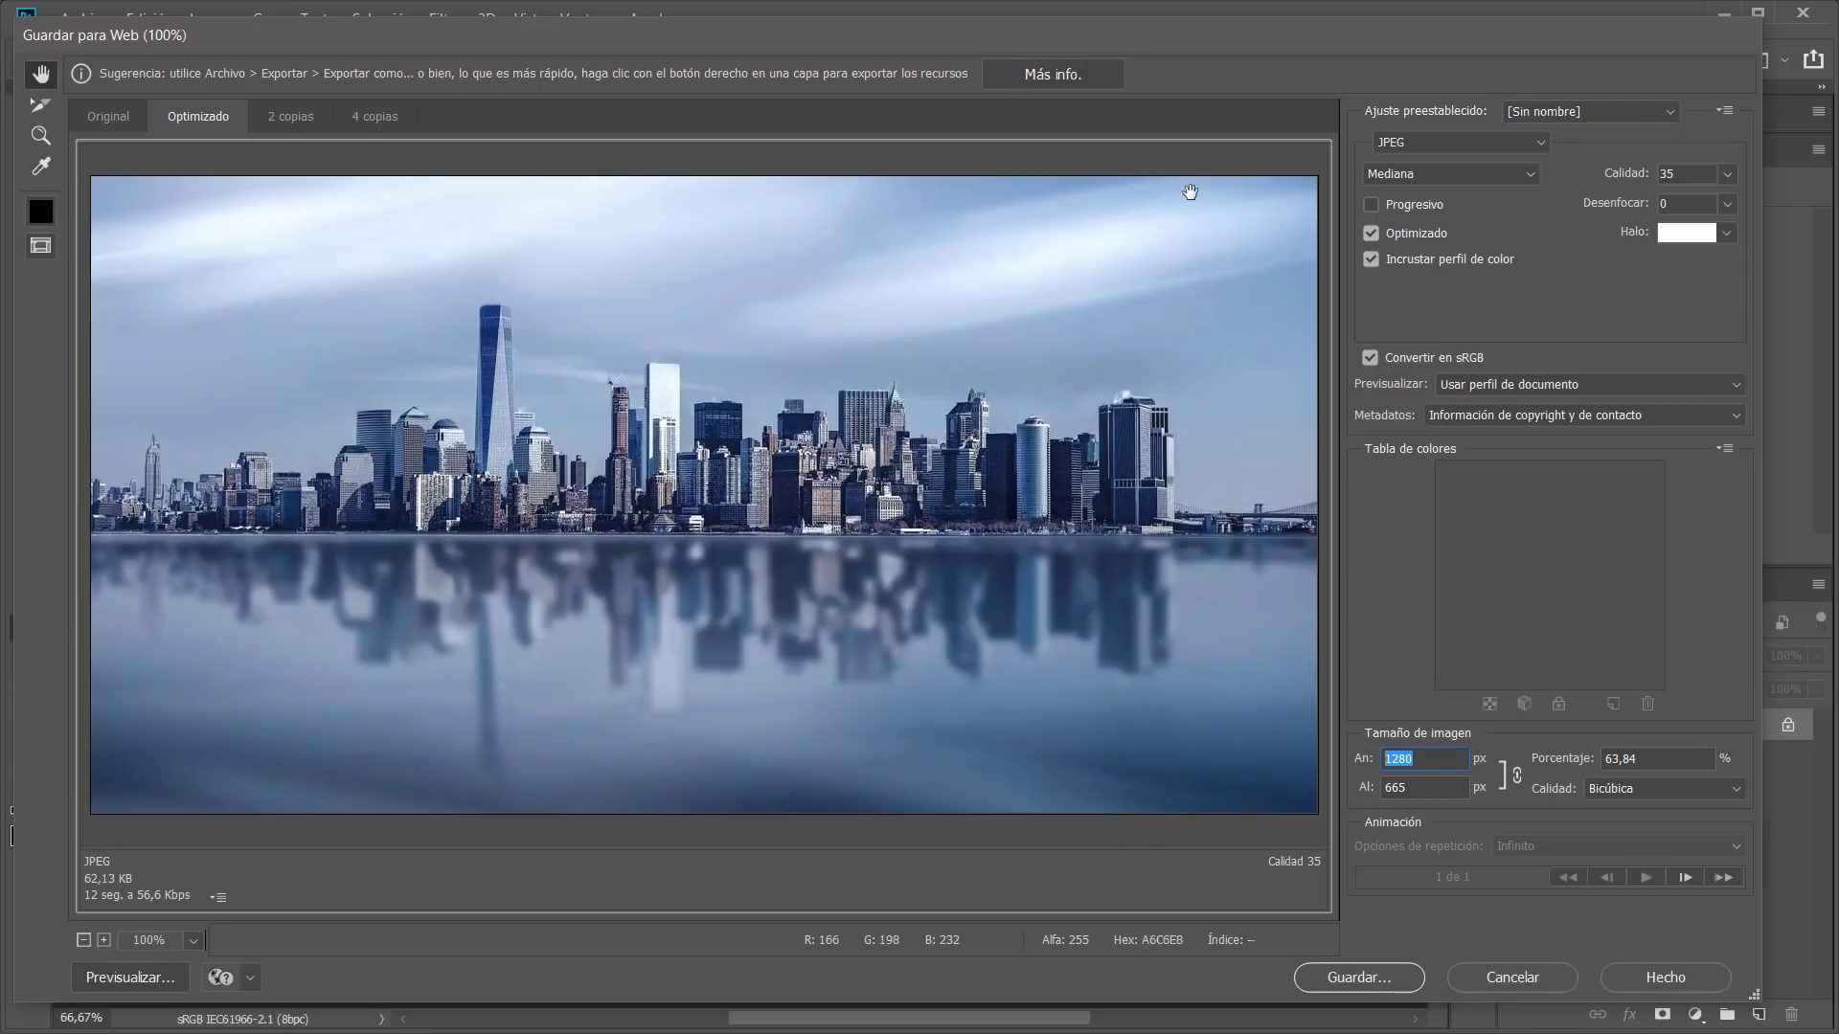
click(1424, 144)
click(1424, 144)
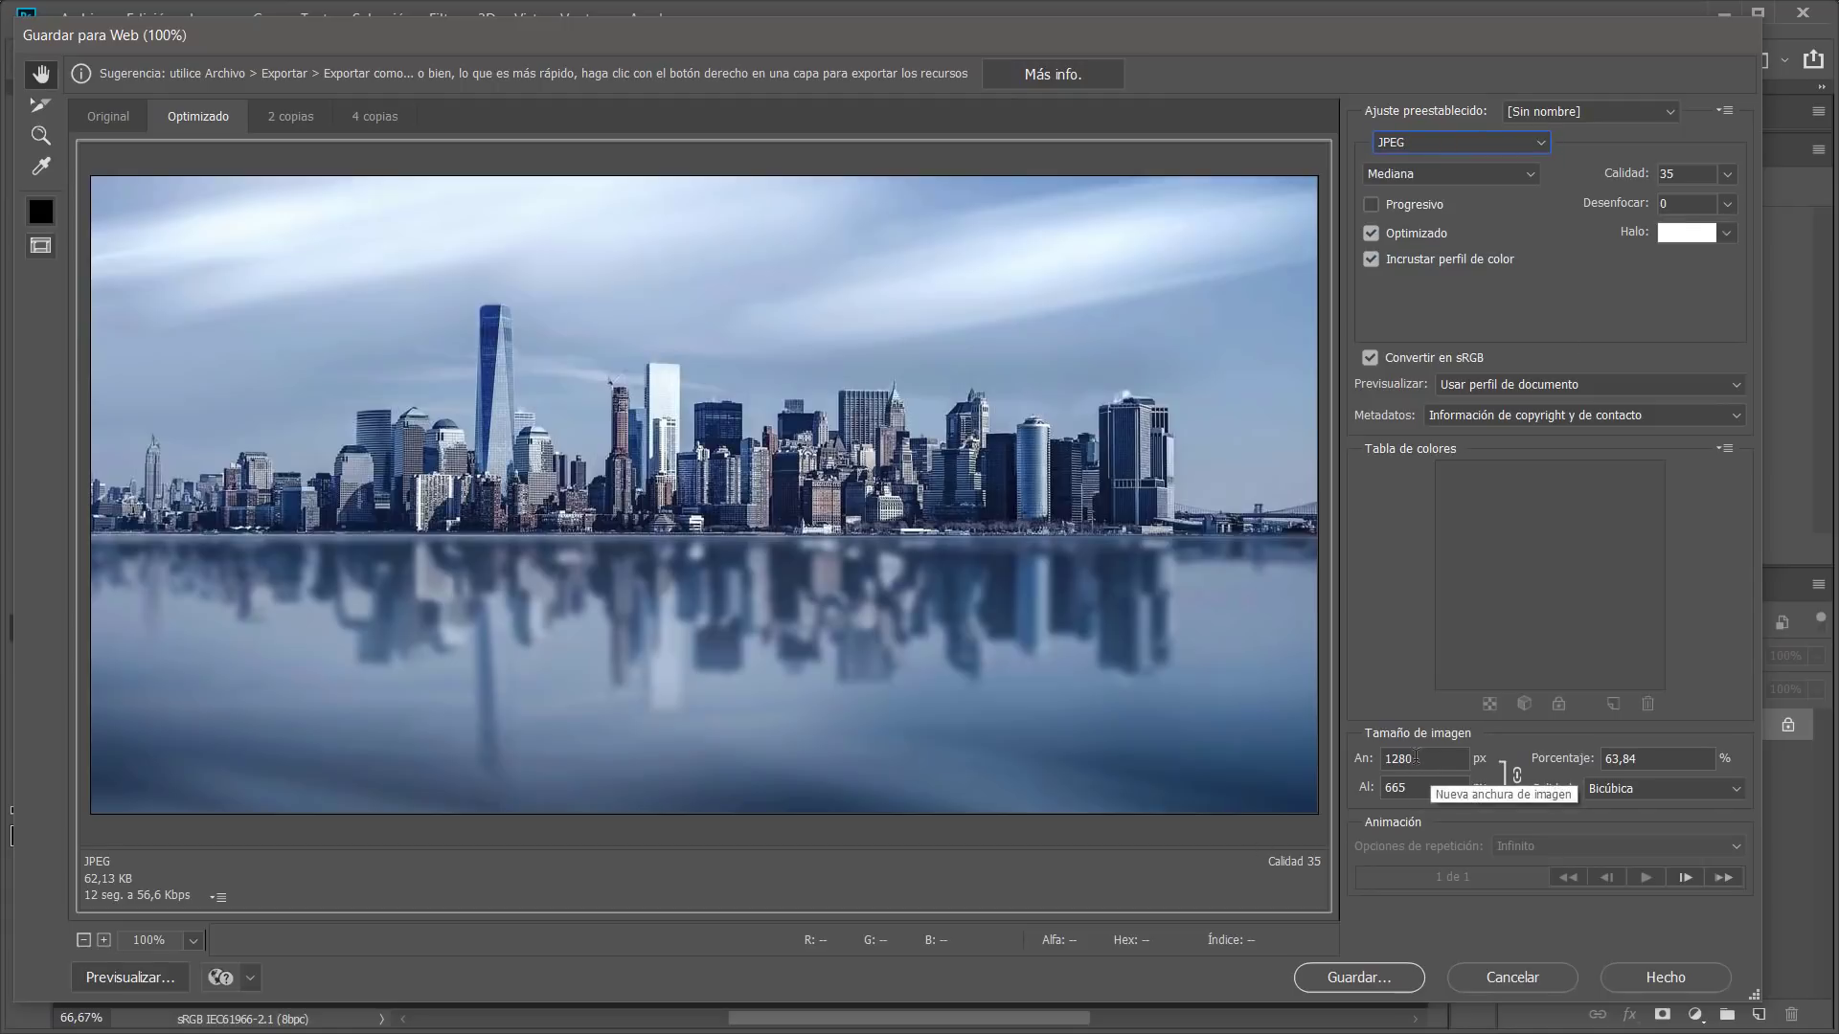
Save the optimized JPEG in the "imagenes 36 y ss" folder under the name "version en jpg"
click(1352, 975)
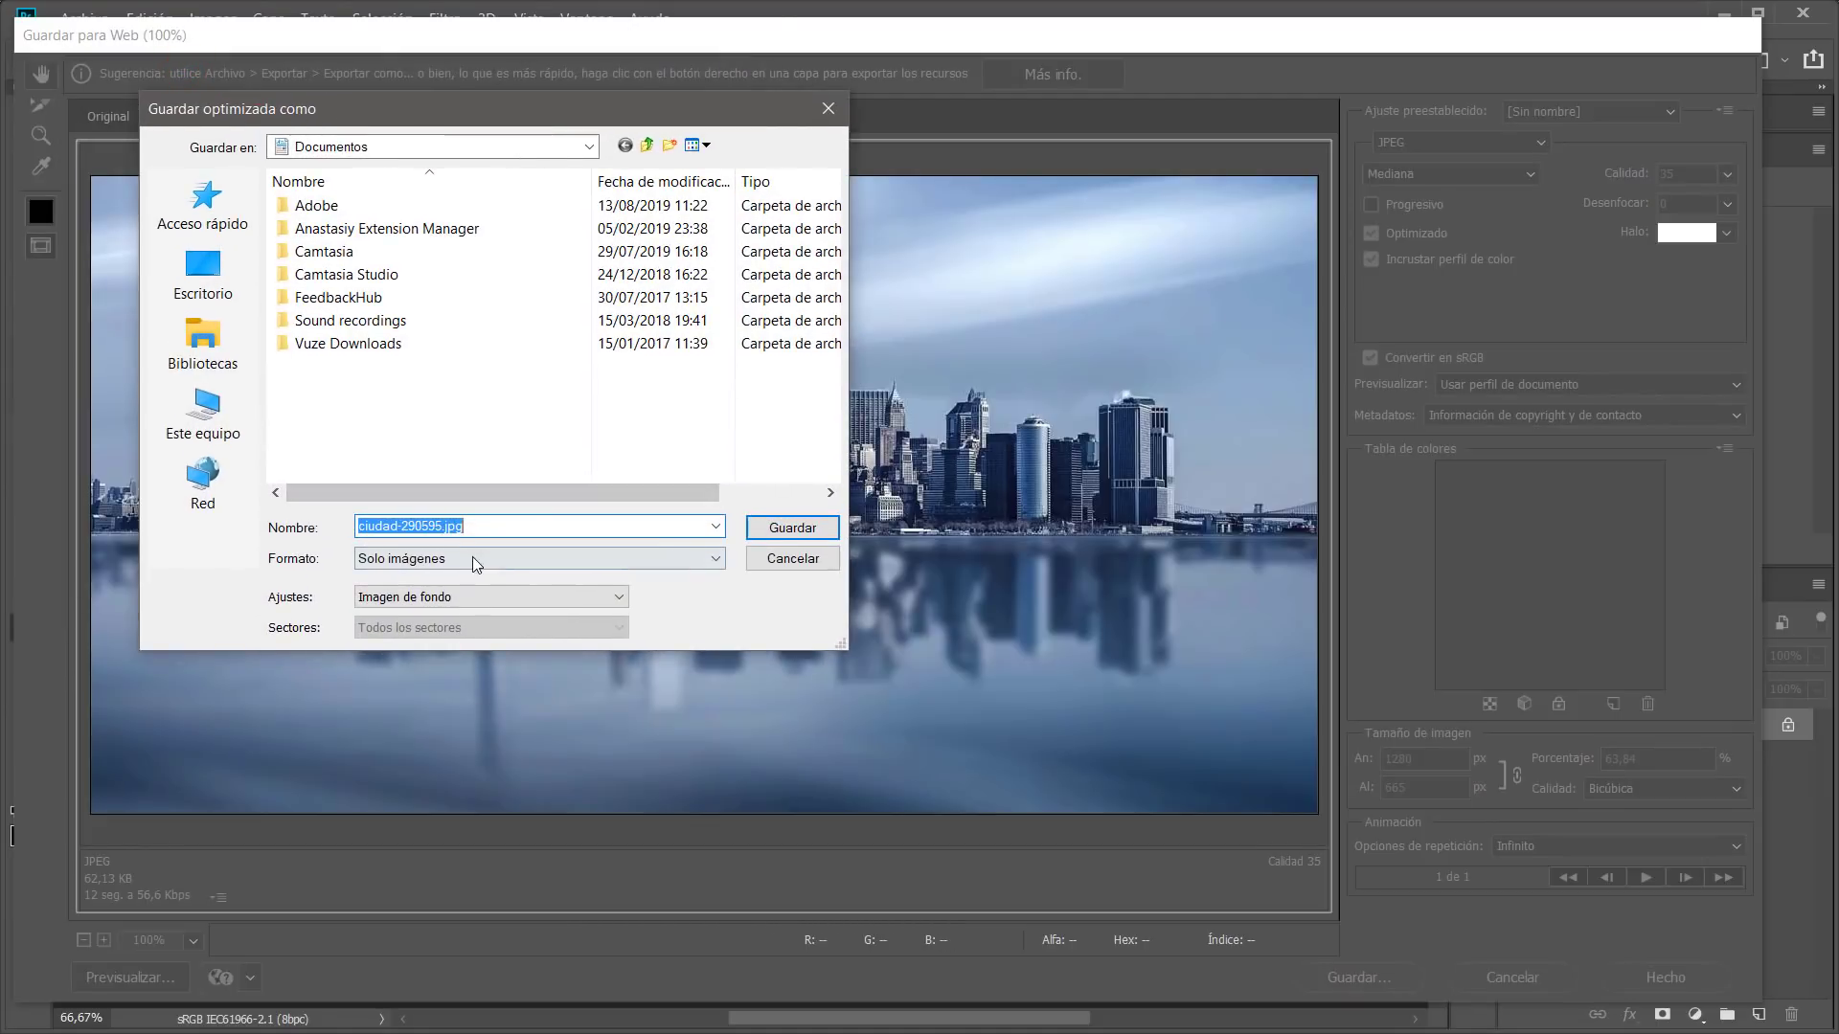
click(1787, 814)
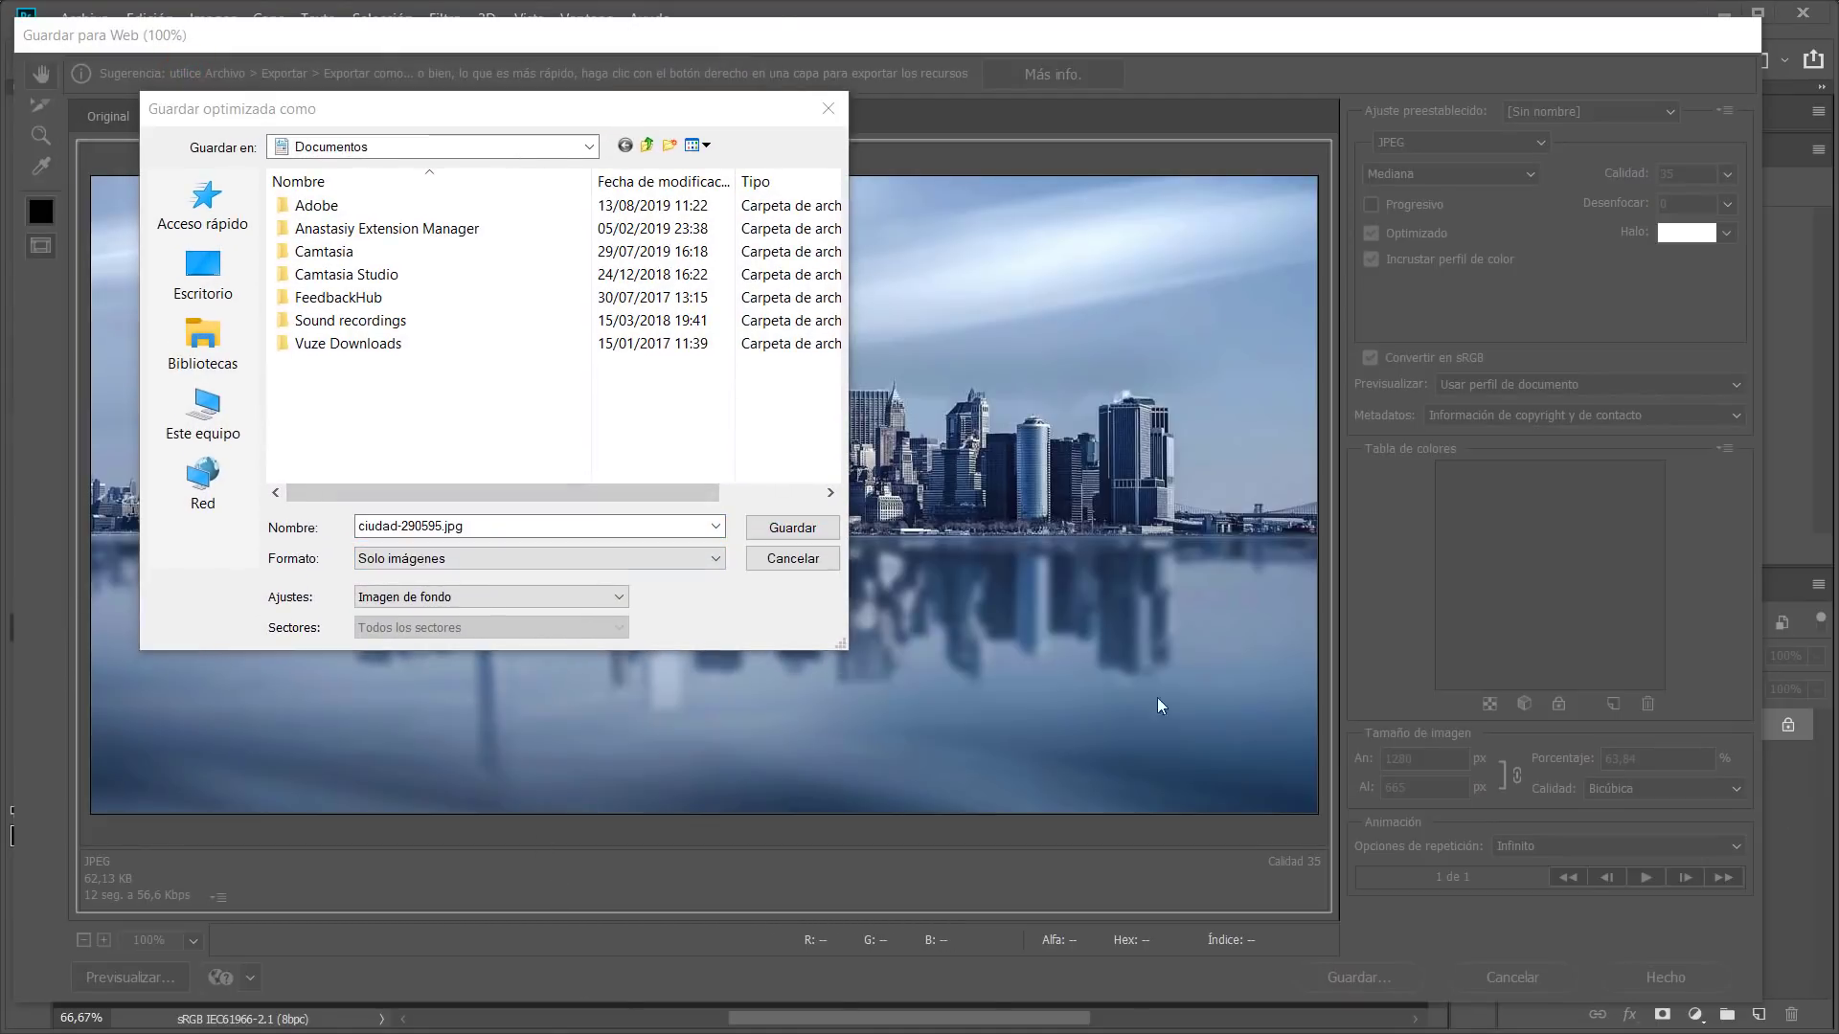
click(469, 526)
key(ctrl+a)
key(ctrl+v)
key(Return)
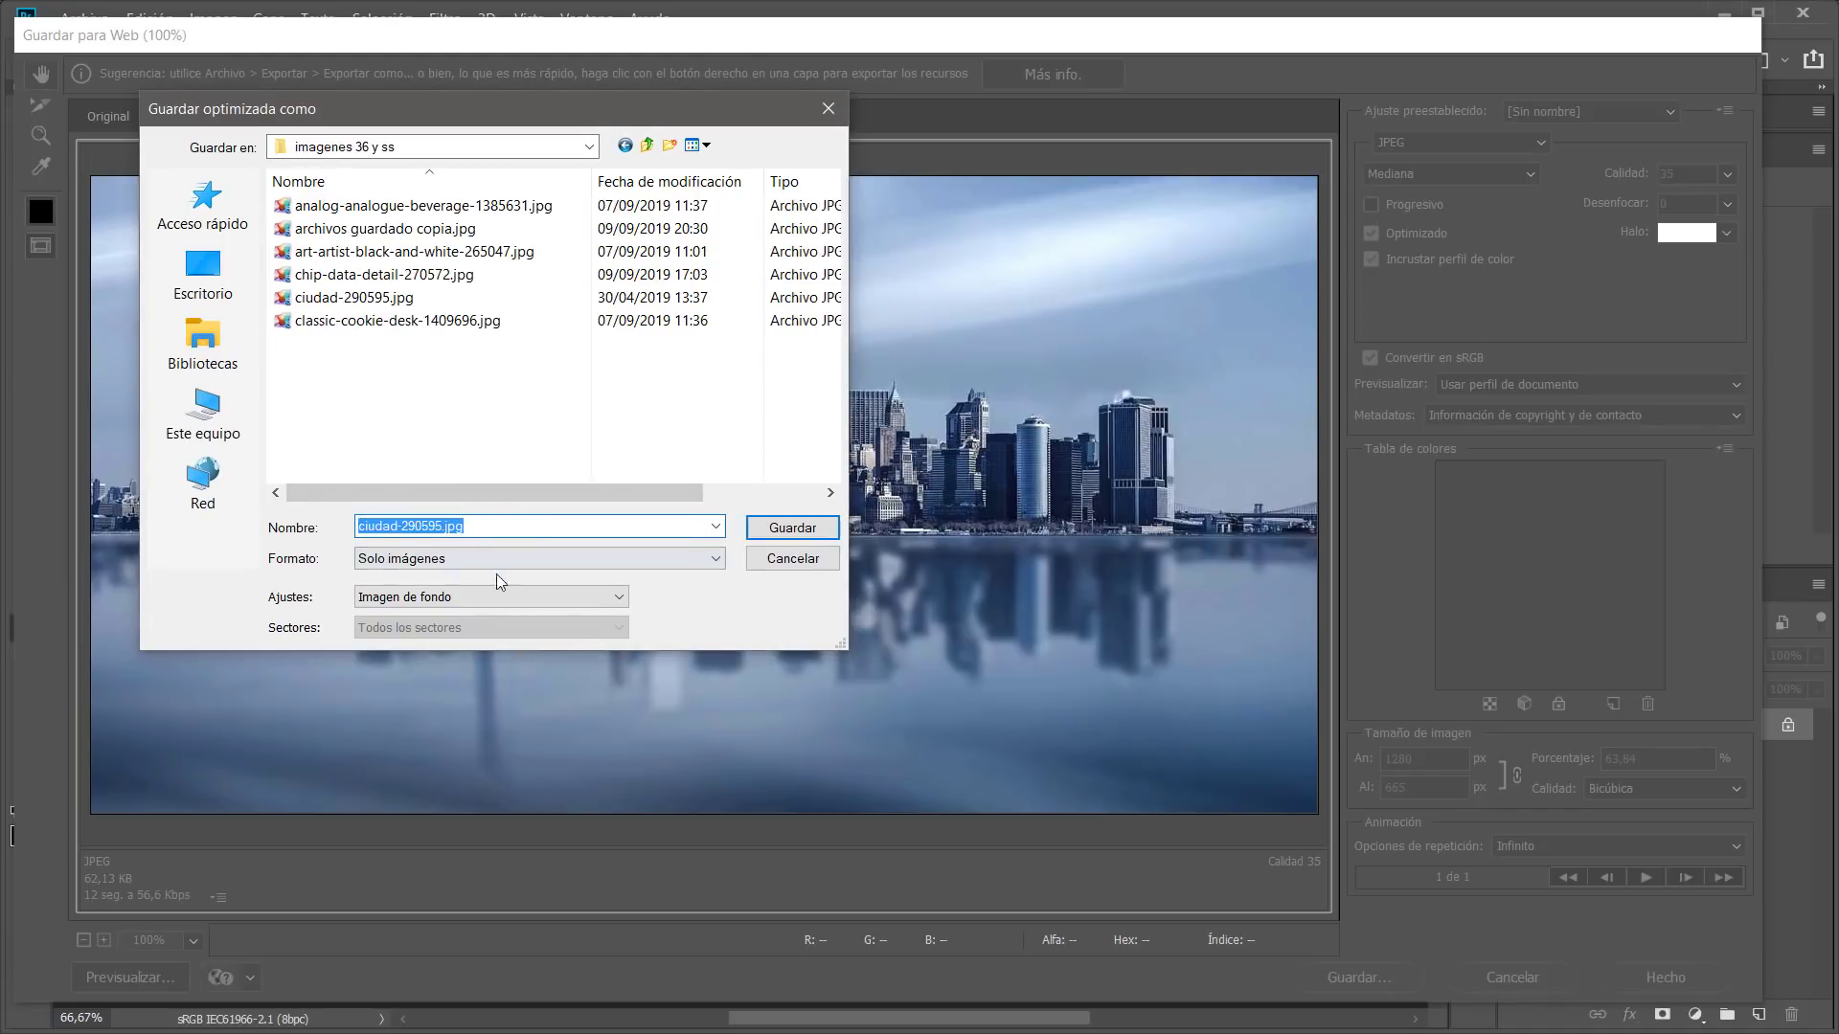
text(version en j)
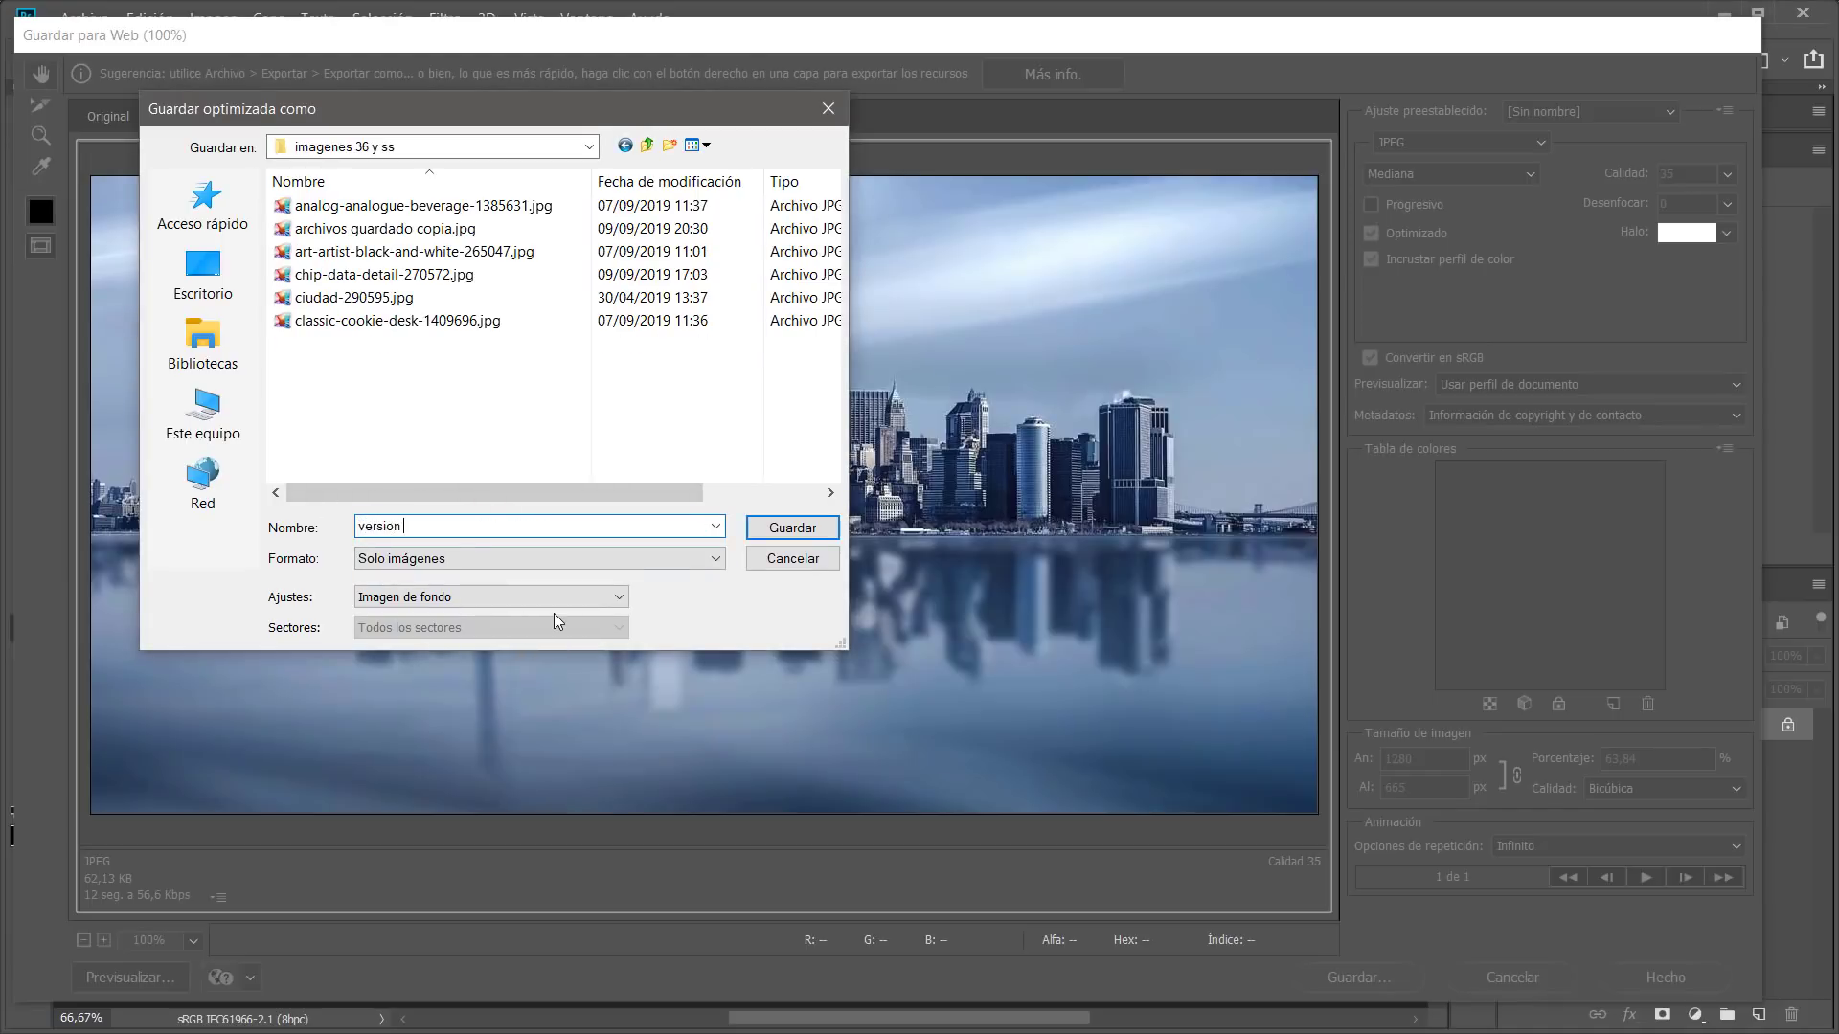
text(pg)
click(773, 527)
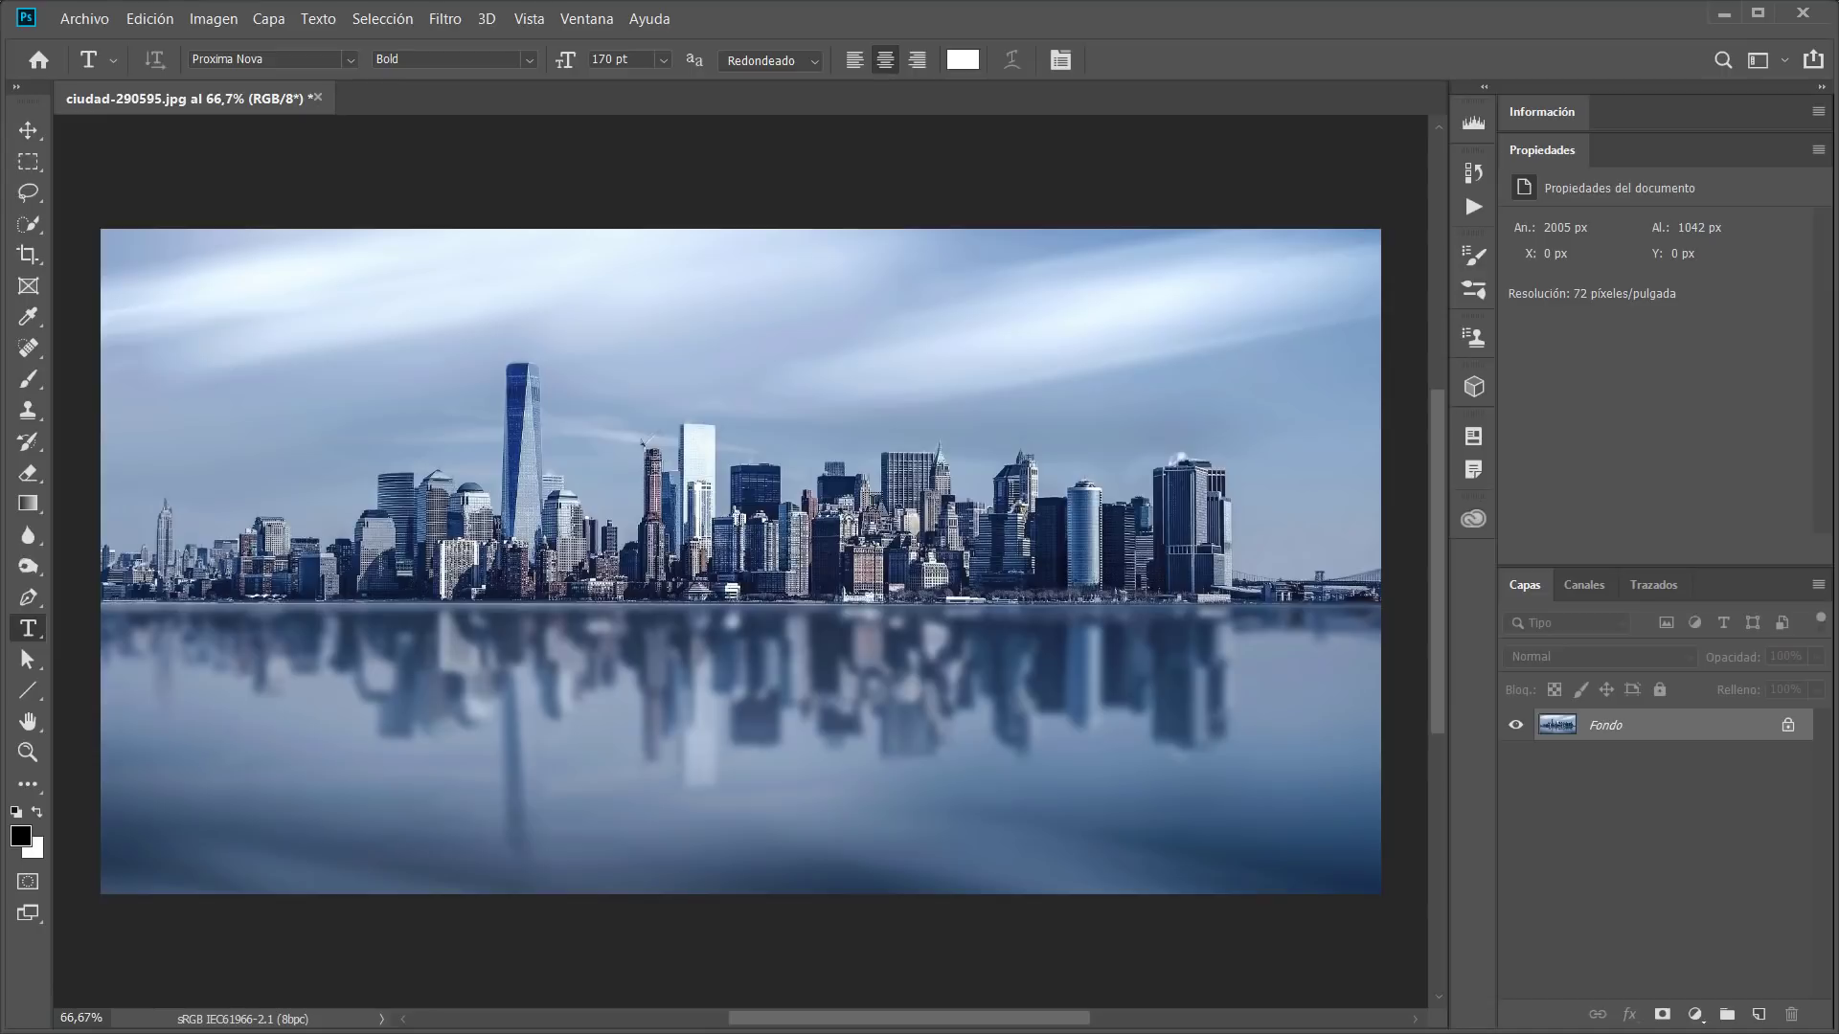
Examine the city image at 100% zoom and review its Save for Web settings, closing the export dialog without saving another file
key(ctrl+plus)
drag(710, 510, 790, 519)
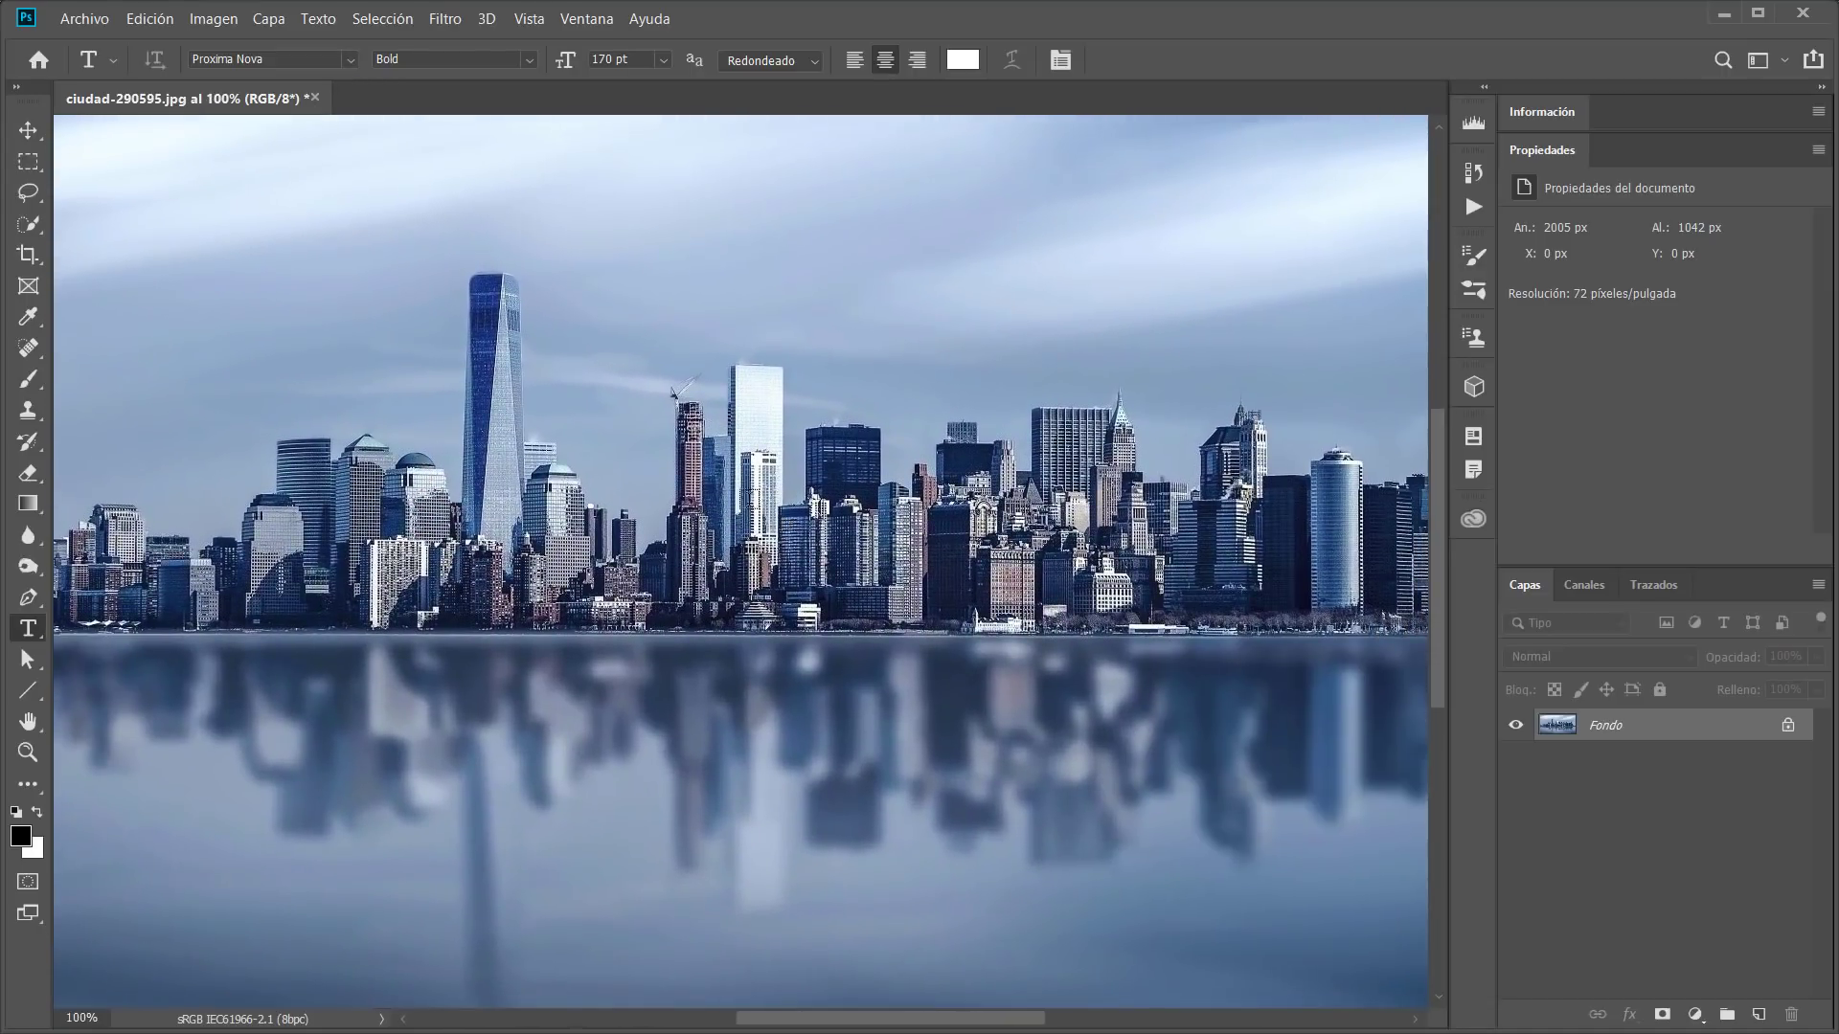
key(ctrl+alt+shift+s)
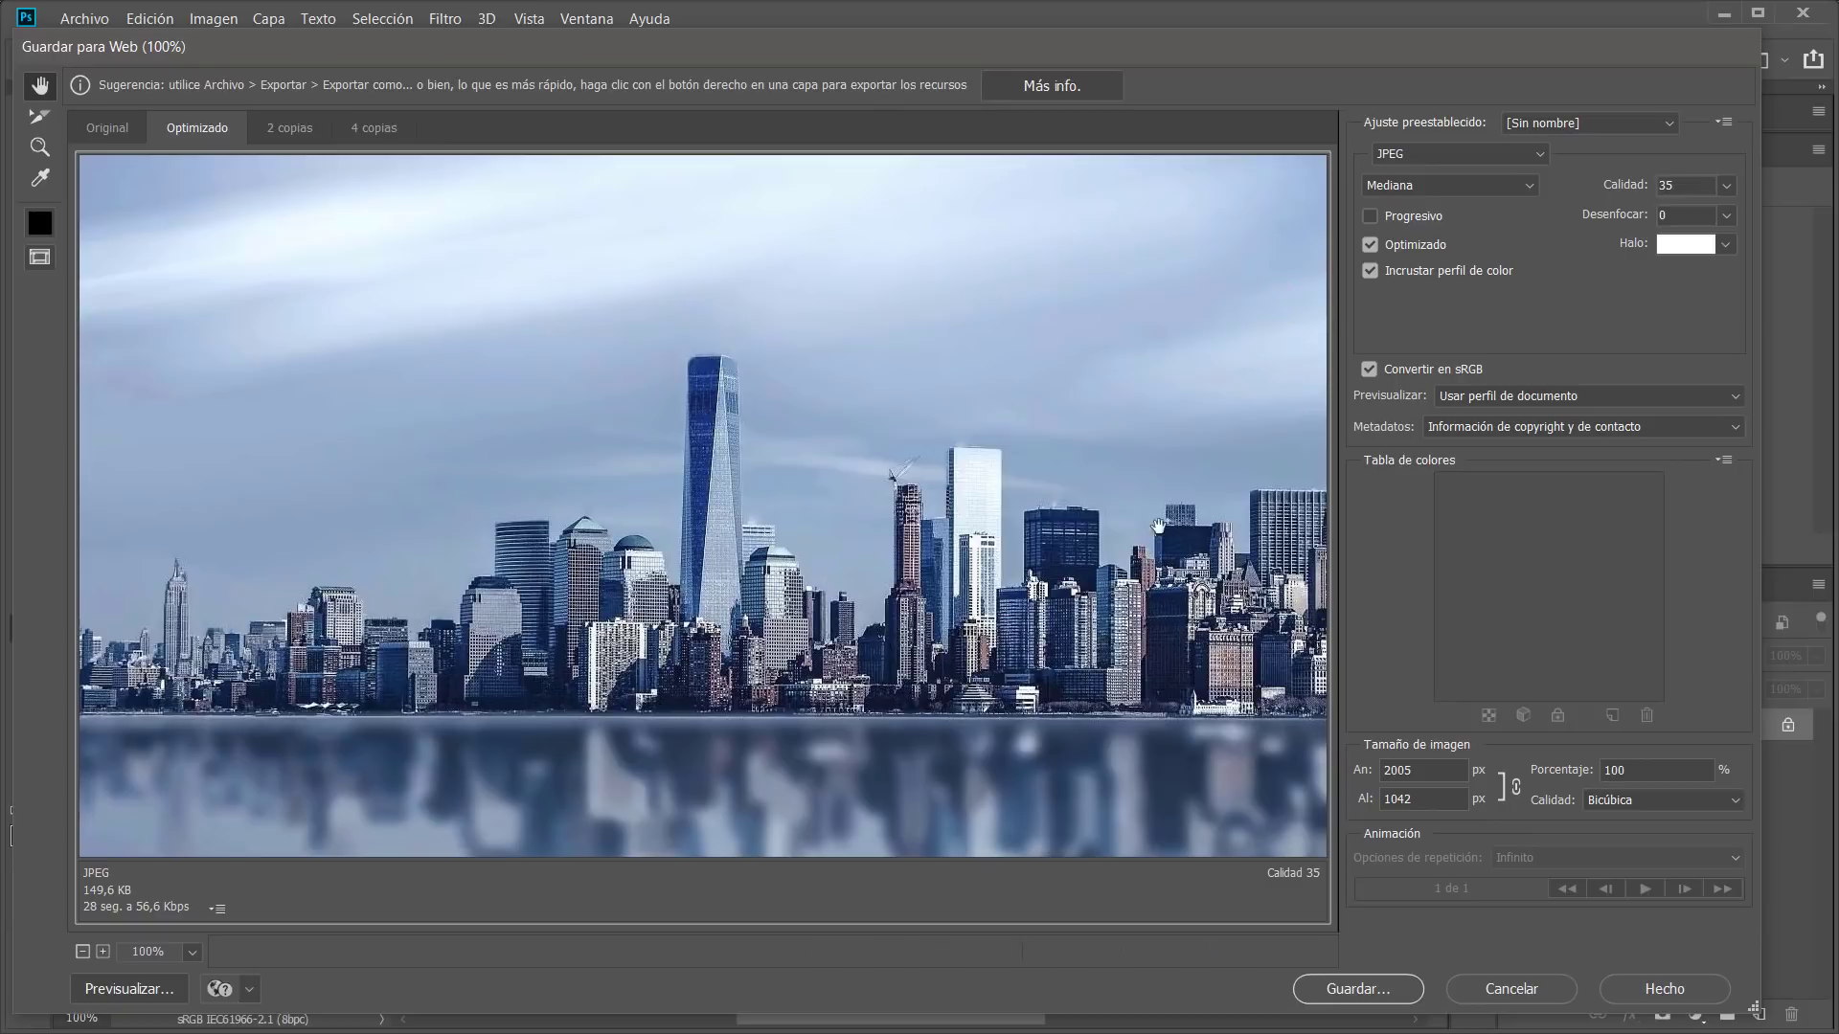
click(1664, 988)
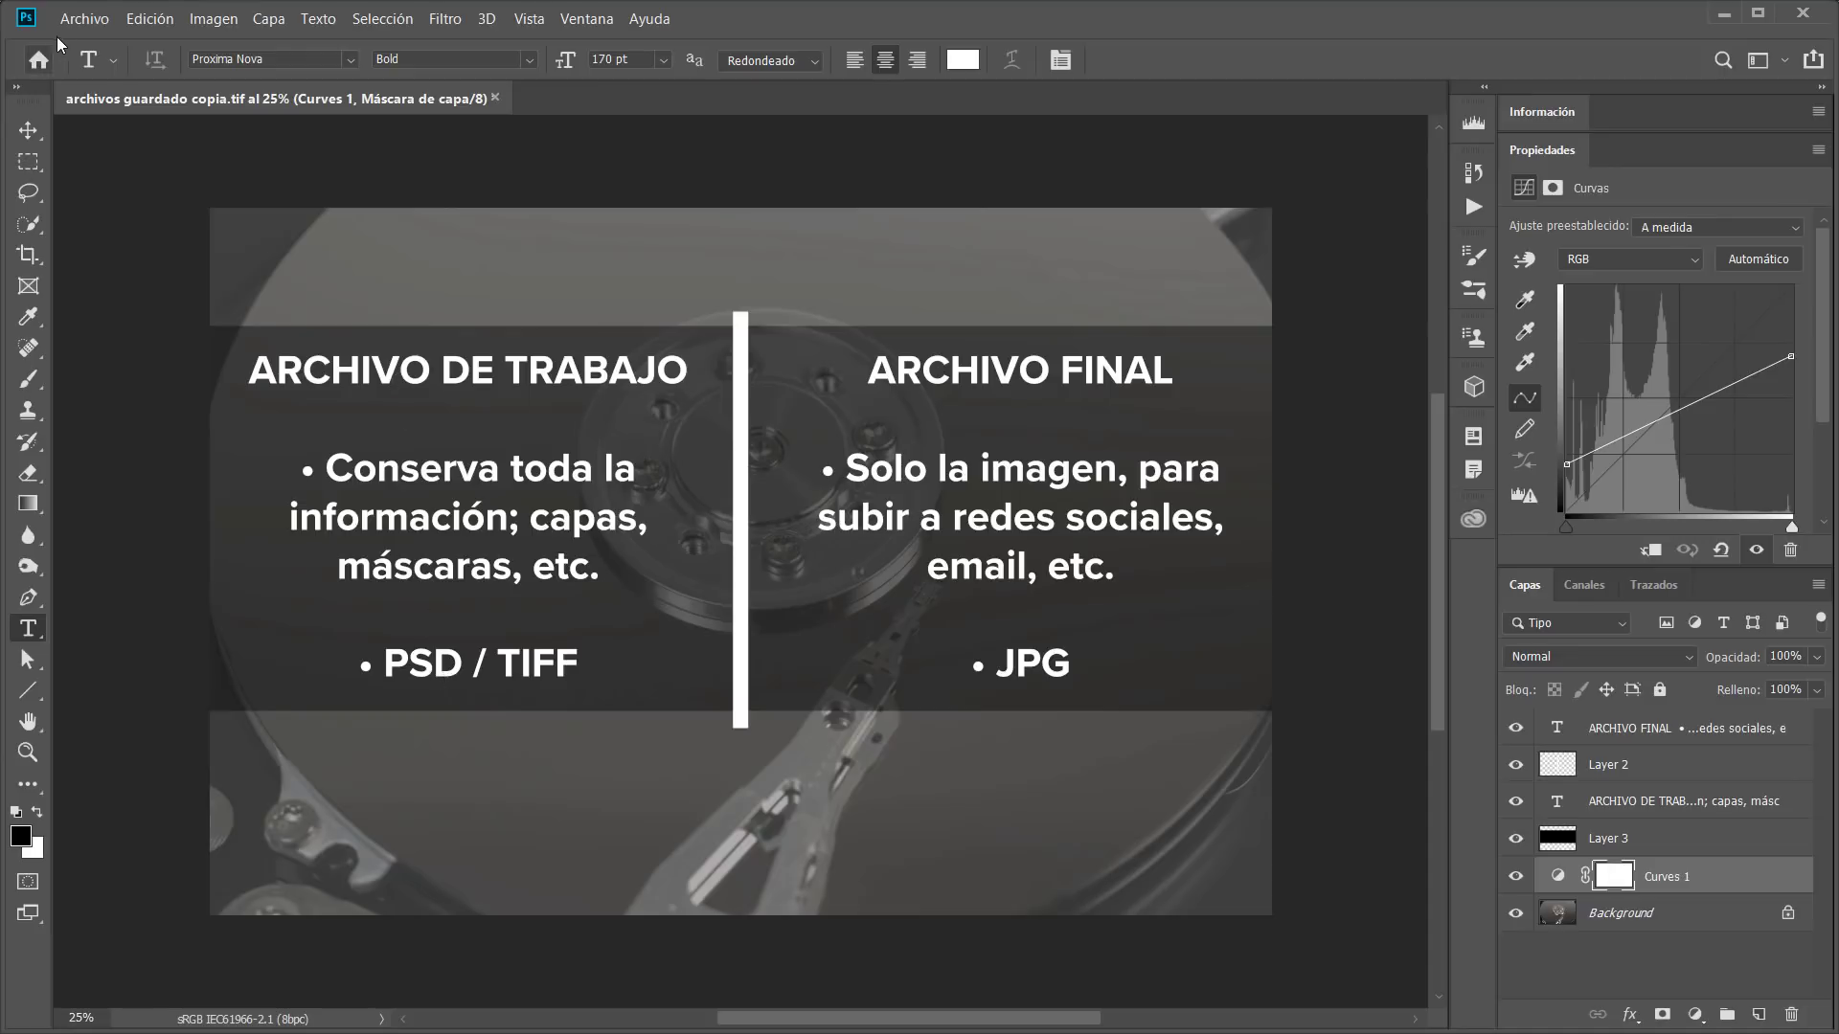
click(84, 19)
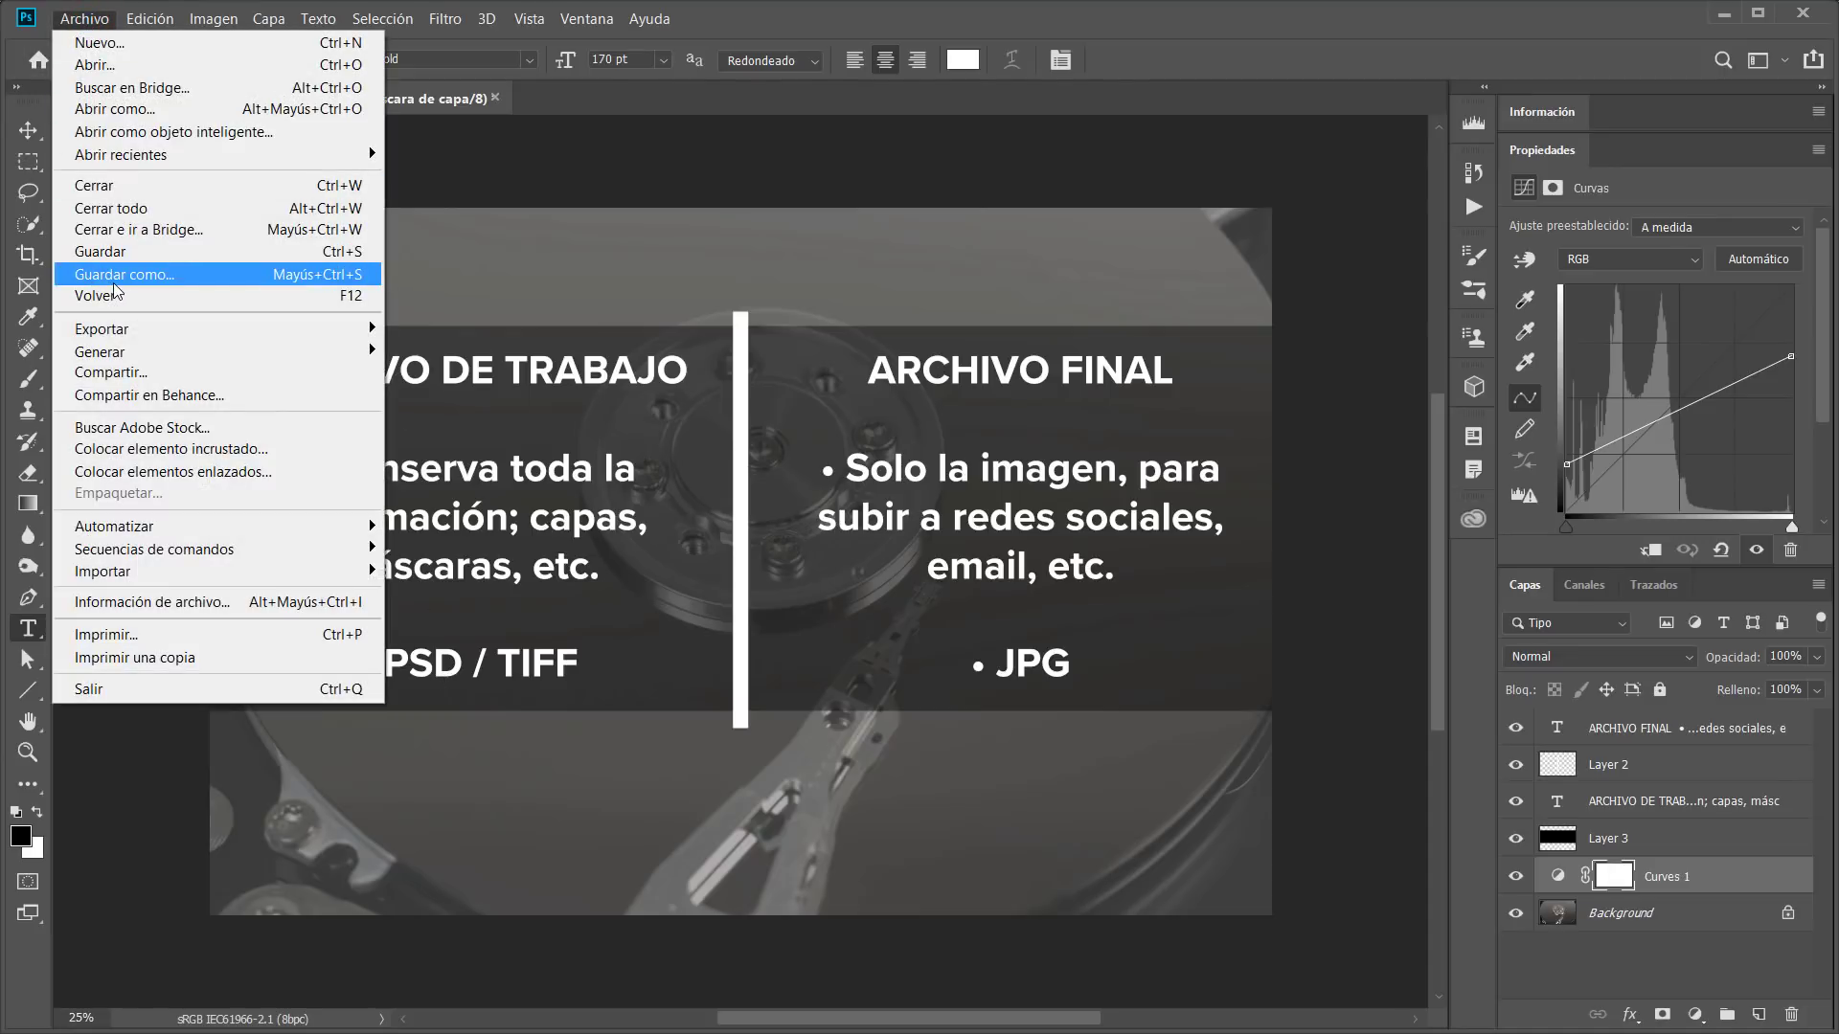
click(792, 26)
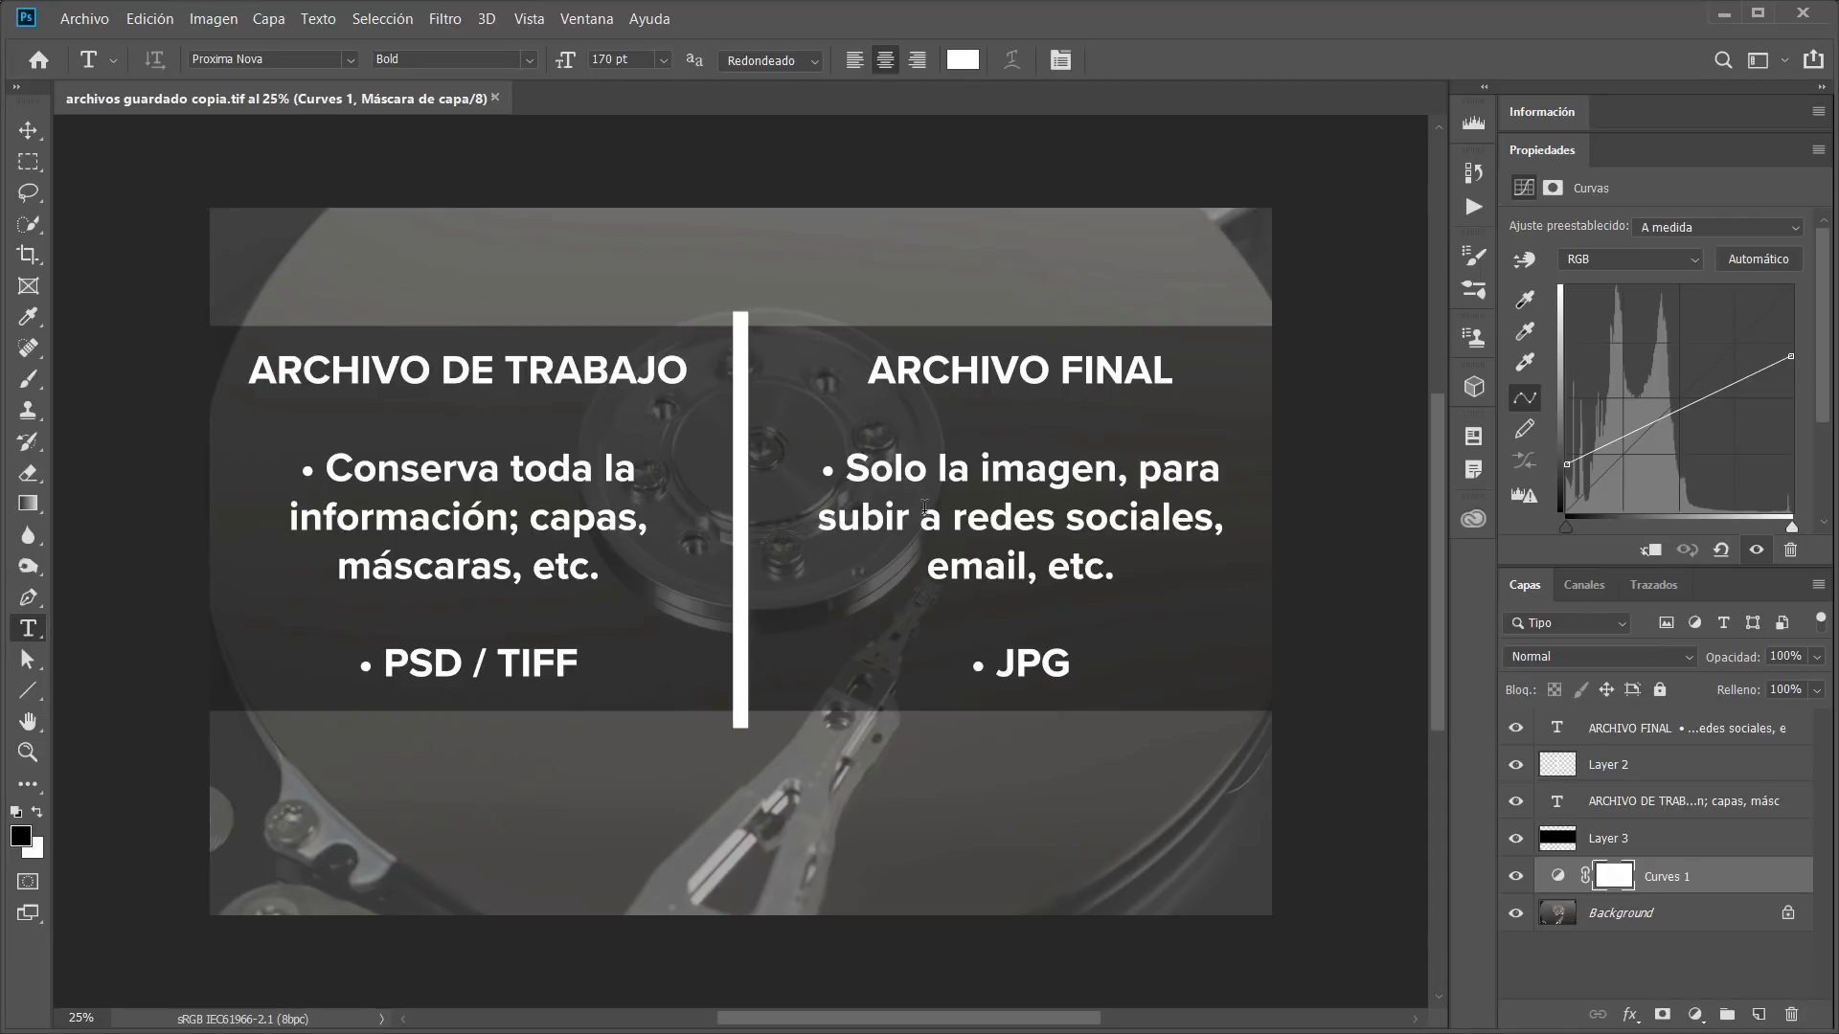